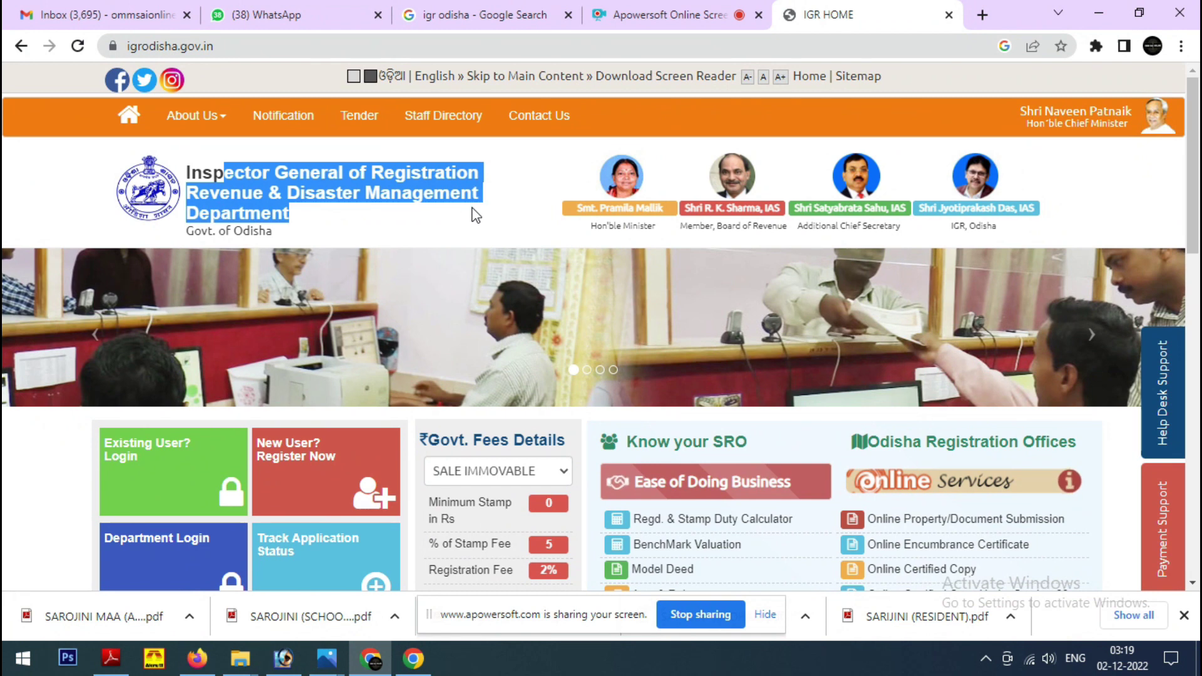
- From Online Services, choose Online Marriage Application, then Online Application as a new user
scroll(474, 213, down, 3)
scroll(475, 273, down, 1)
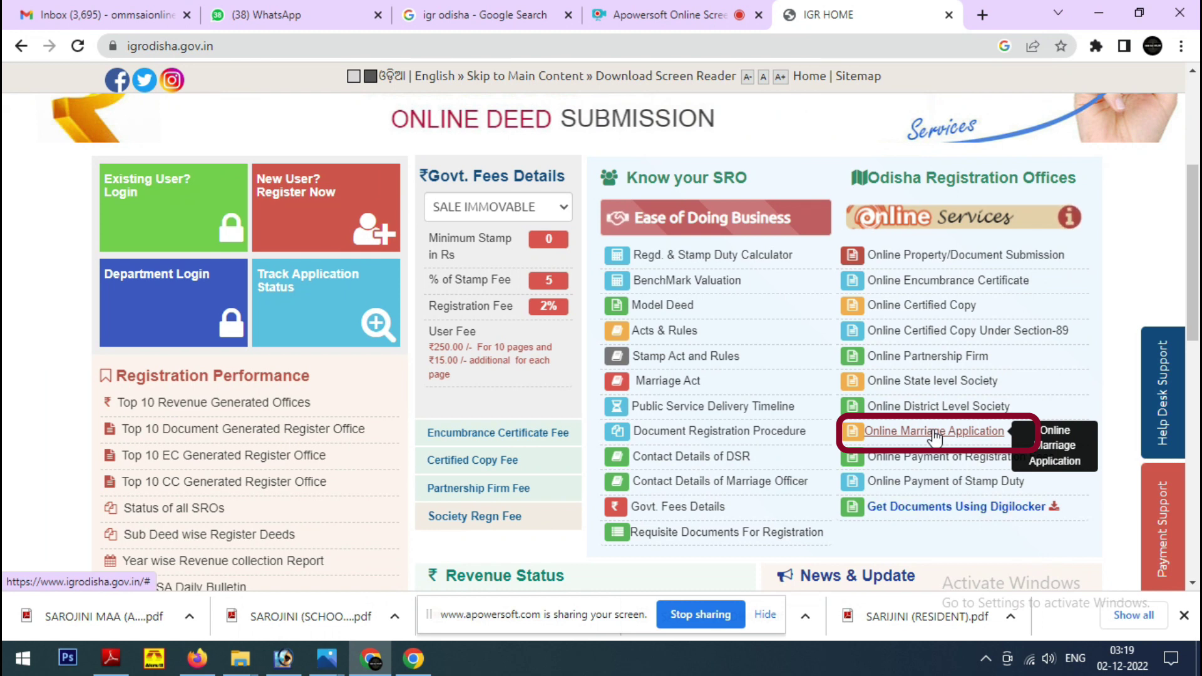
click(933, 432)
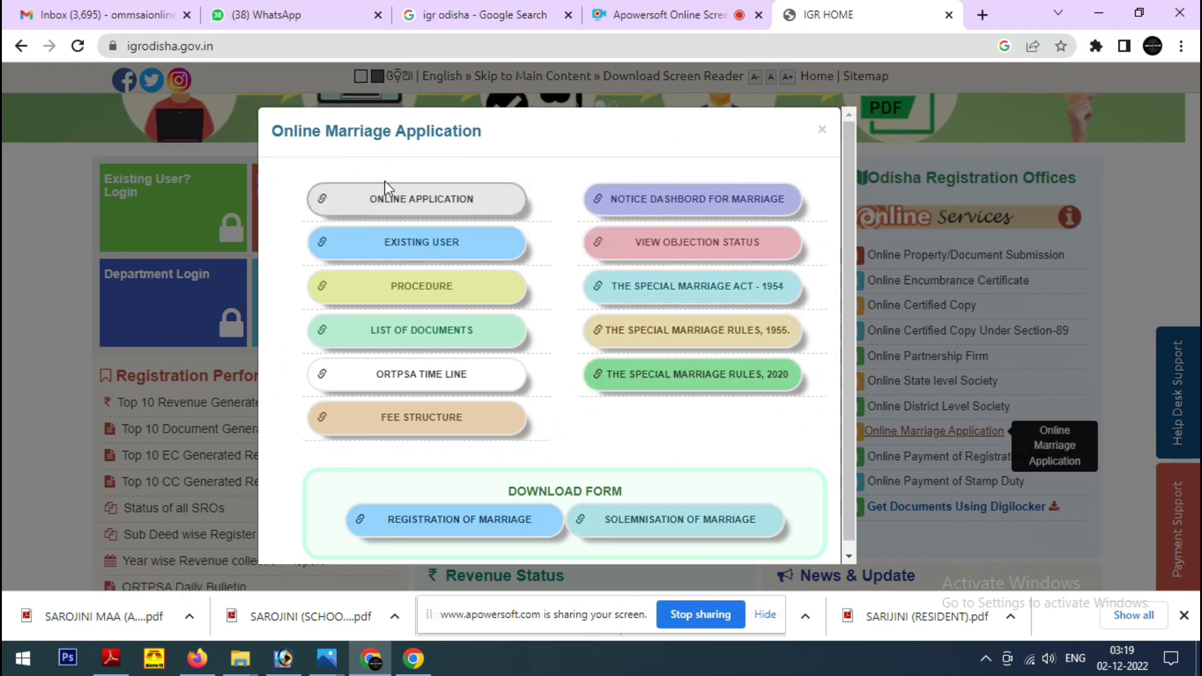
scroll(425, 281, down, 1)
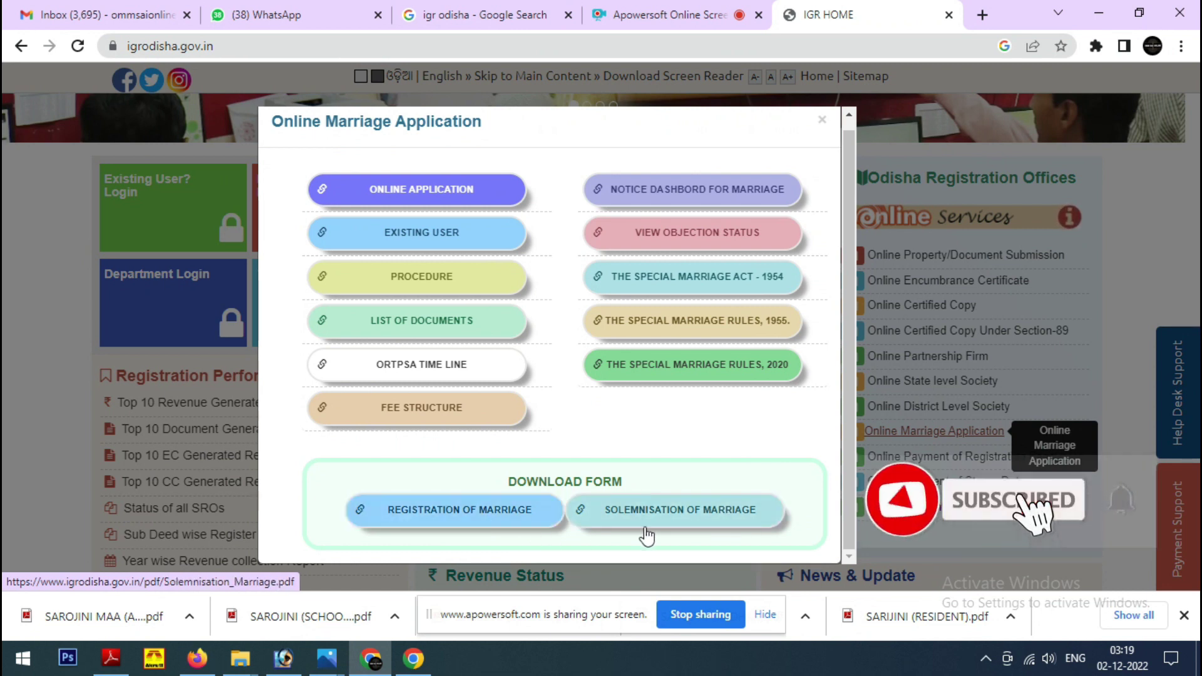
click(445, 192)
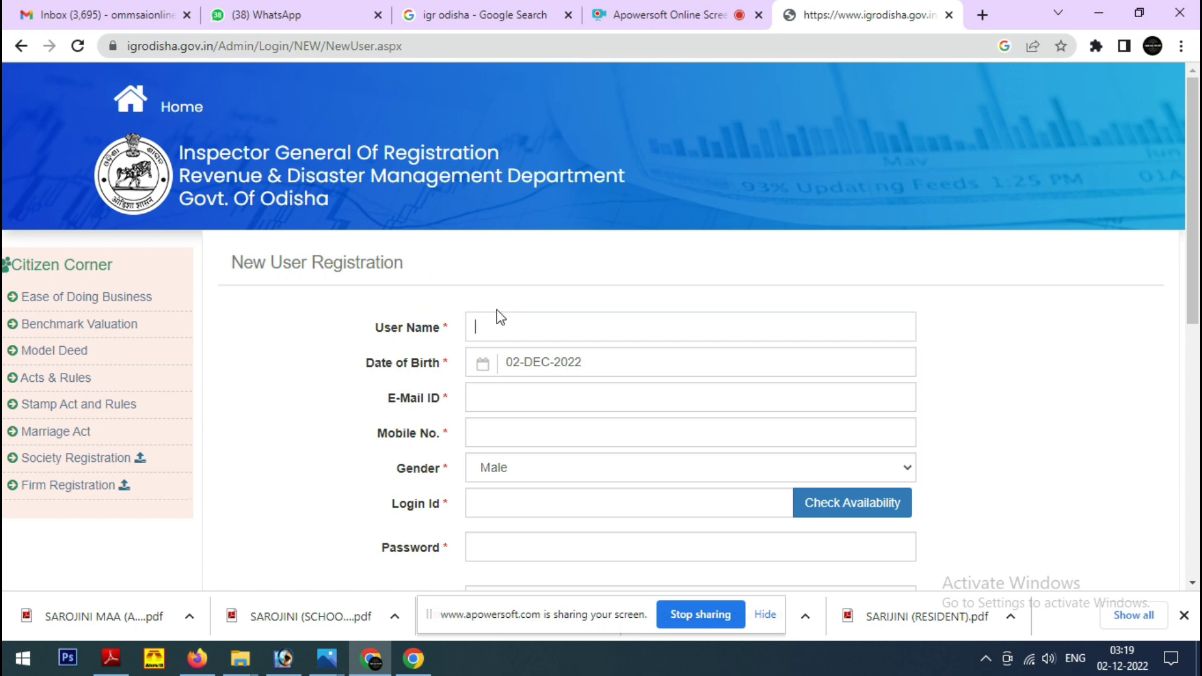
- Enter the account password and its confirmation on the New User Registration form
scroll(488, 332, down, 3)
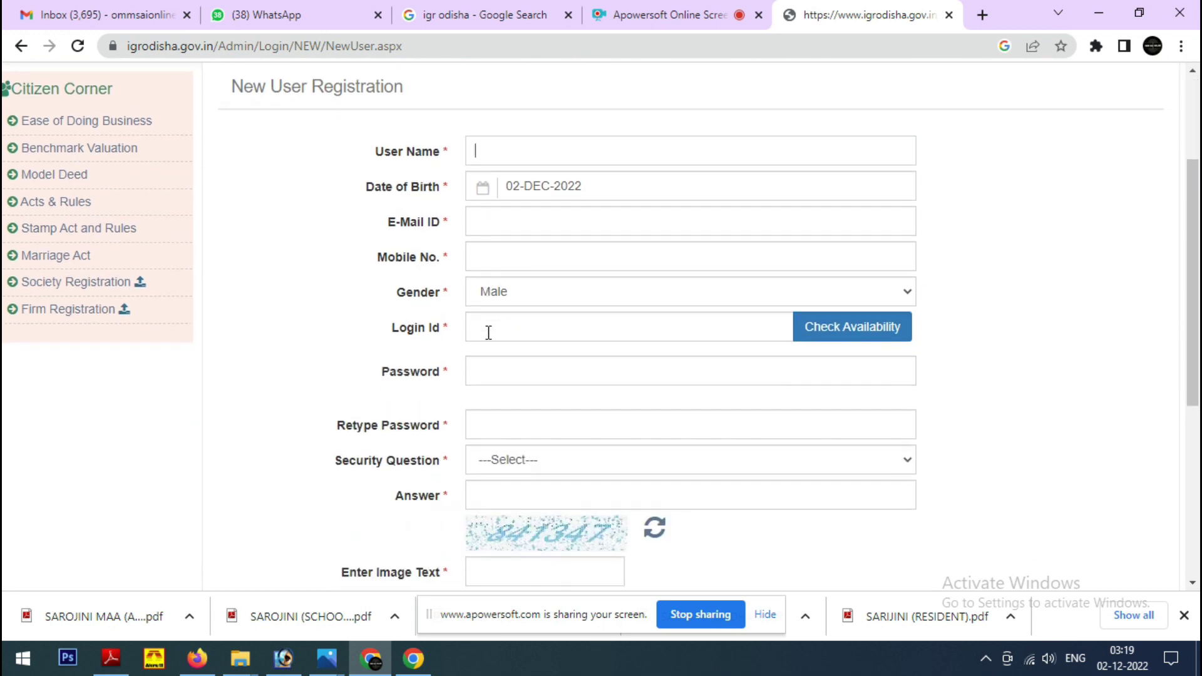
scroll(489, 332, down, 2)
scroll(491, 333, up, 3)
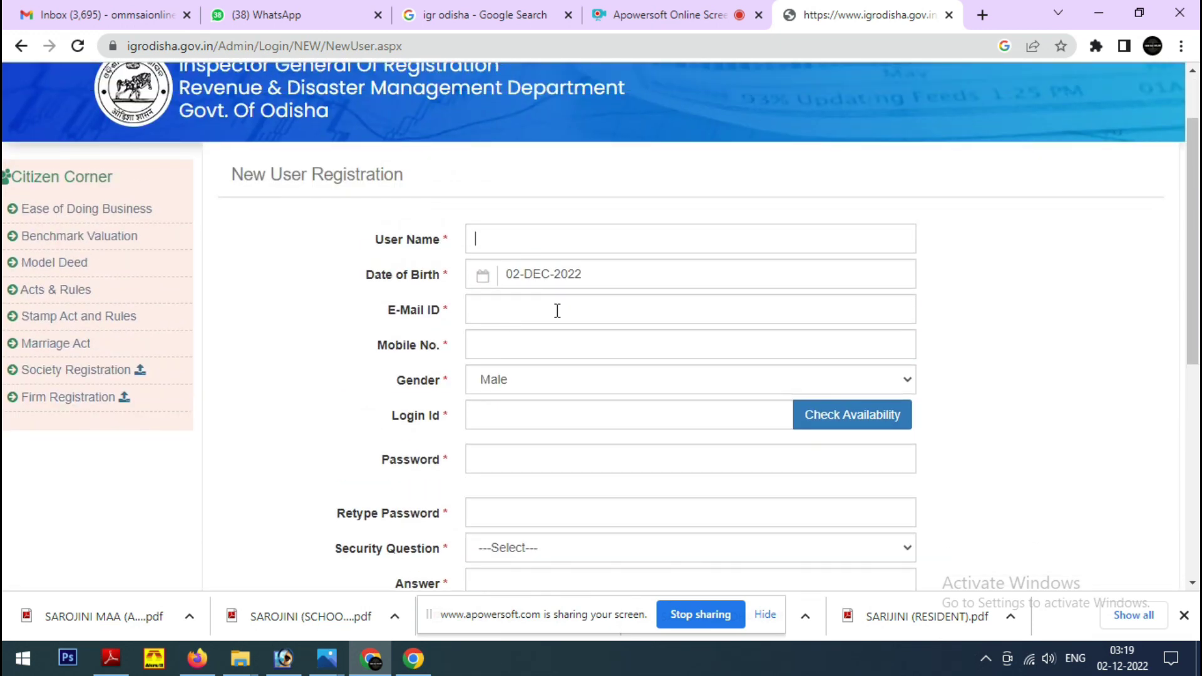
scroll(556, 310, up, 2)
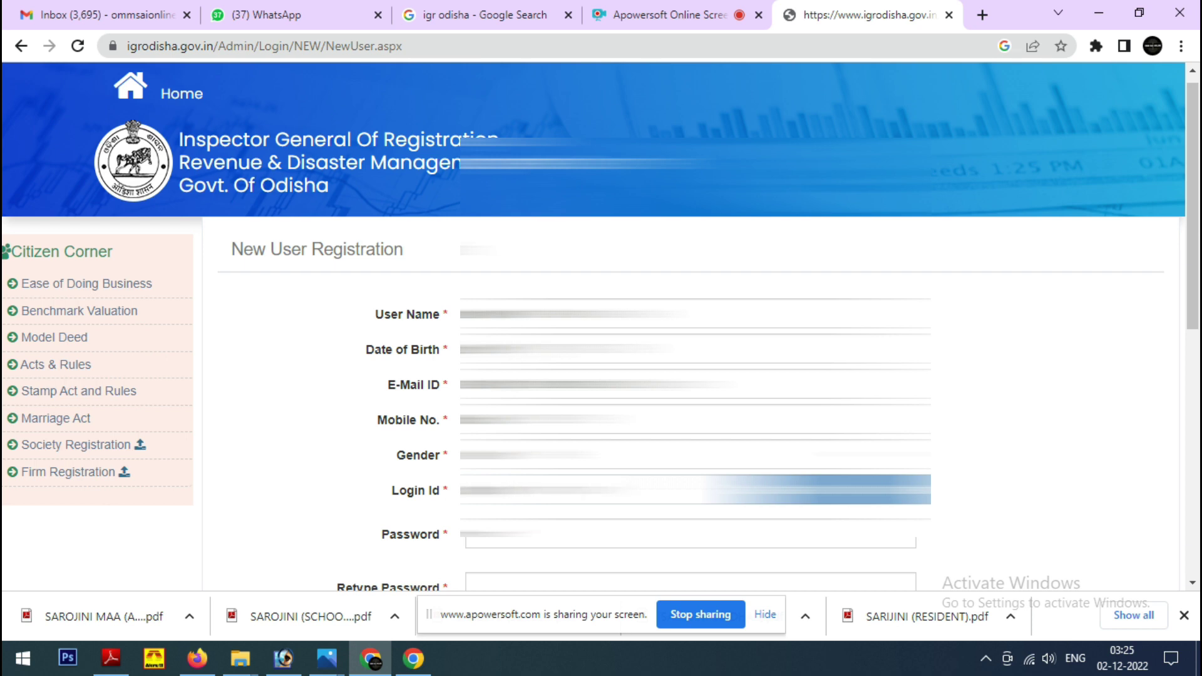
scroll(593, 326, down, 3)
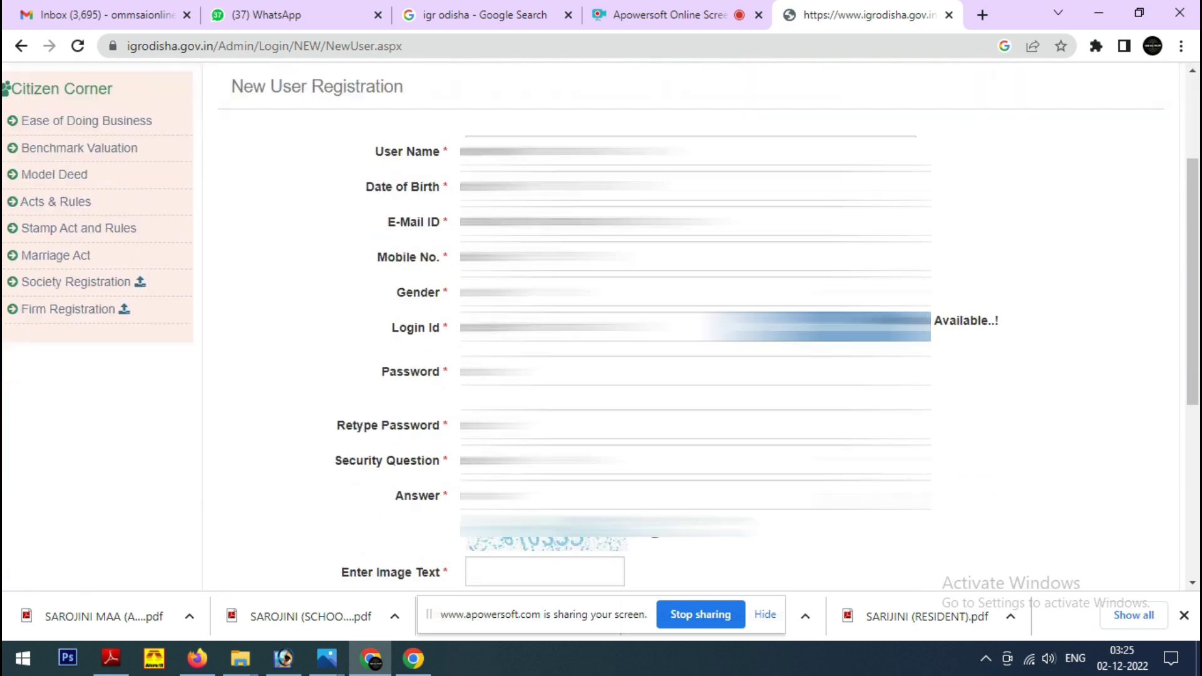
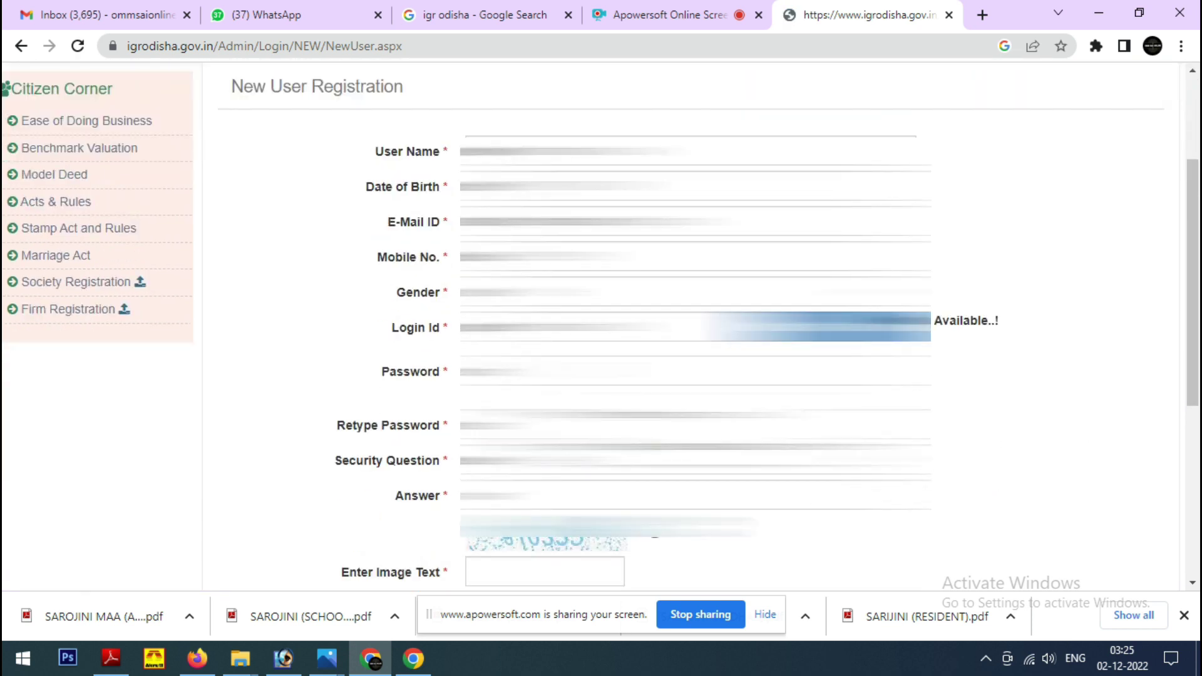
key(Tab)
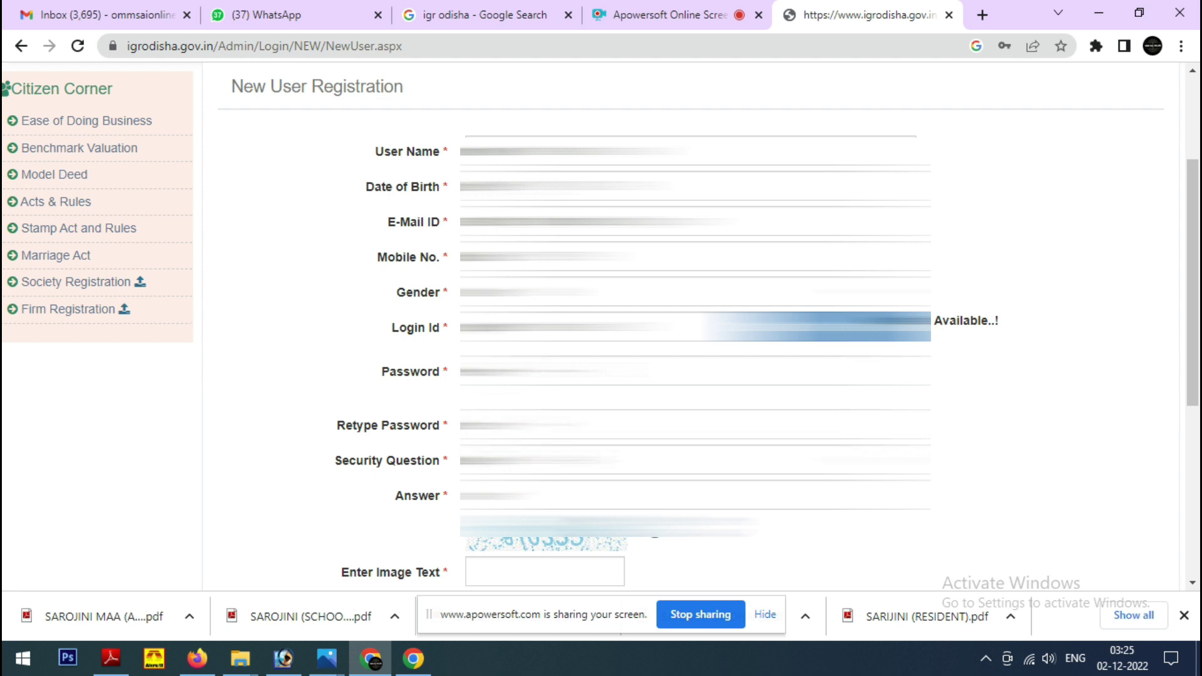
- Choose a security question, enter its answer, and submit the registration
key(alt+Down)
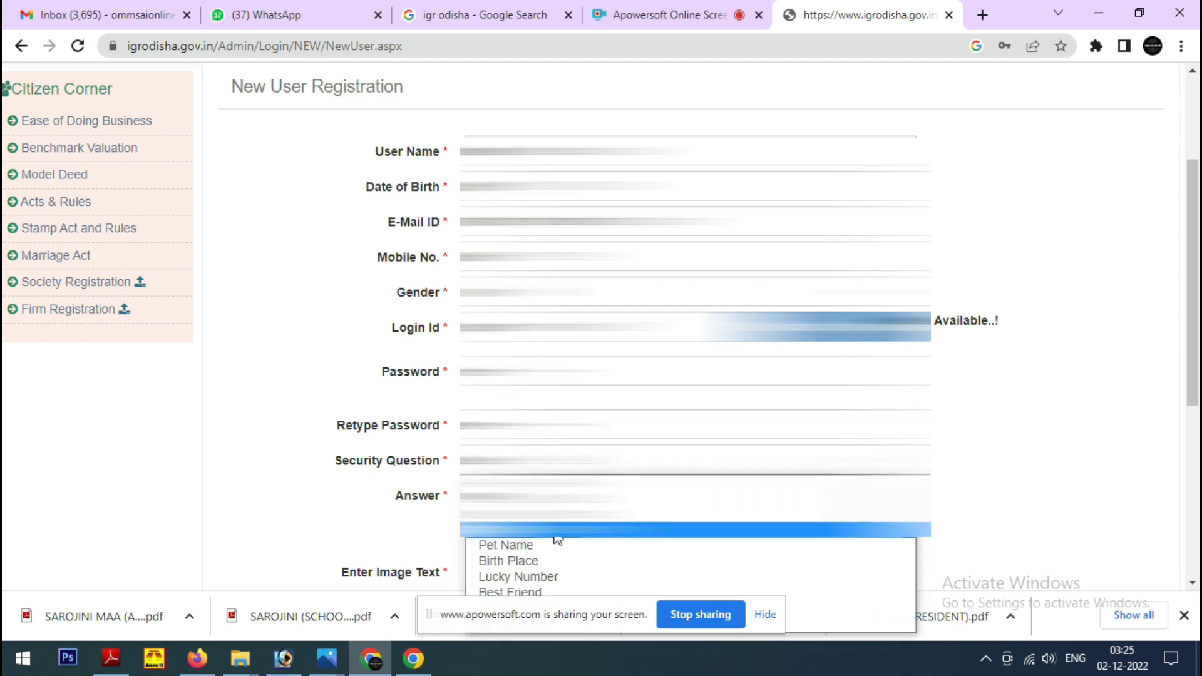
key(Up)
key(Down)
key(Return)
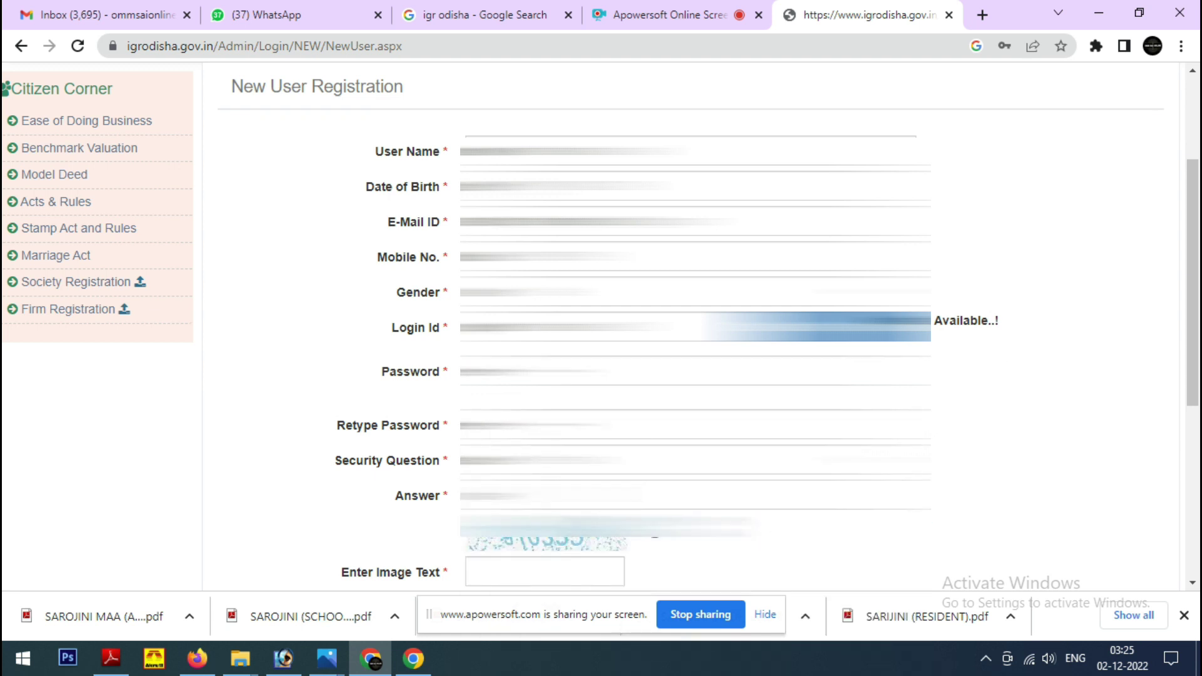
scroll(601, 325, down, 3)
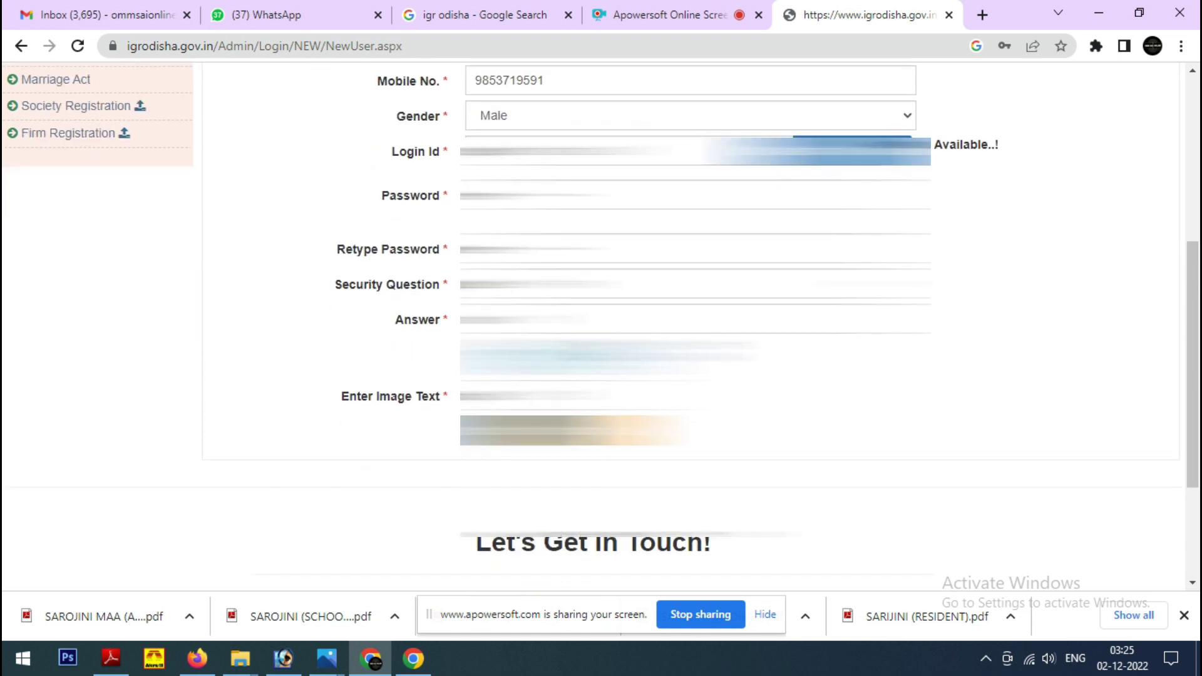
scroll(601, 325, up, 3)
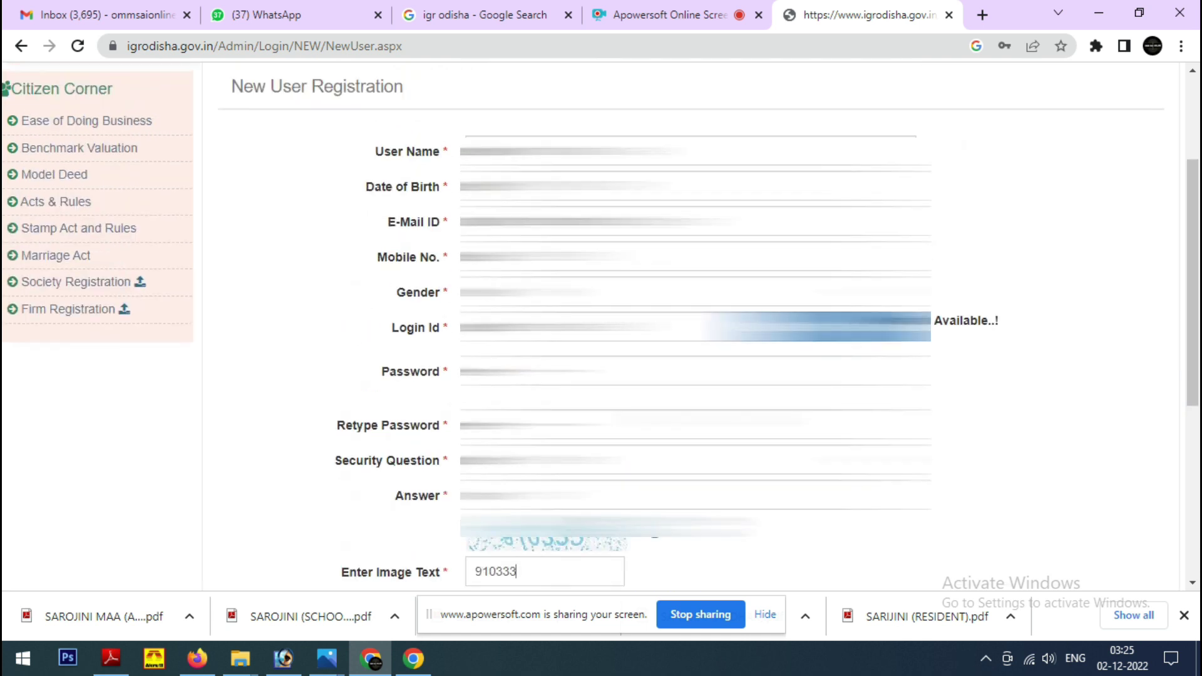
scroll(601, 325, down, 3)
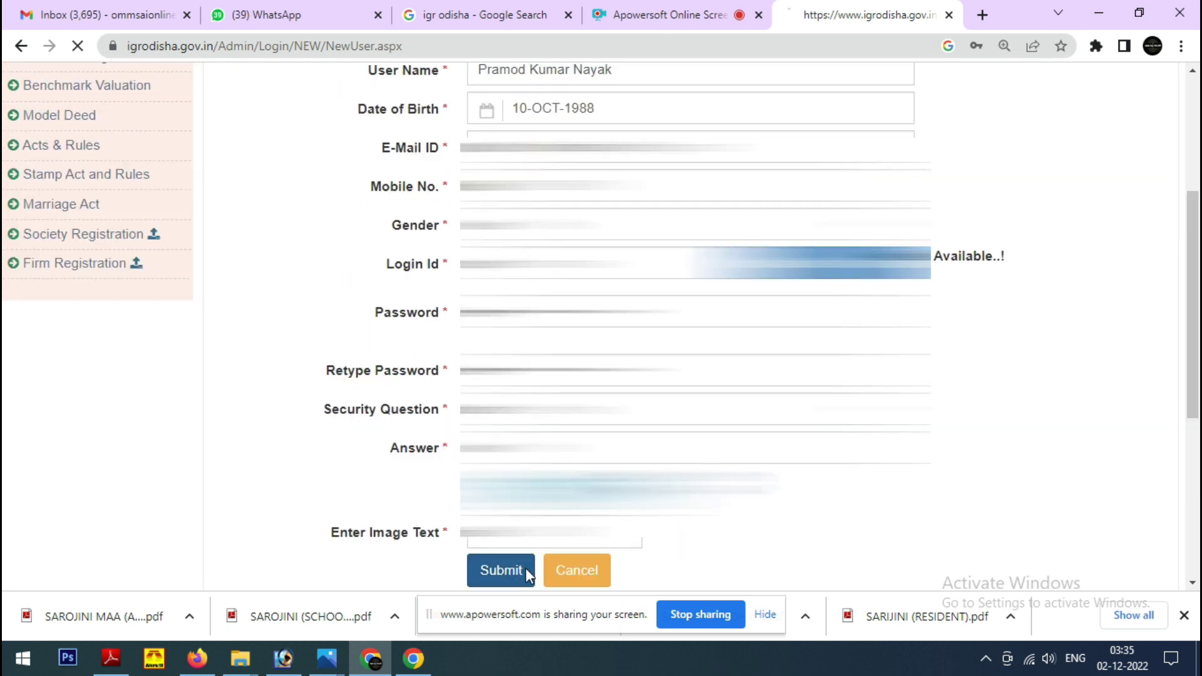
click(524, 568)
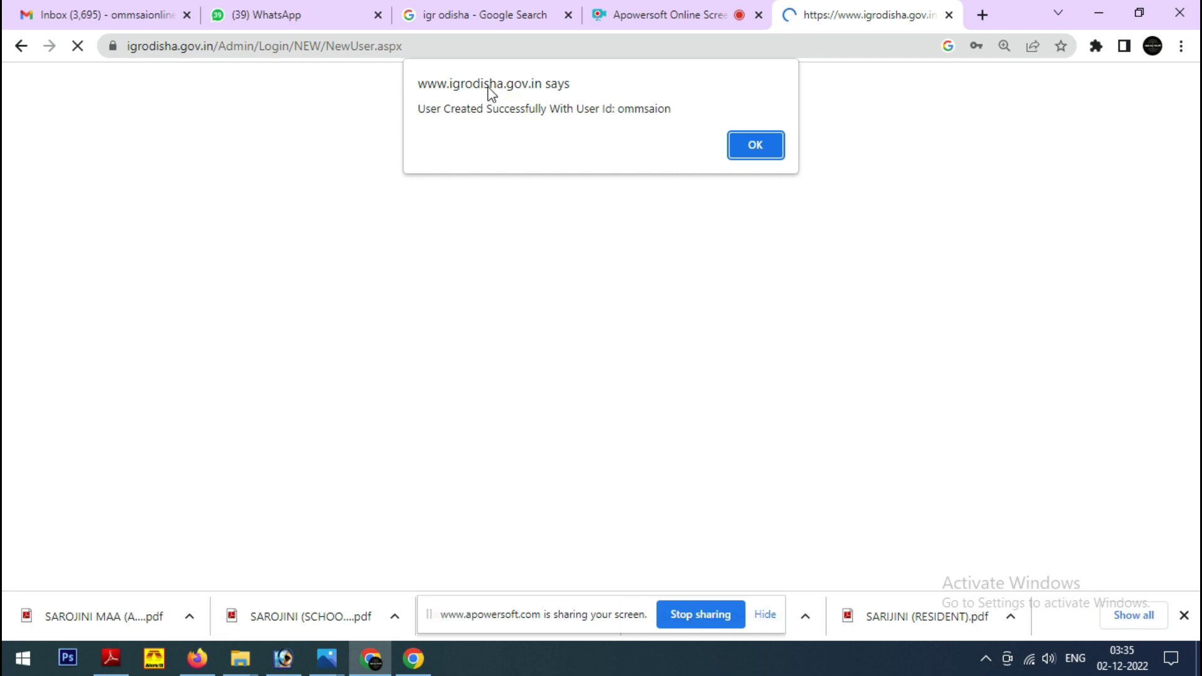
- Copy the new user ID from the confirmation and go to the Existing User login
drag(617, 108, 670, 115)
right_click(670, 114)
click(676, 123)
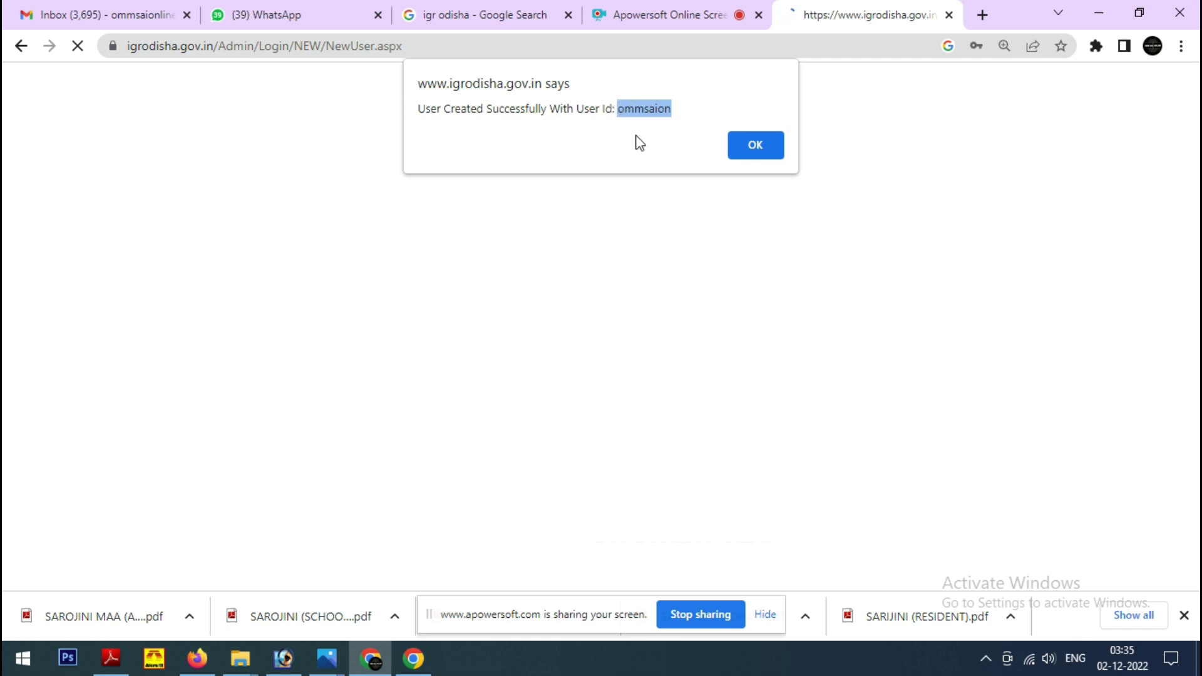
click(761, 155)
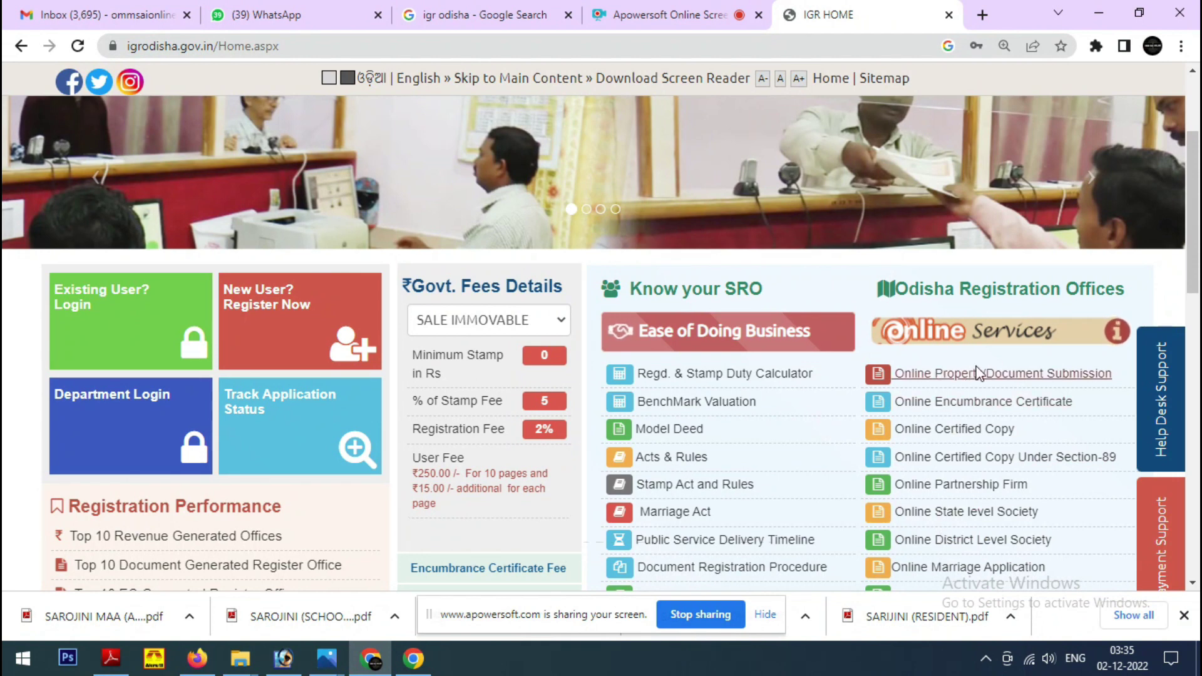
scroll(1001, 400, down, 1)
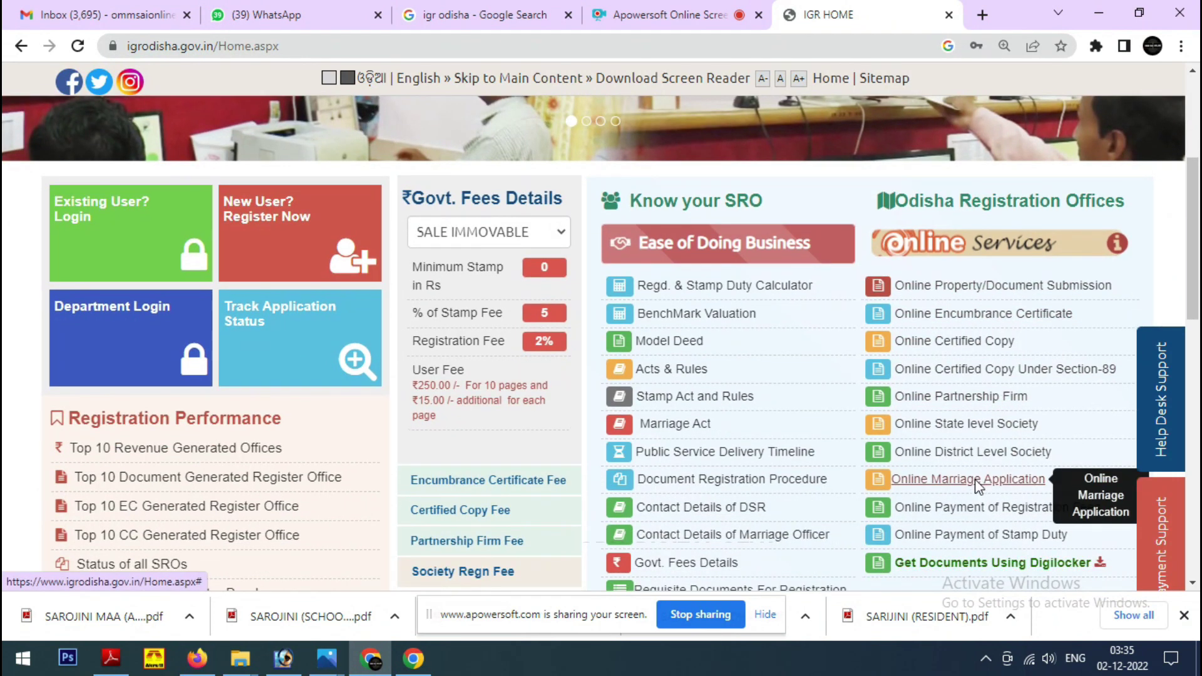
click(976, 479)
click(461, 260)
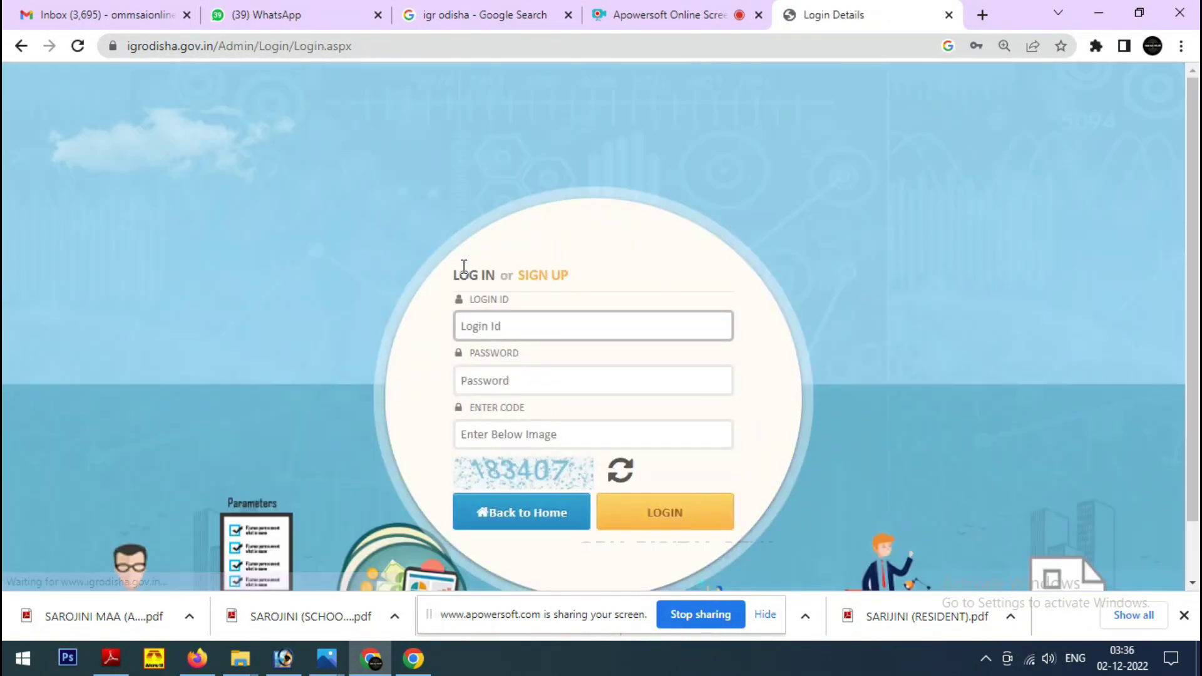
- Sign in with the new login ID, the account password and the verification code
text(omms)
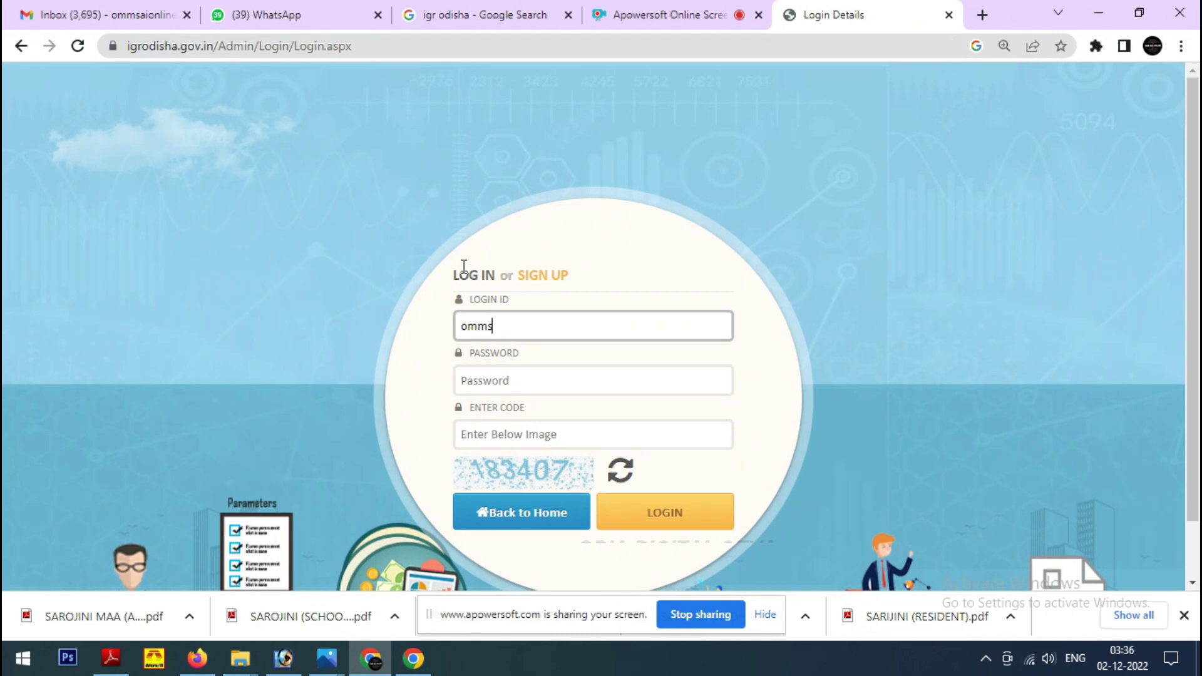
text(aionline)
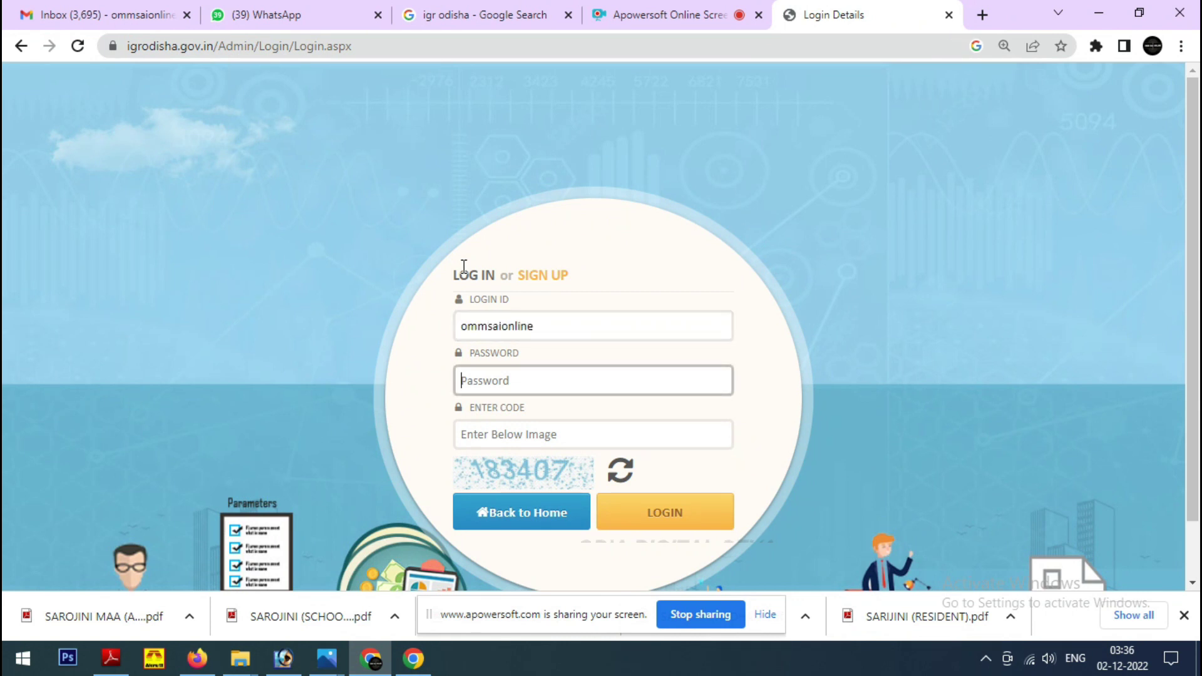
text(••)
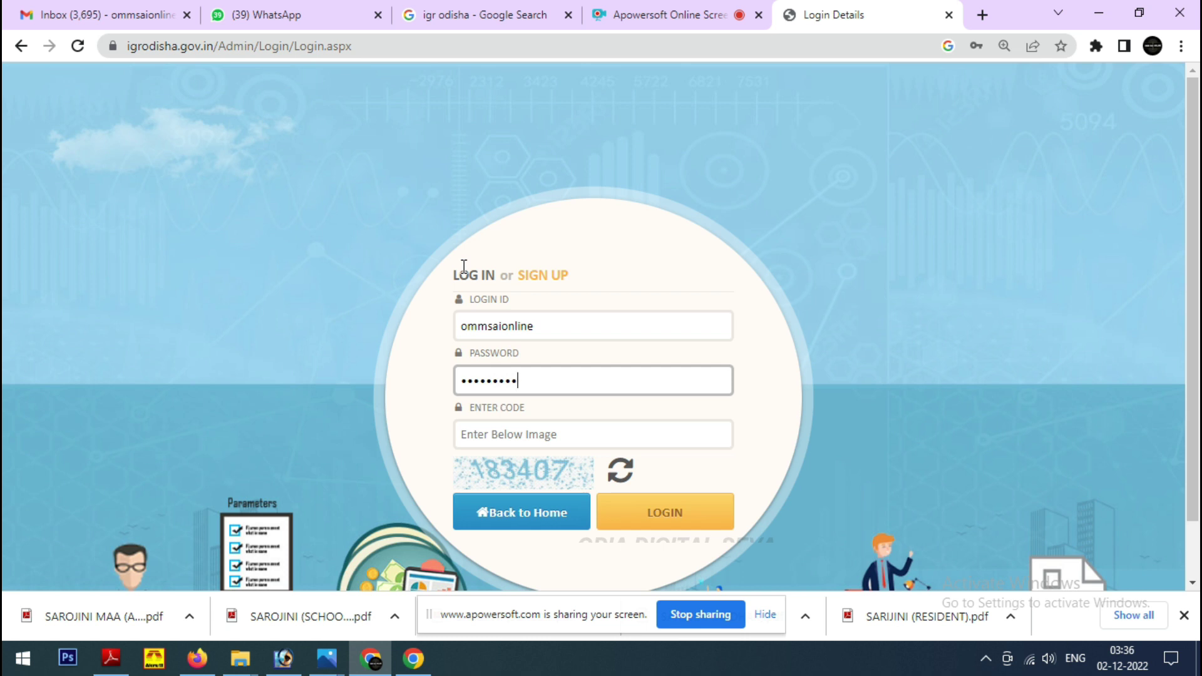
text(•)
key(Tab)
text(18)
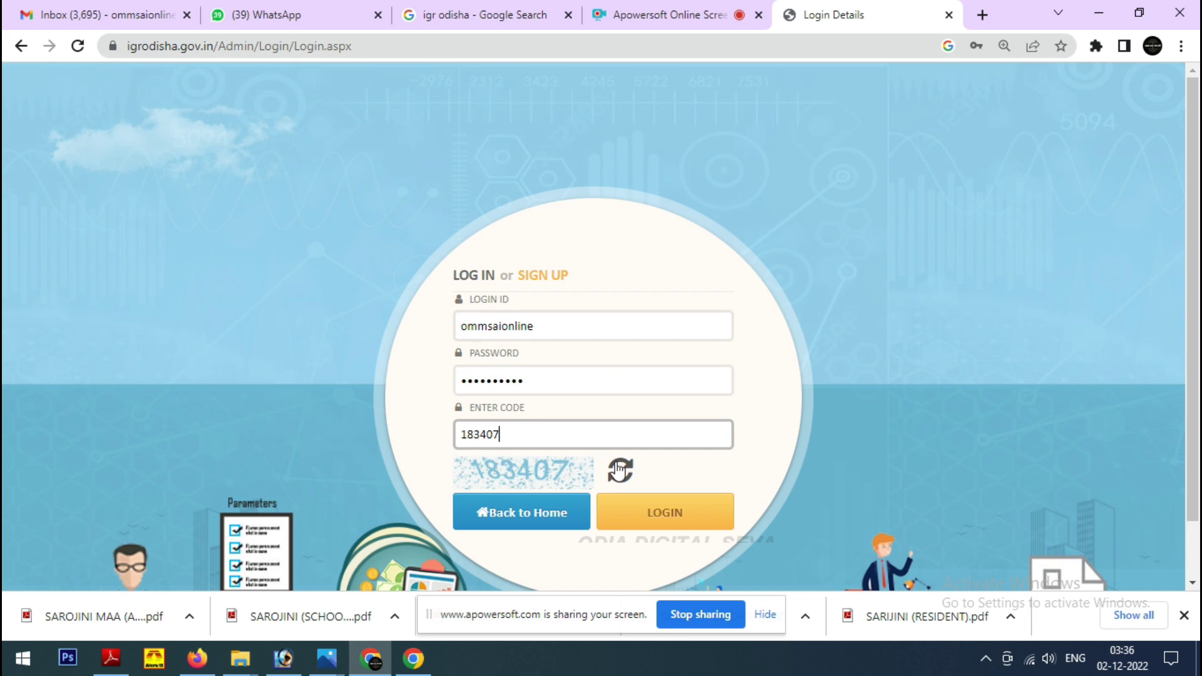
click(654, 526)
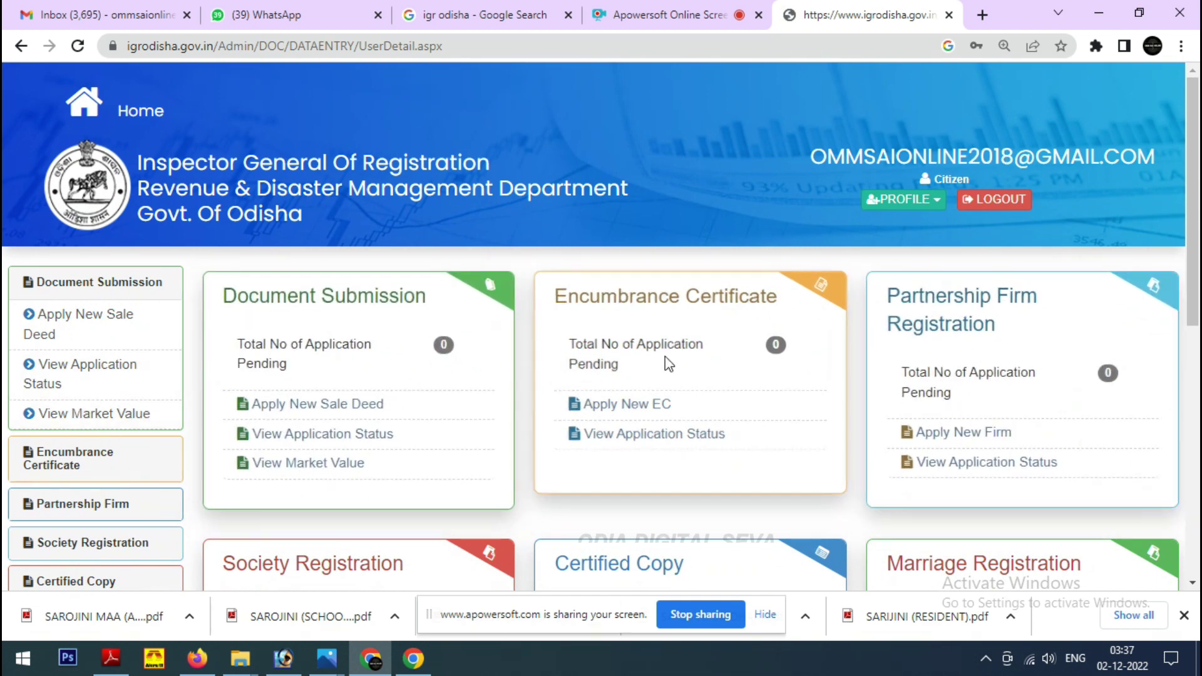
- Apply New Application under Marriage Registration with type REGISTRATION OF MARRIAGE U/S 15
scroll(638, 444, down, 1)
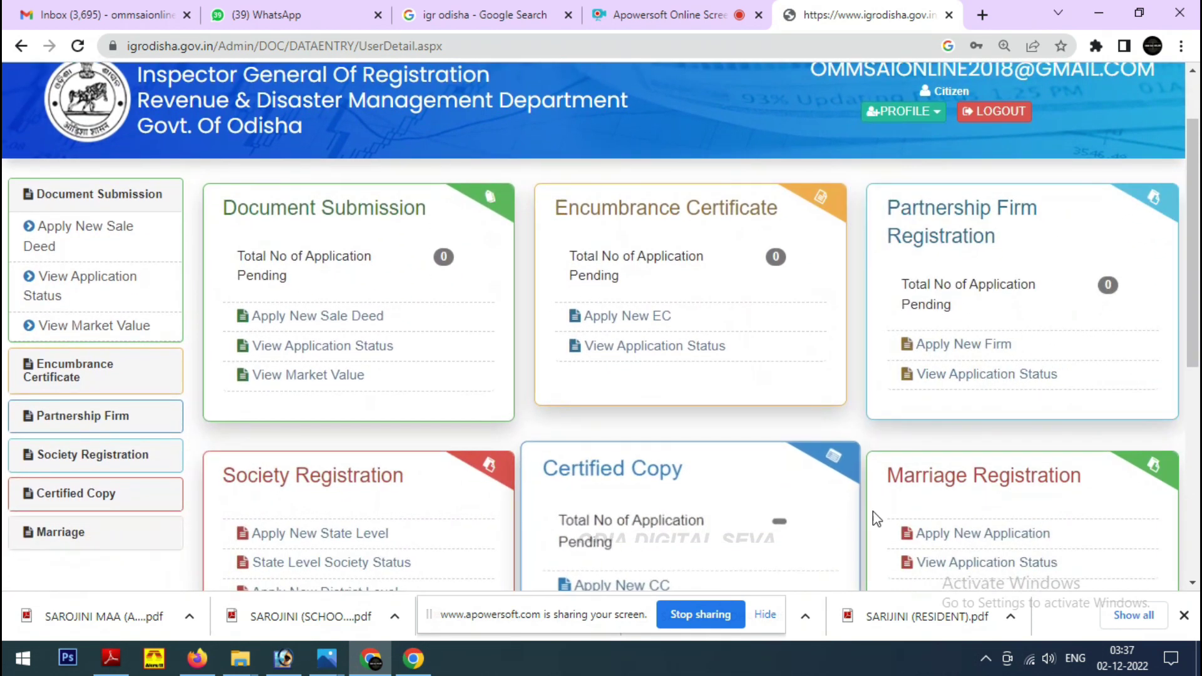
scroll(870, 517, down, 3)
scroll(47, 235, up, 1)
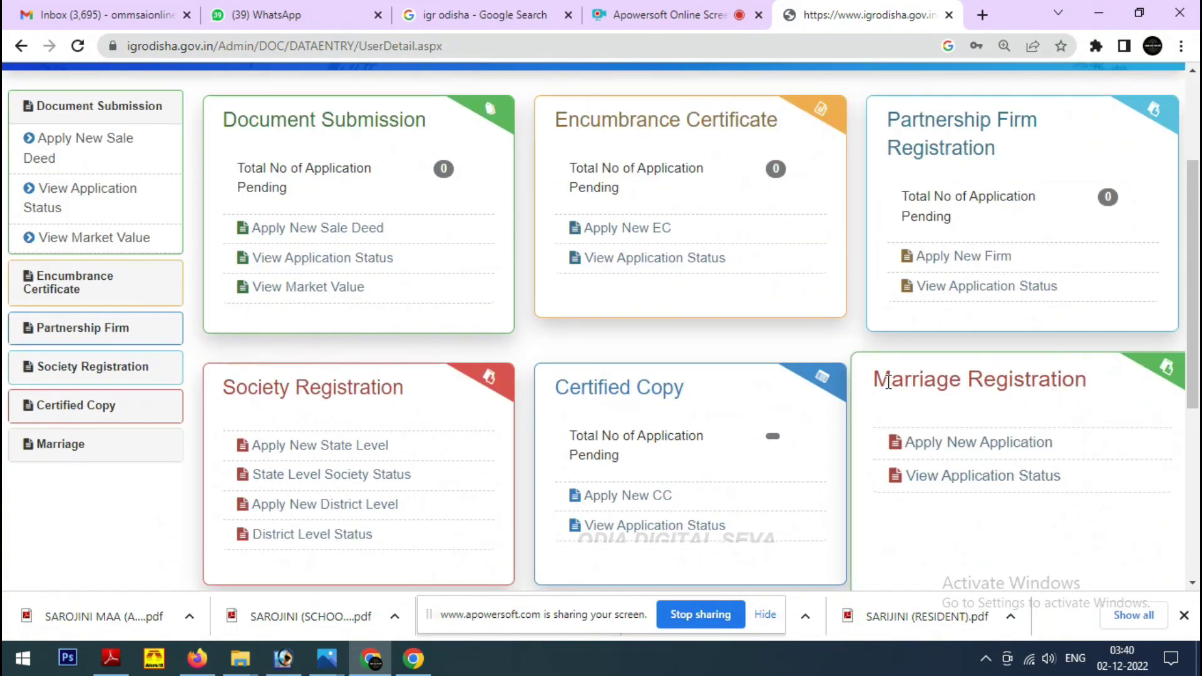
drag(876, 378, 1102, 396)
click(1026, 446)
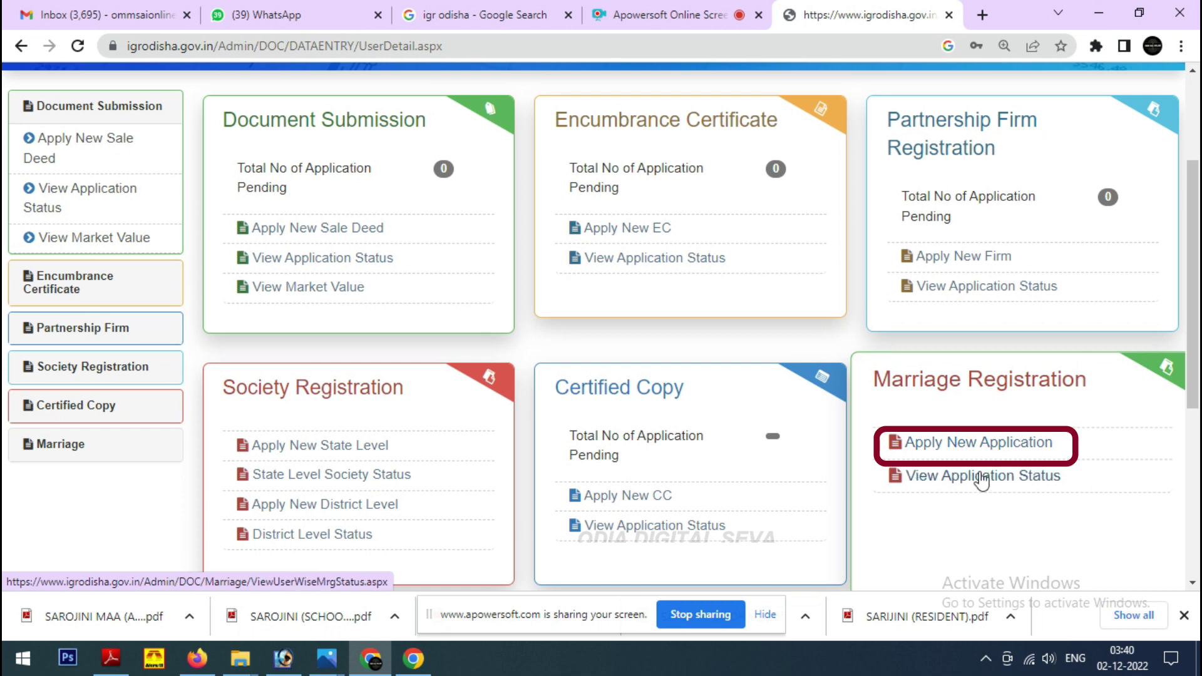
click(974, 451)
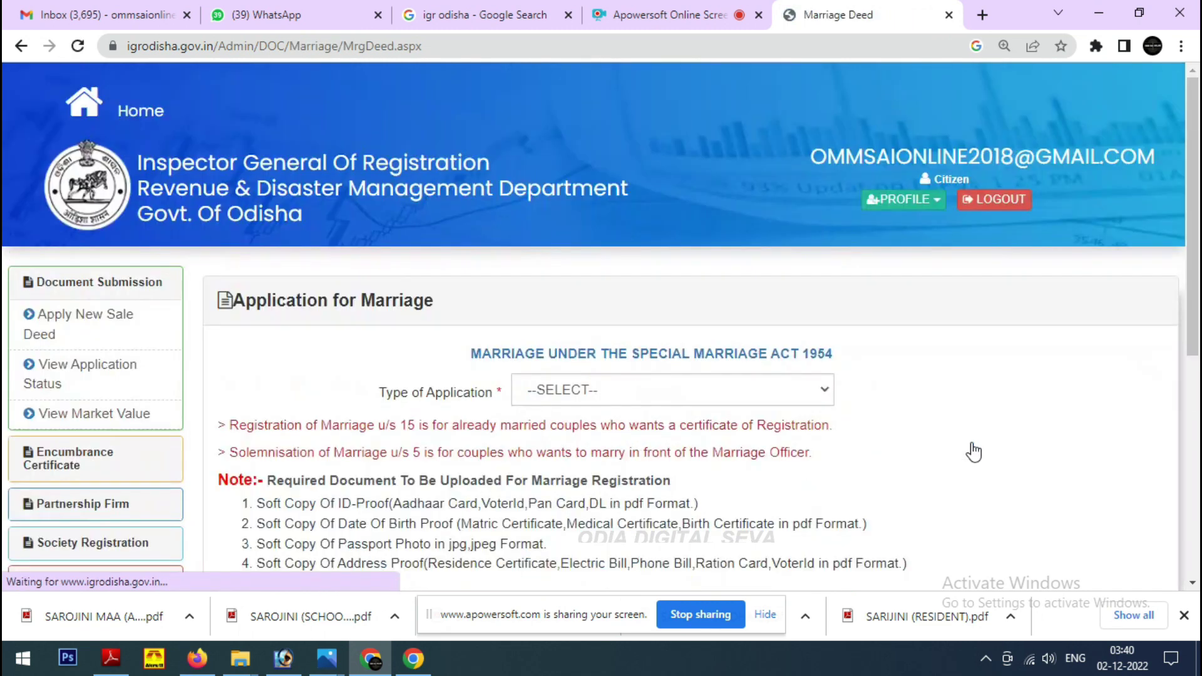
scroll(973, 450, down, 1)
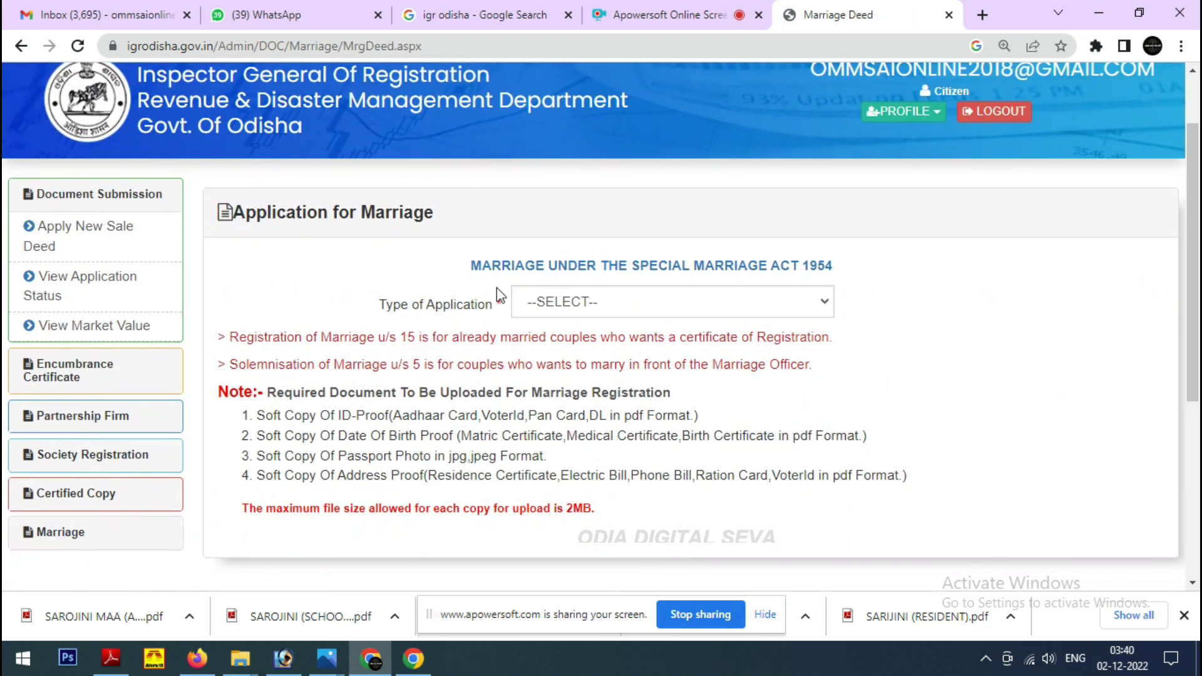
click(655, 302)
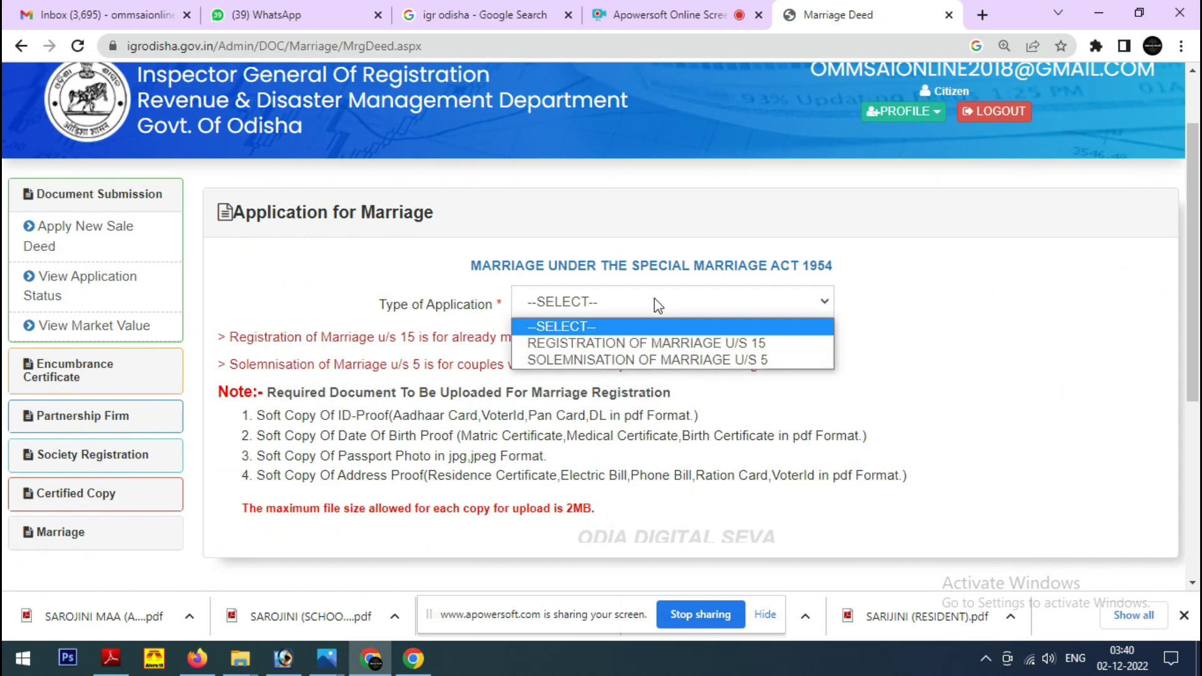
click(653, 344)
scroll(644, 338, down, 3)
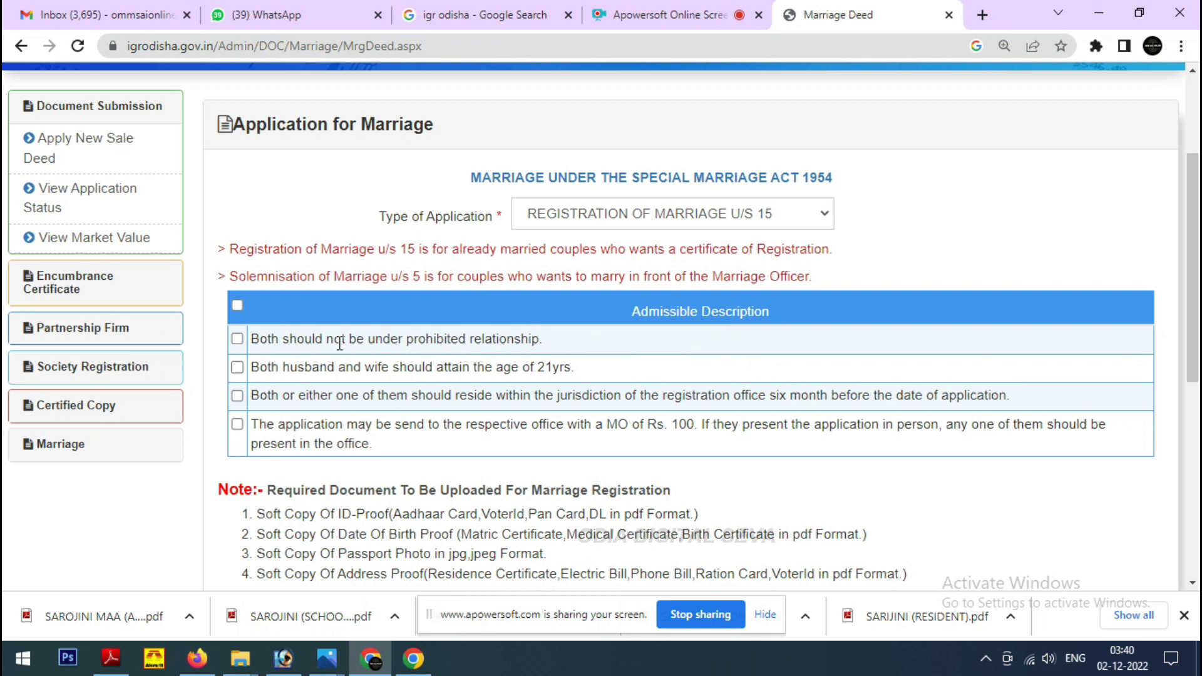
- Accept the prohibited-relationship and age-21 eligibility conditions
click(237, 339)
click(237, 368)
scroll(919, 394, down, 1)
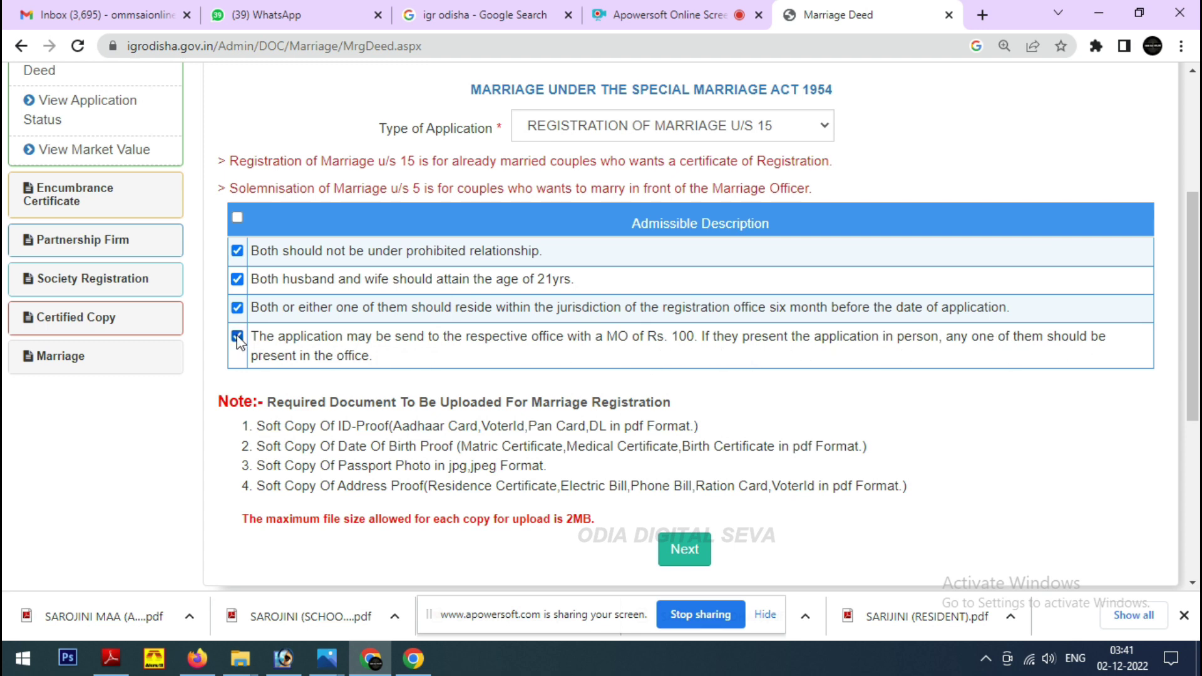
scroll(369, 294, down, 1)
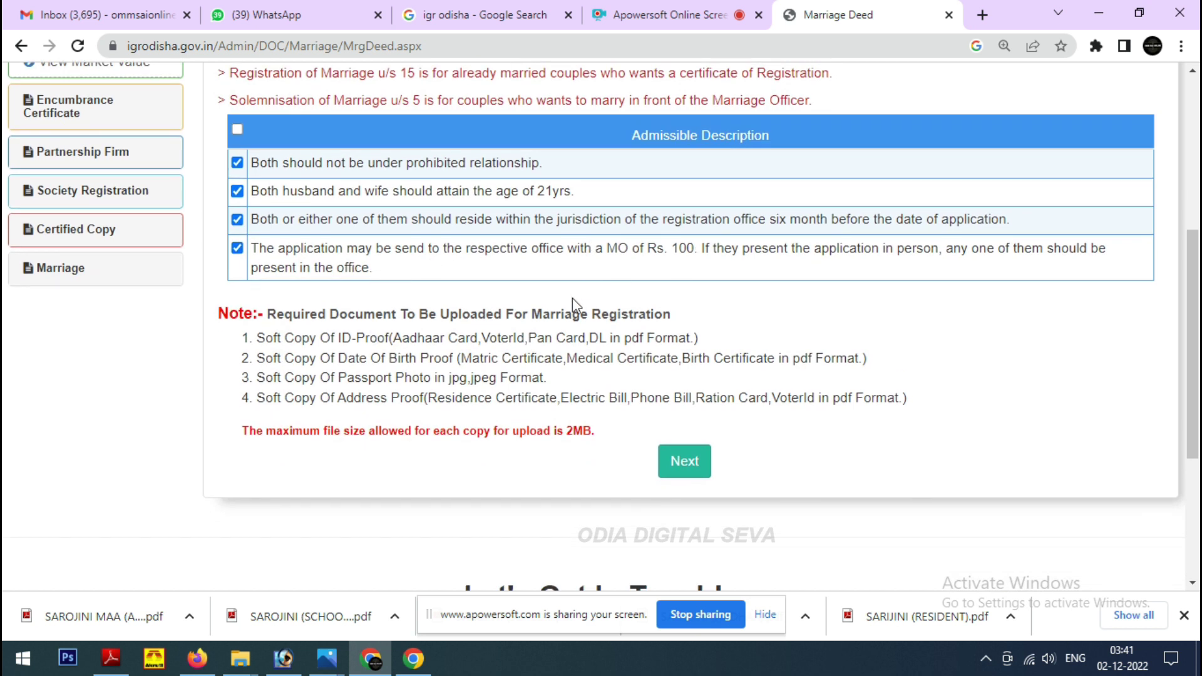
- Review the ID, date-of-birth, photo and 2MB upload requirements, then proceed to the form
drag(267, 338, 707, 347)
drag(286, 360, 527, 359)
drag(302, 377, 539, 378)
drag(286, 398, 548, 400)
drag(249, 431, 604, 432)
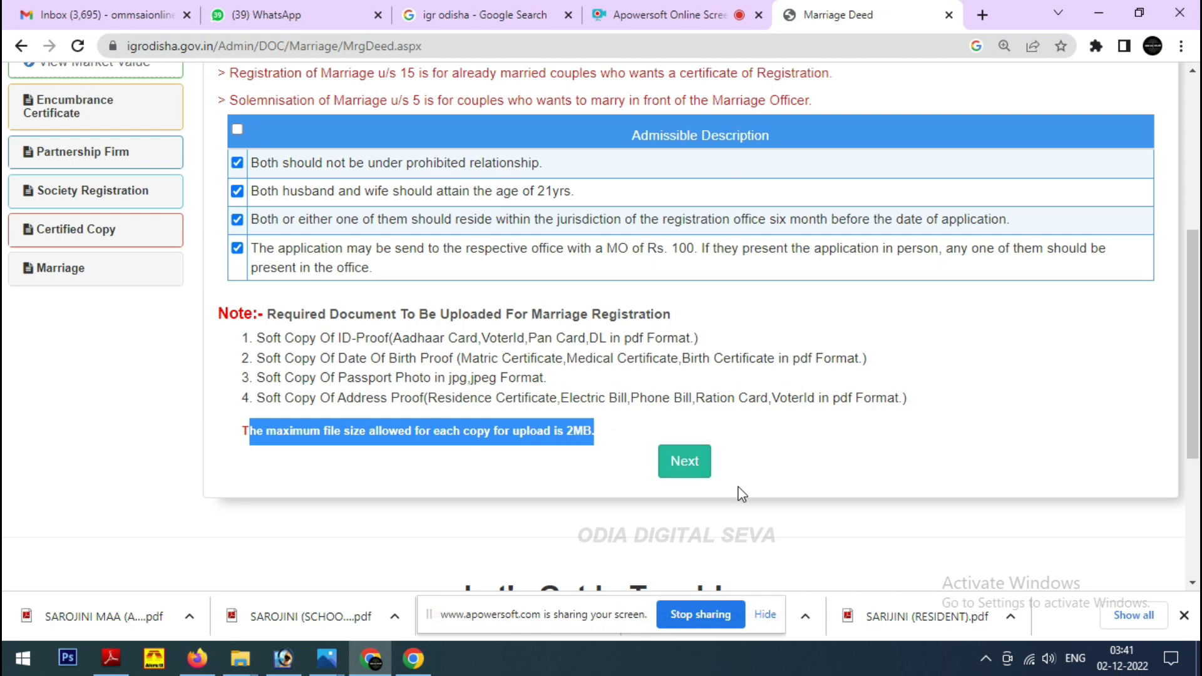
click(684, 462)
text(CHA)
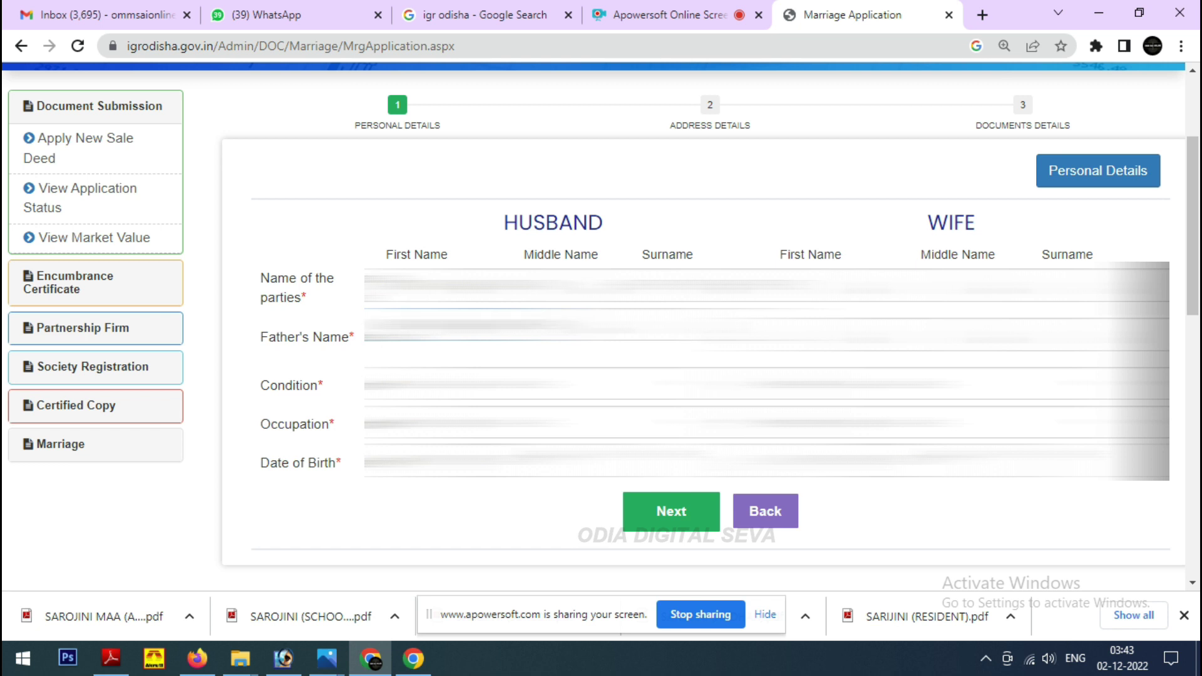
- Fill the husband's father's name and condition, and set occupations to Business
click(717, 332)
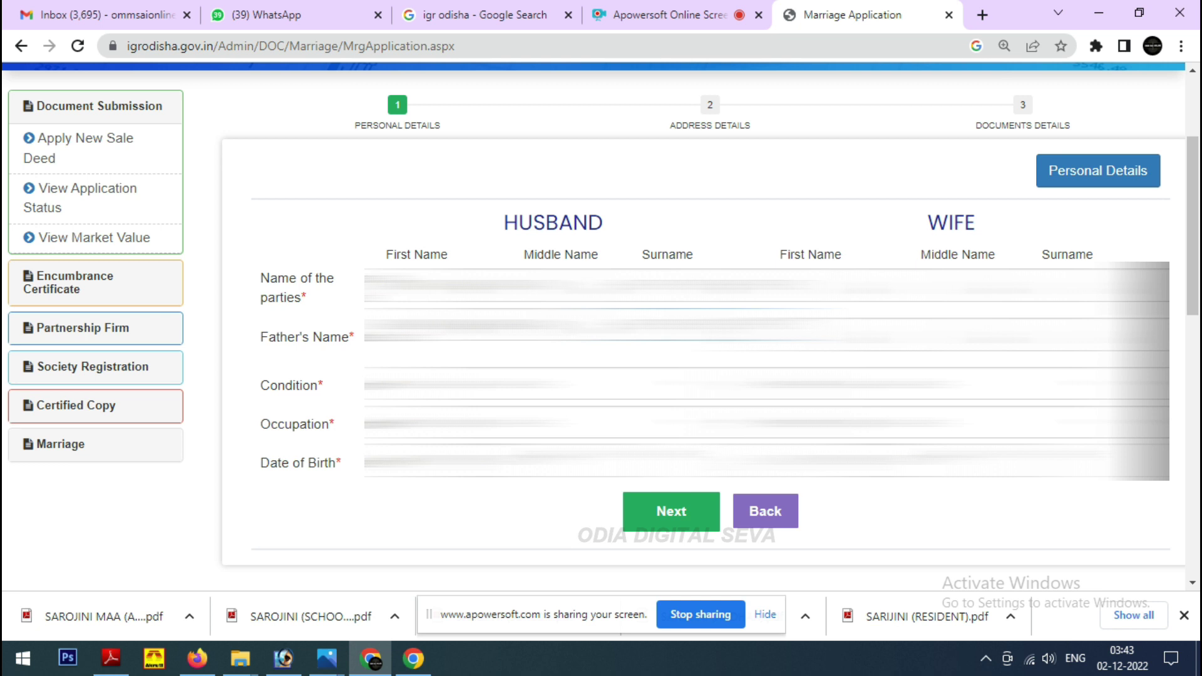
click(580, 383)
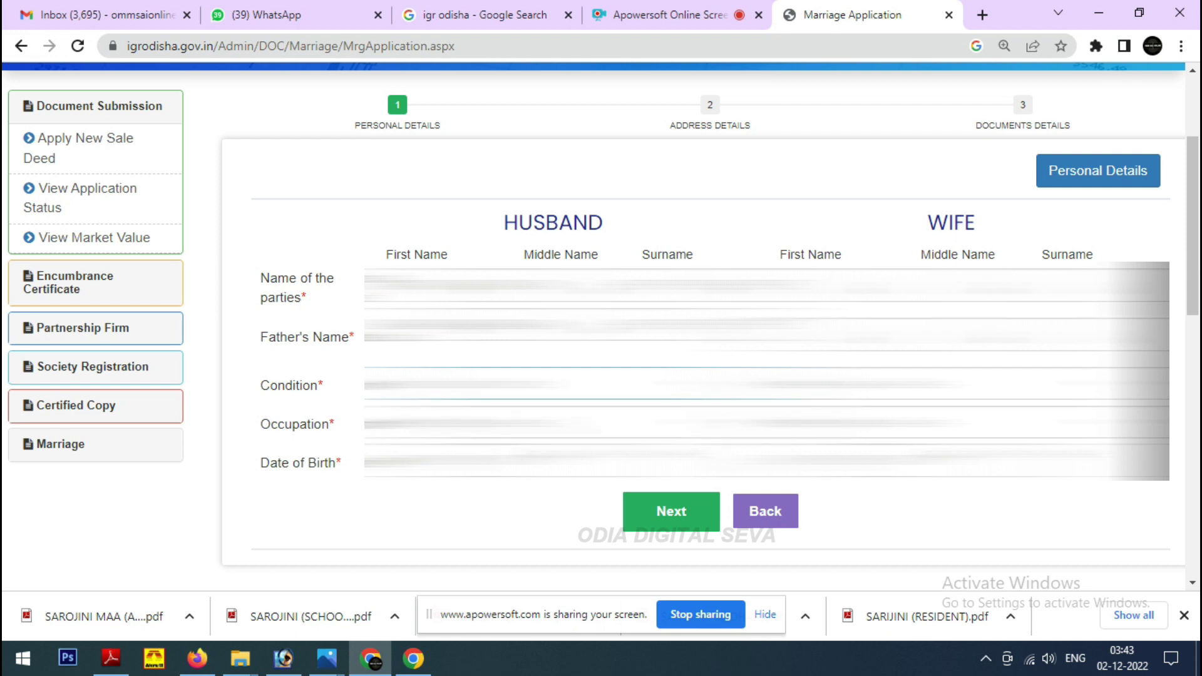
click(580, 424)
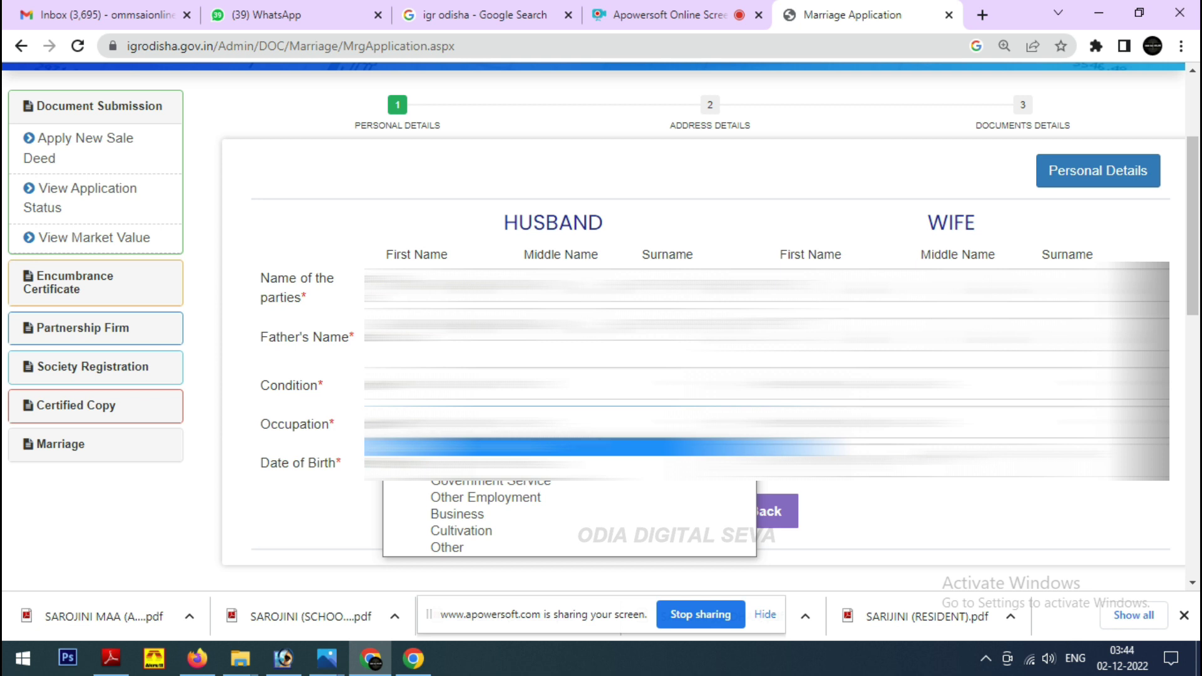
click(489, 514)
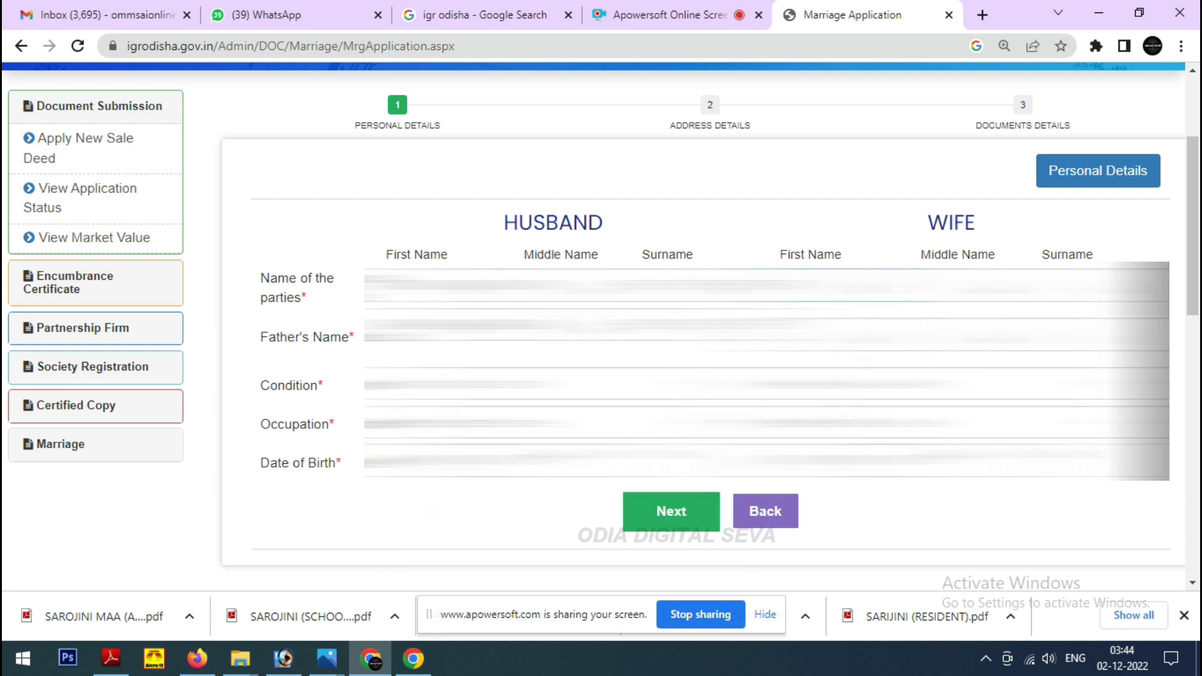
click(926, 426)
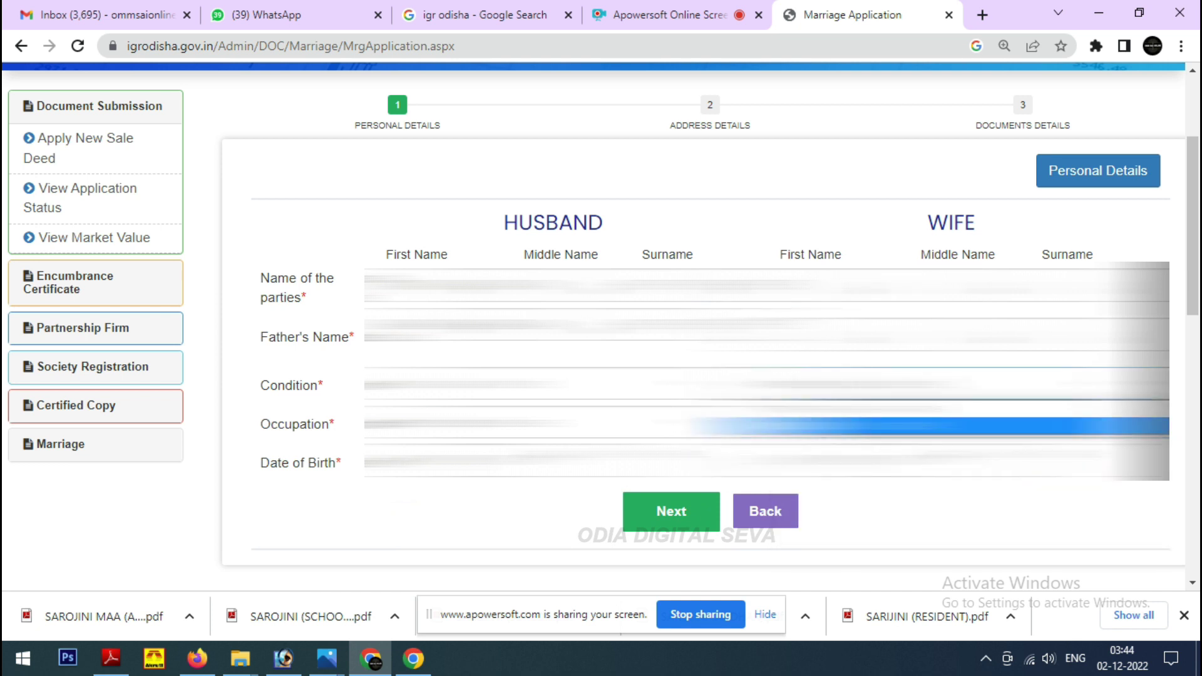
click(926, 424)
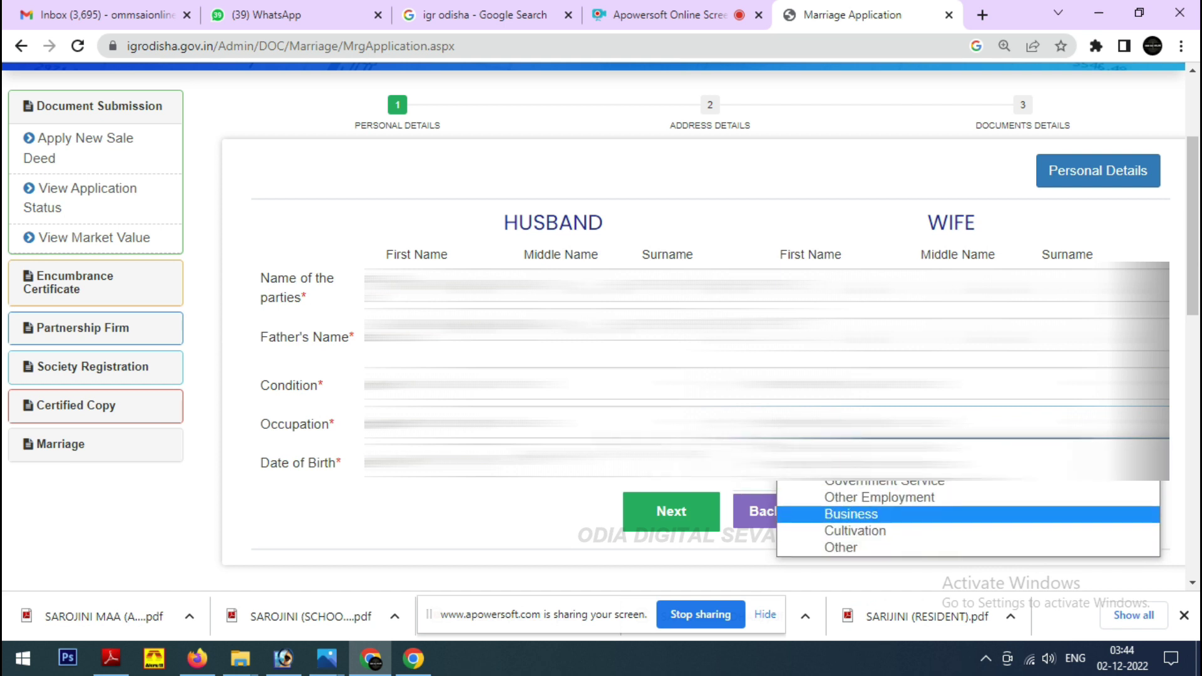
click(851, 514)
- Open the dates of birth and re-pick the wife's occupation
click(451, 463)
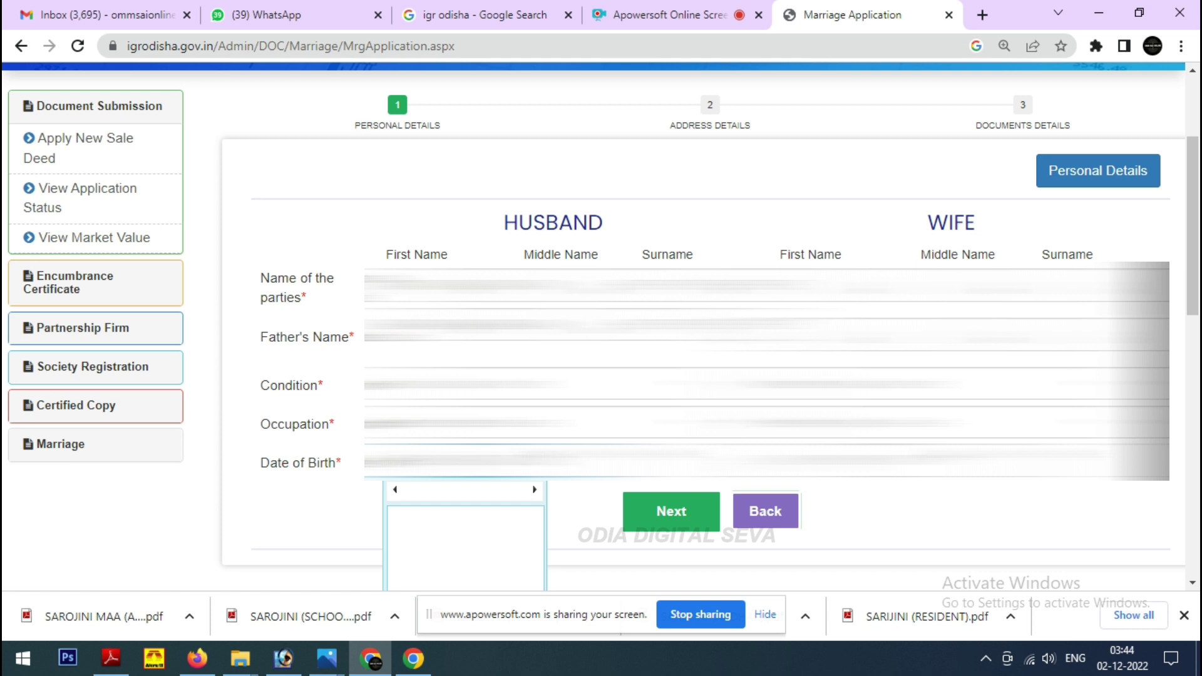
click(545, 512)
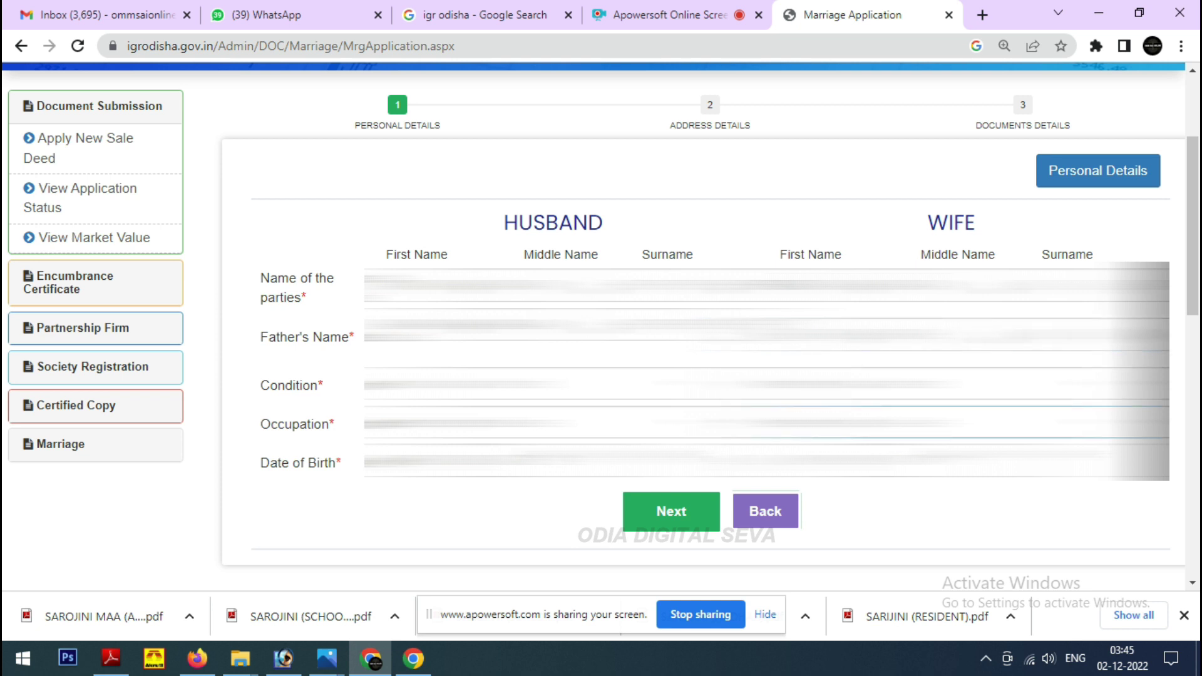
click(814, 445)
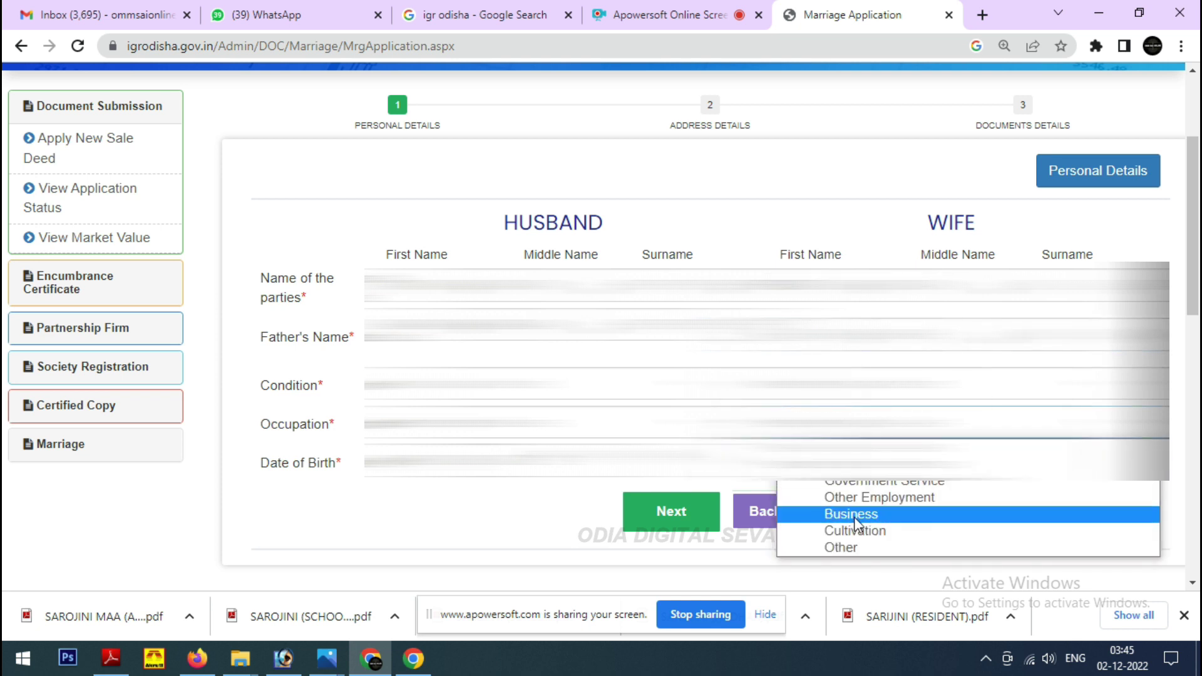
click(844, 547)
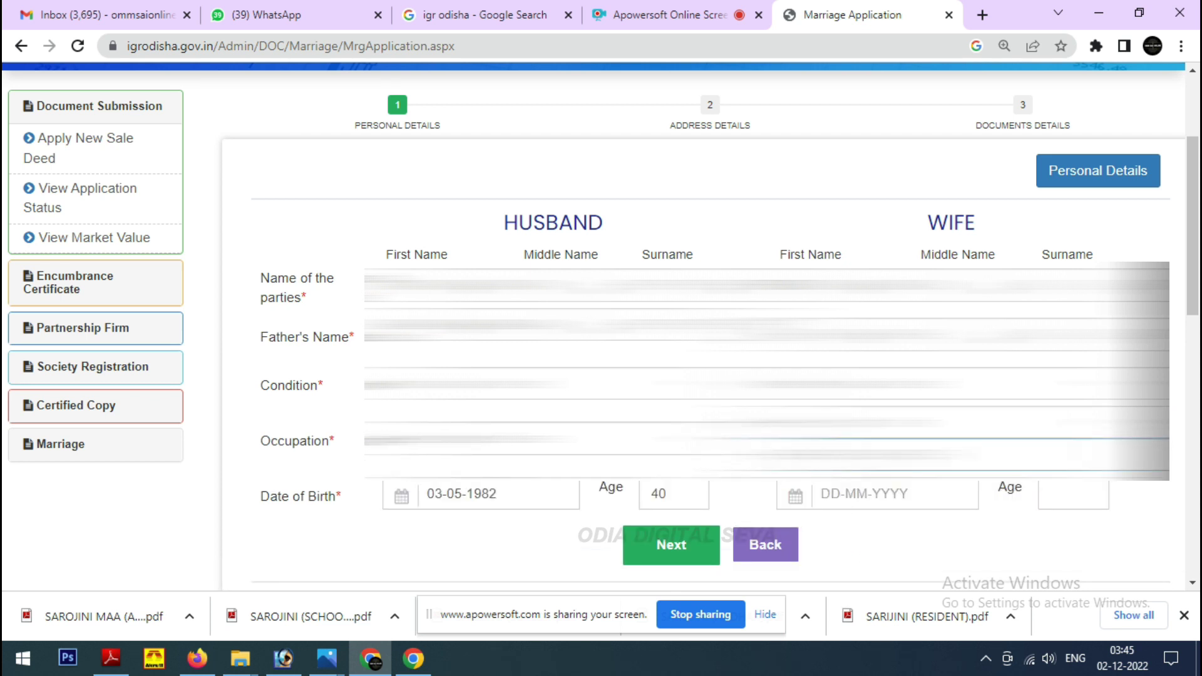
click(823, 492)
scroll(822, 493, down, 1)
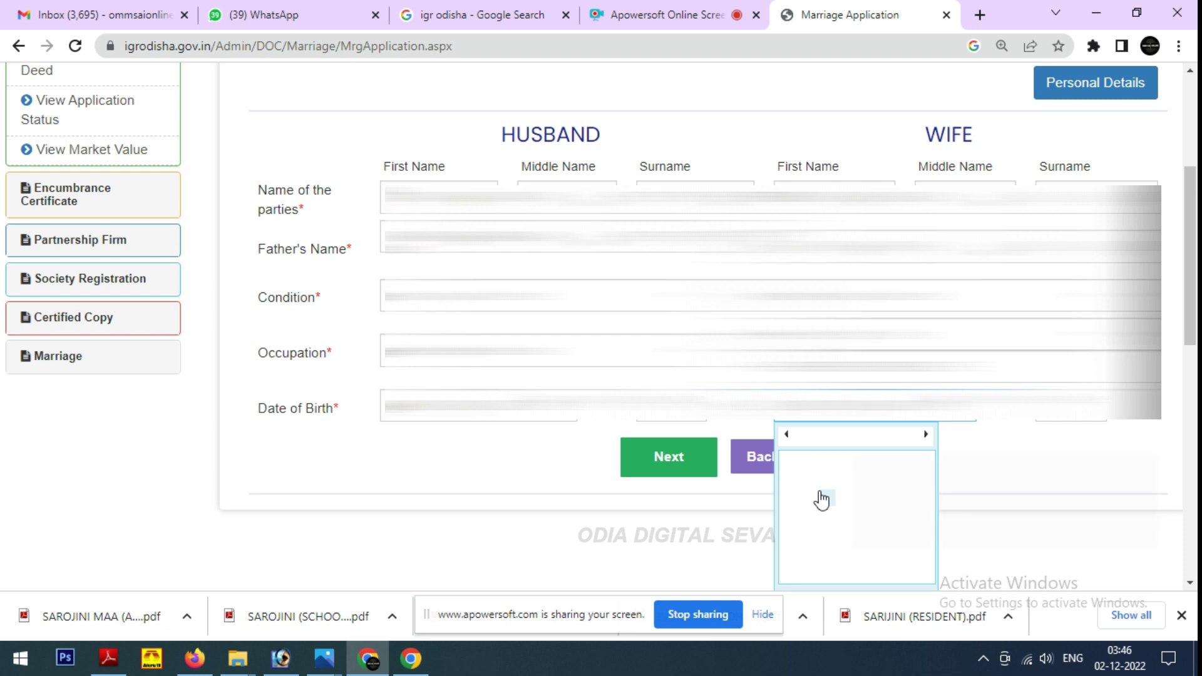
click(818, 518)
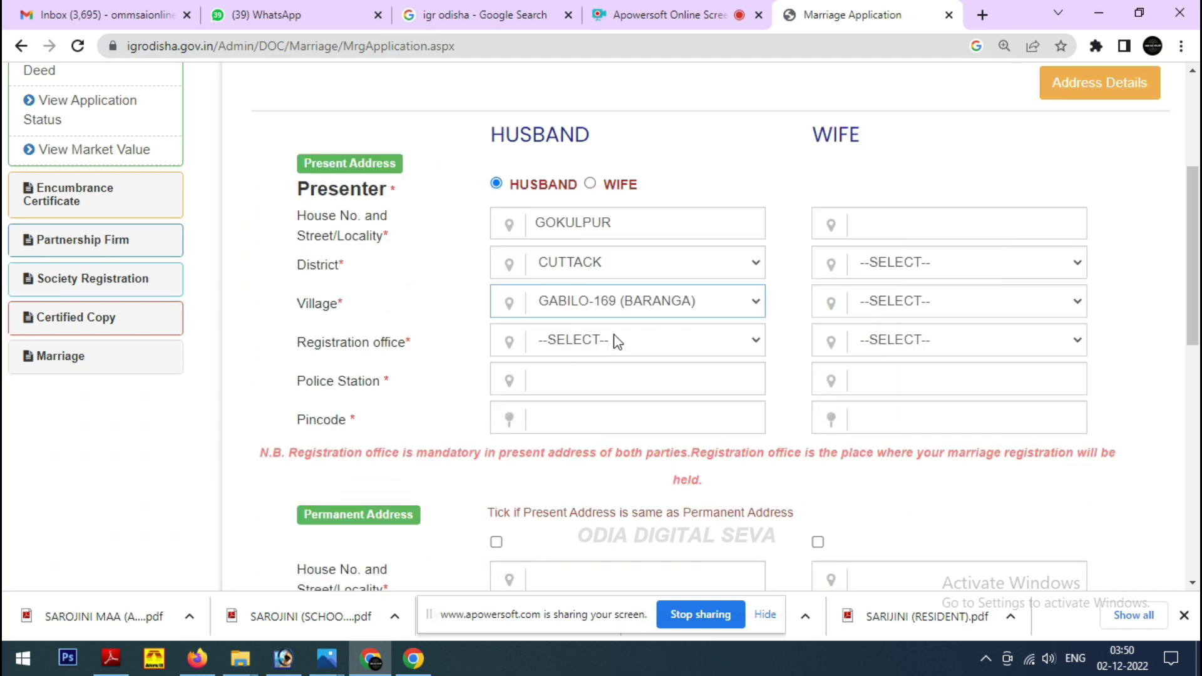
- Select the husband's present-address village from the dropdown
click(624, 302)
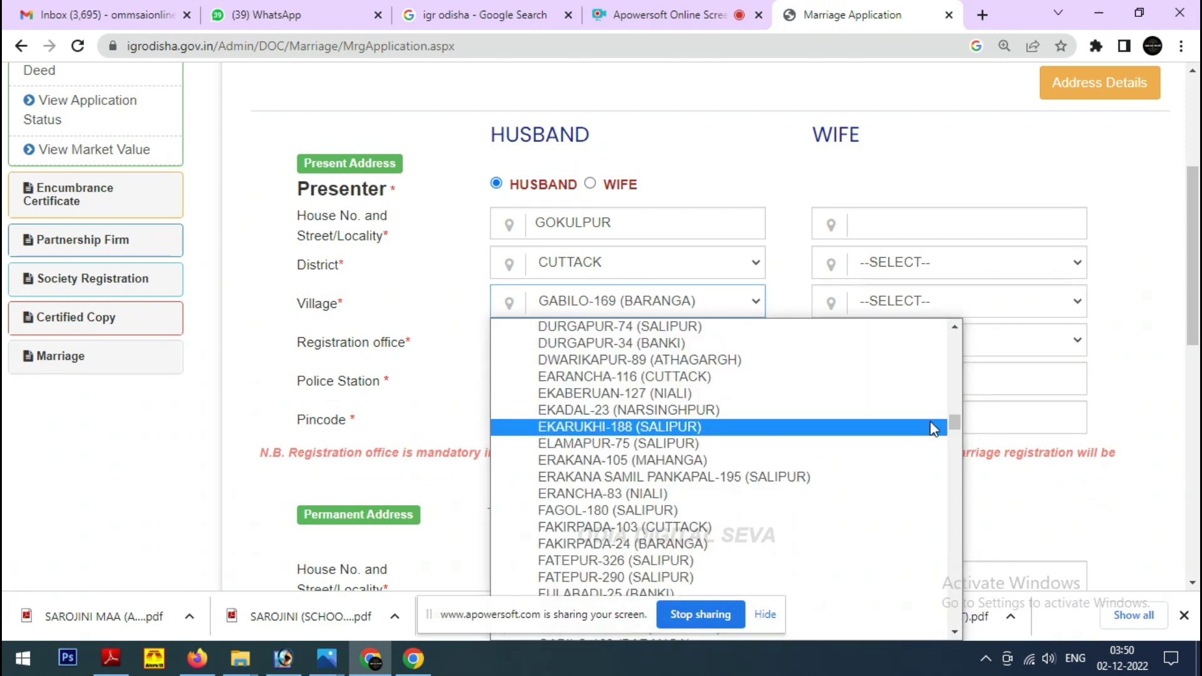
mouse_move(953, 418)
mouse_down()
mouse_move(961, 440)
mouse_move(968, 412)
mouse_move(954, 433)
mouse_up()
key(Down)
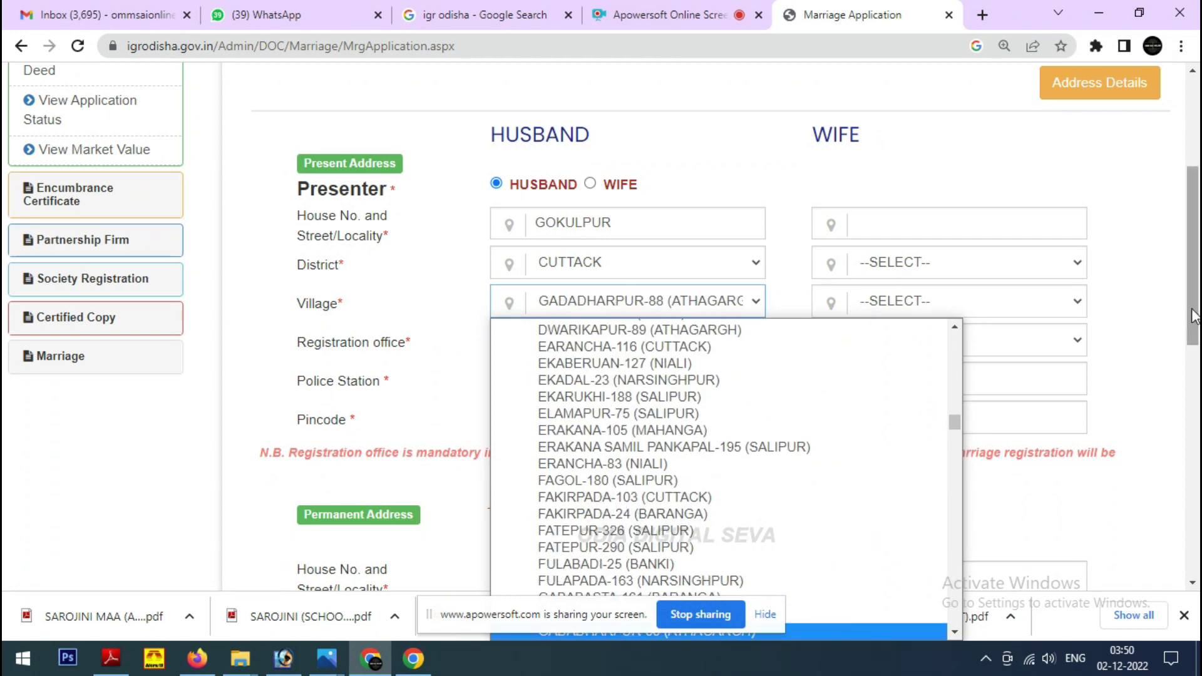
drag(1192, 325, 1197, 395)
click(607, 95)
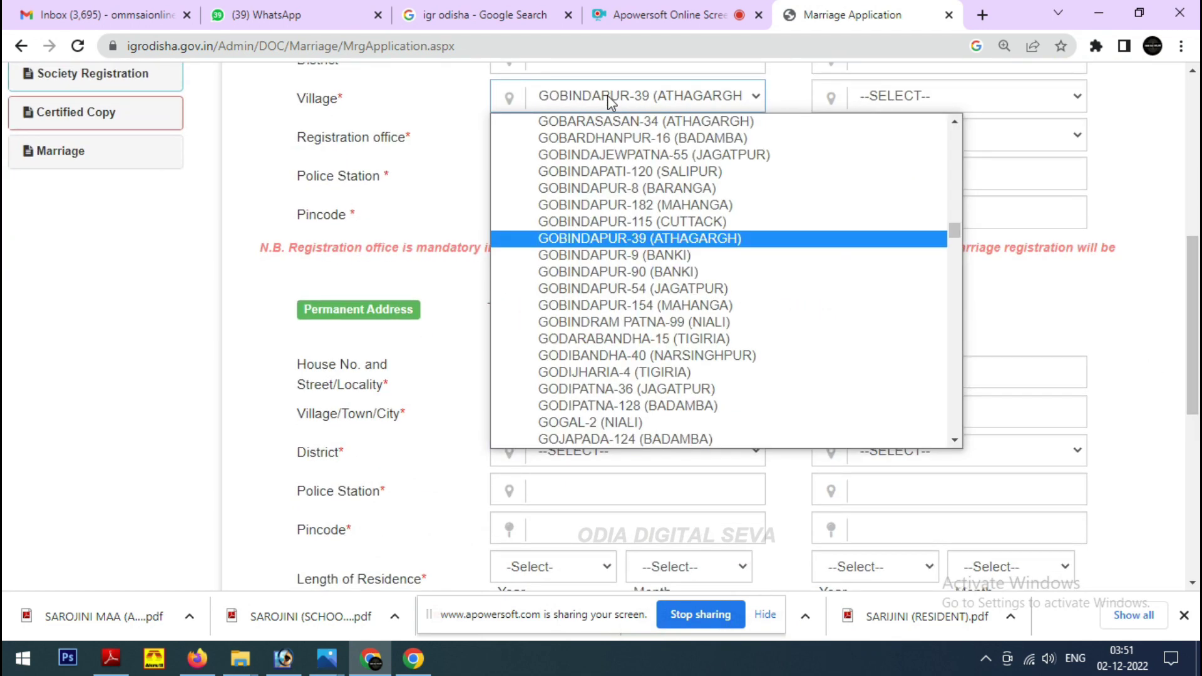
key(Down)
key(Down)
key(Down)
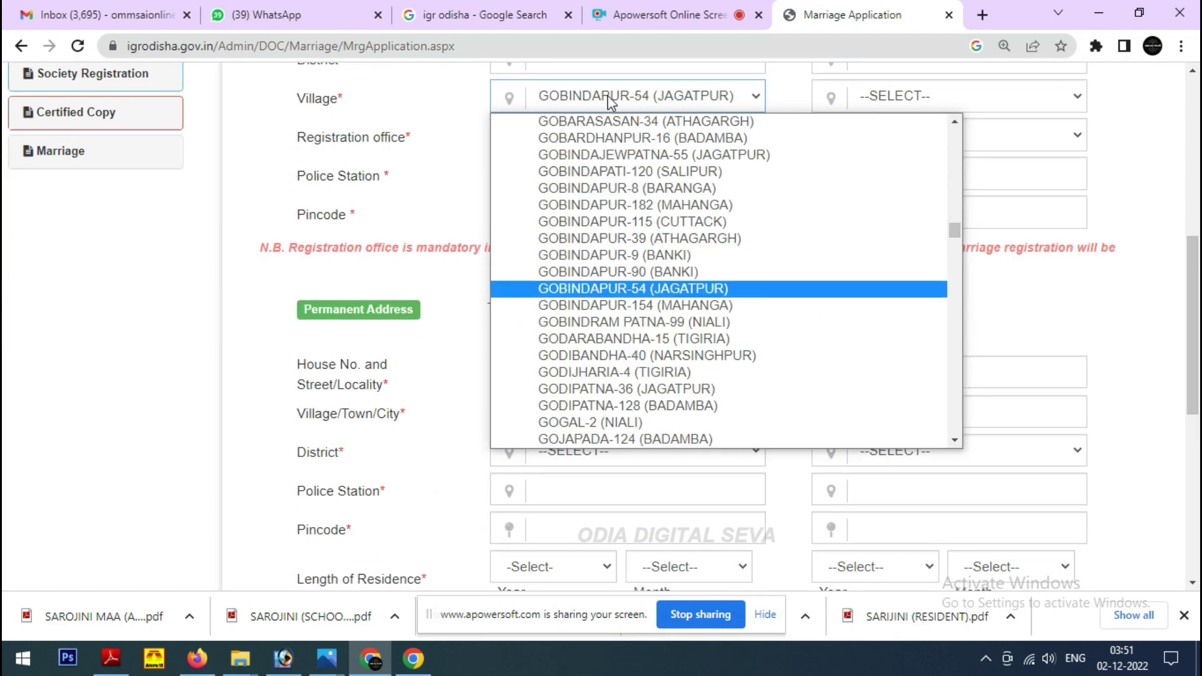
key(Return)
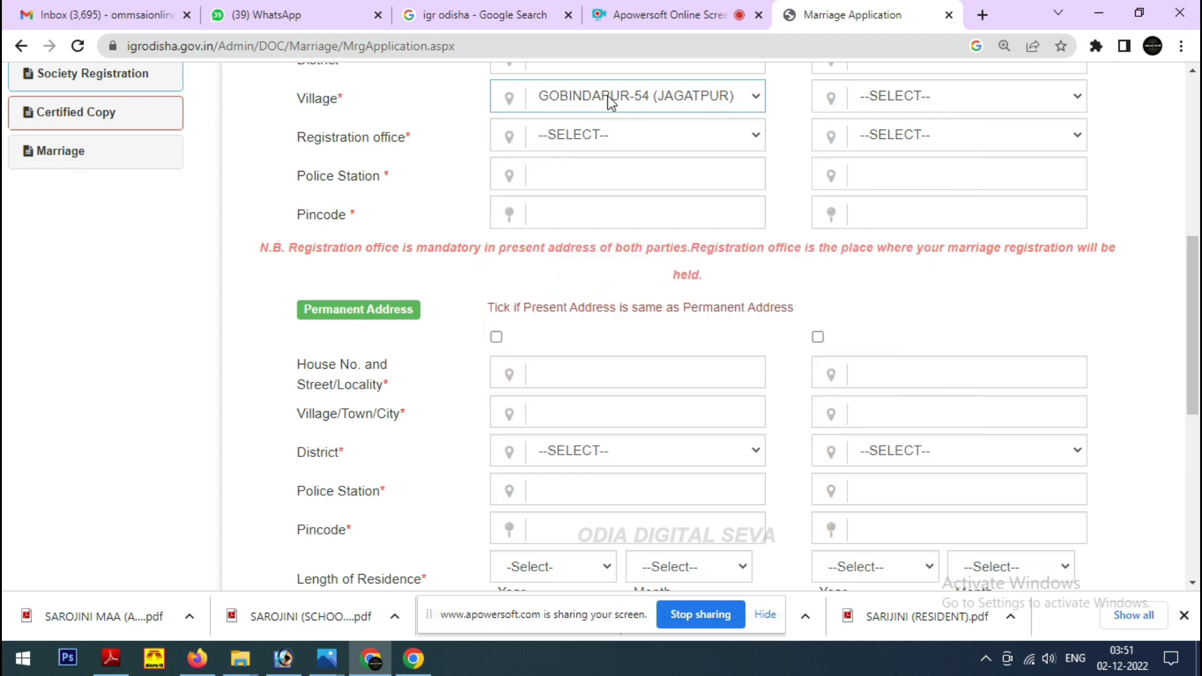
- Set the husband's registration office to JAGATPUR and police station to TASNGI
click(612, 143)
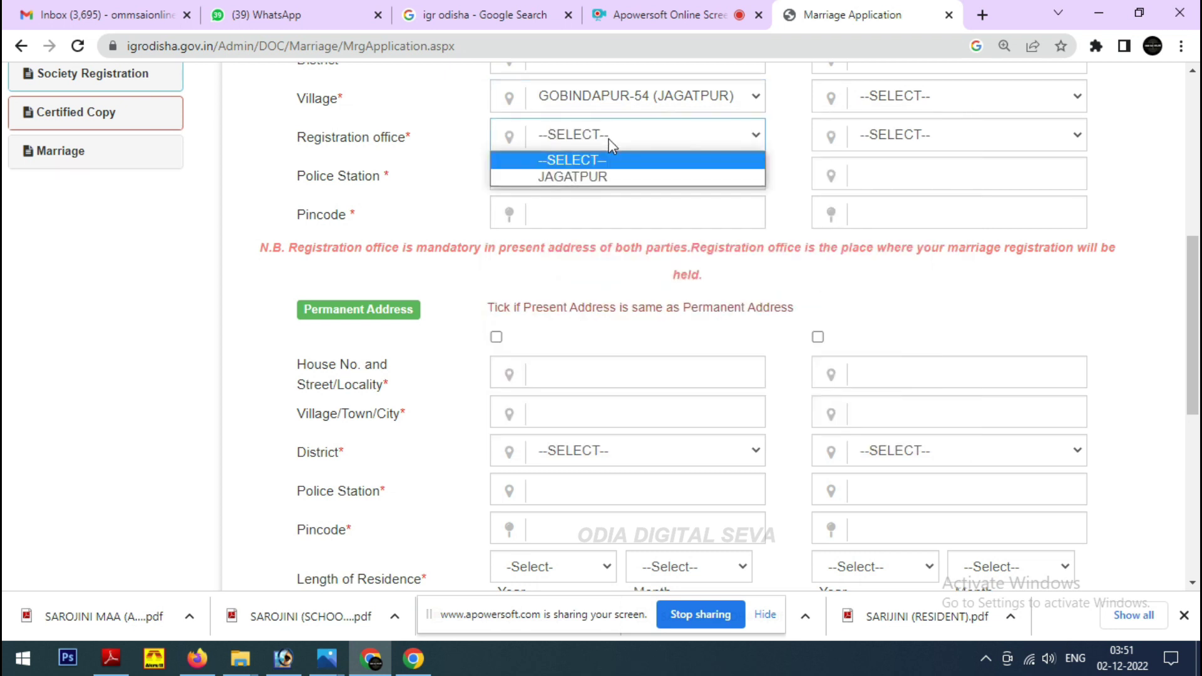
click(587, 175)
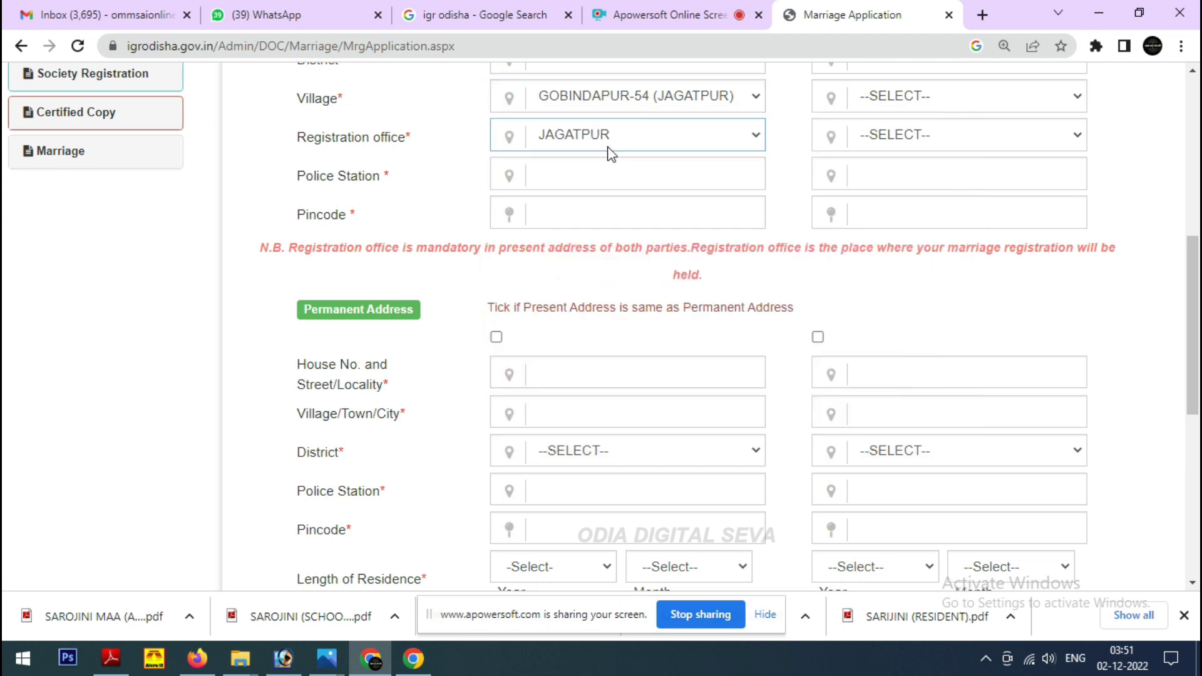
click(574, 168)
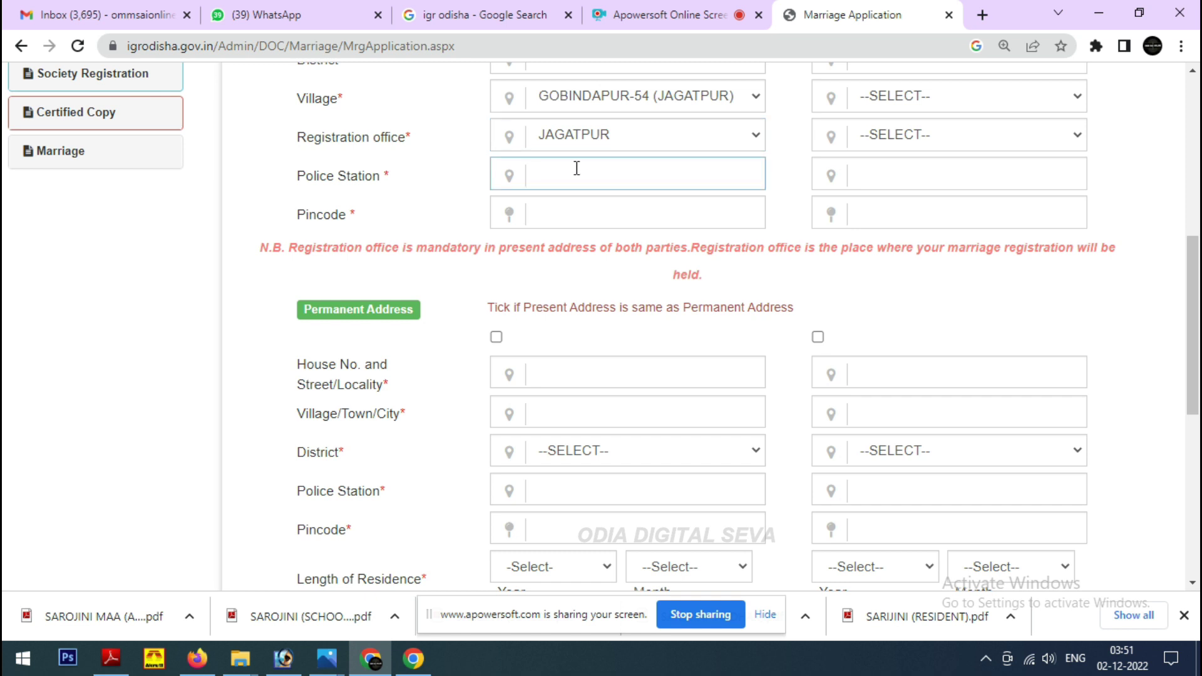
text(TASNGI)
key(Tab)
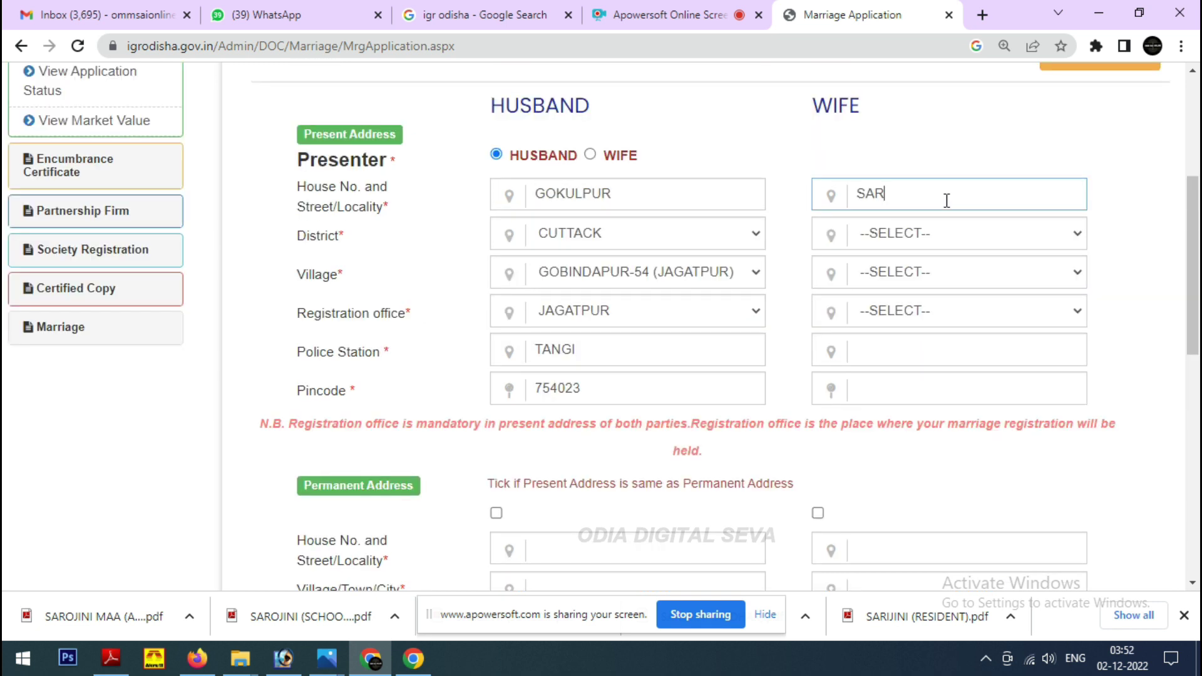
- Enter the wife's name, set her district to CUTTACK and choose her village
key(Tab)
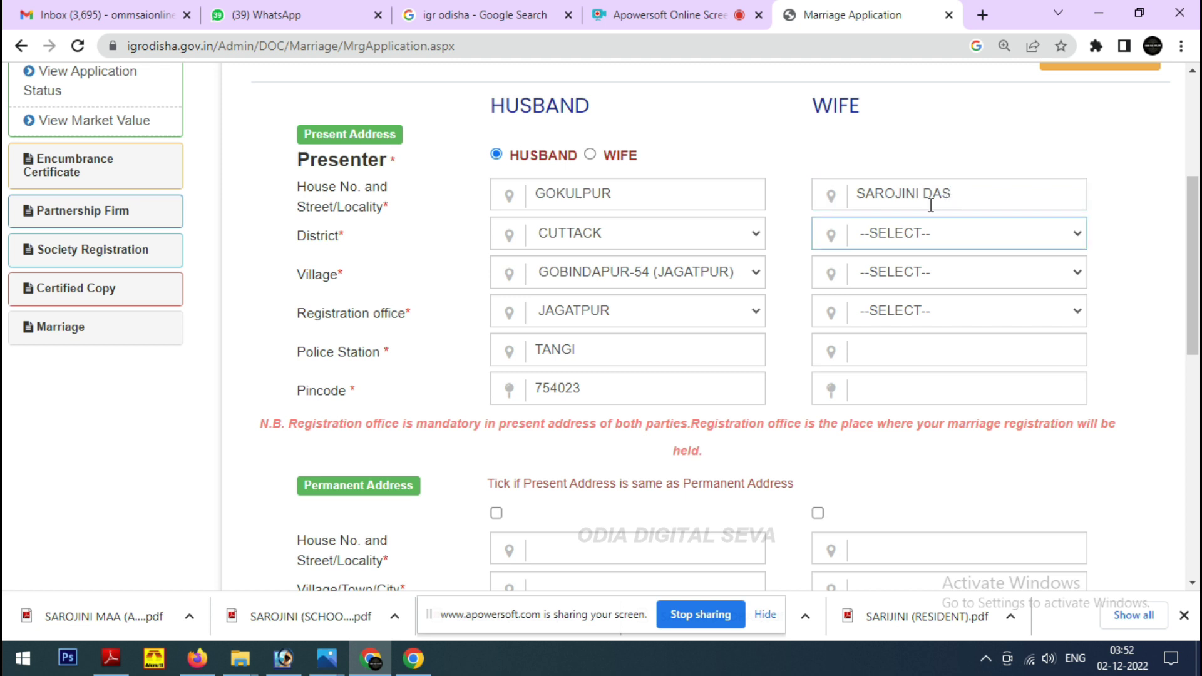
click(915, 237)
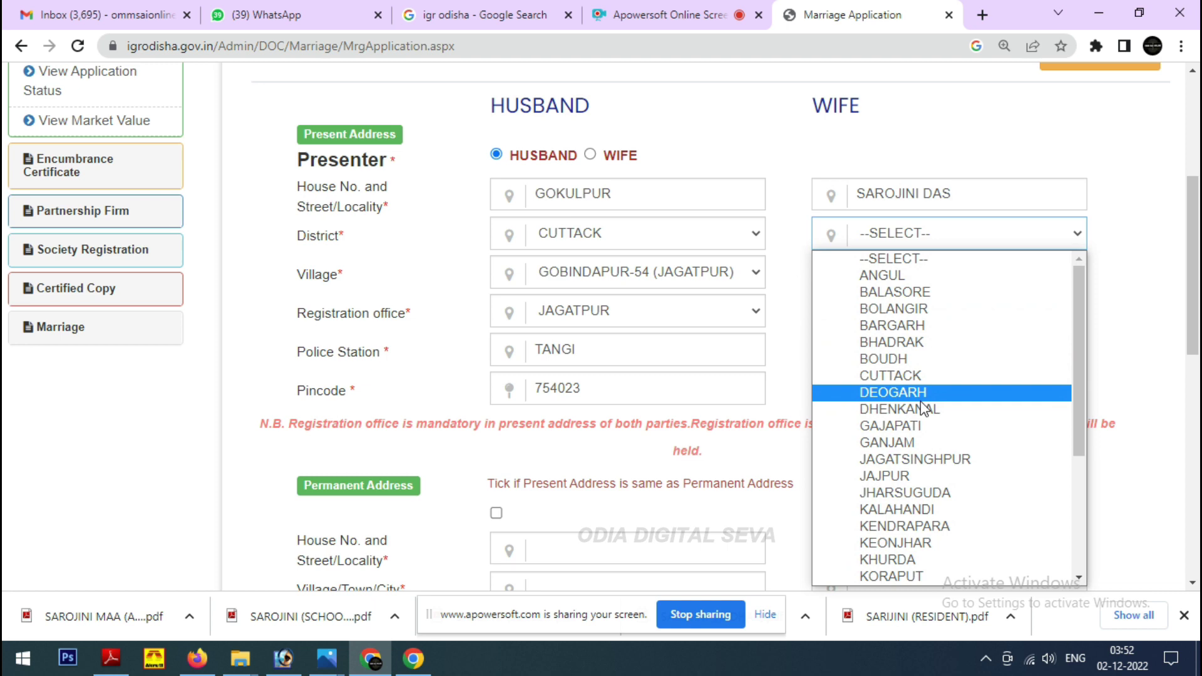
click(947, 377)
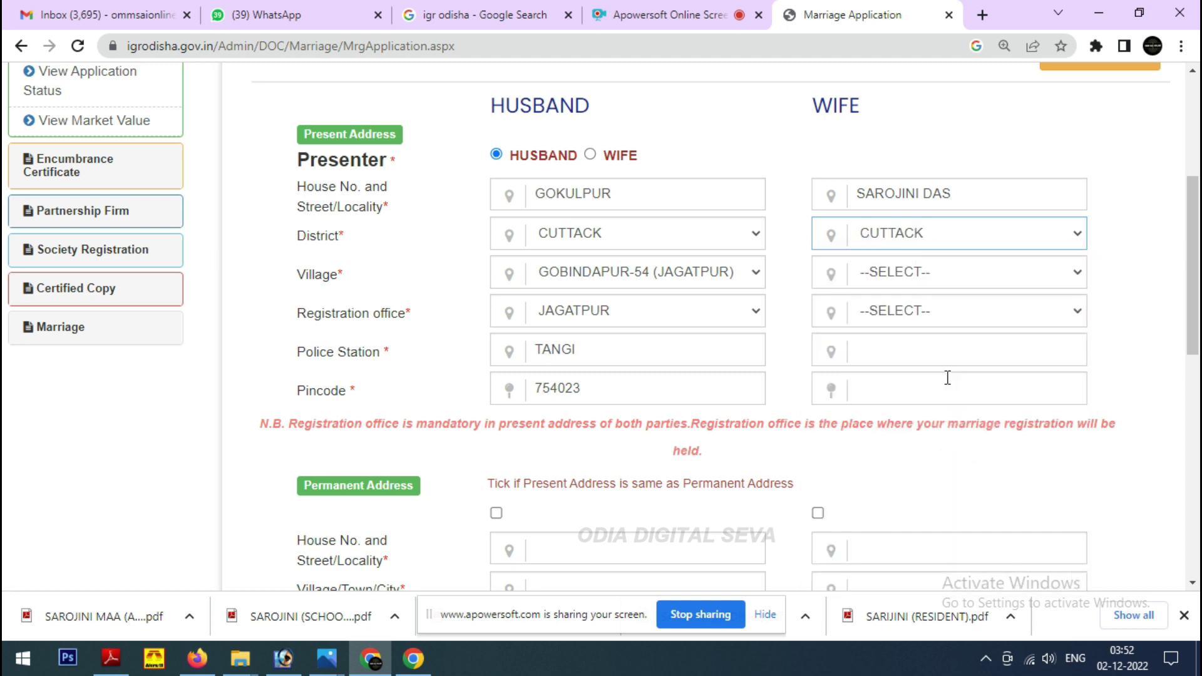
scroll(946, 378, down, 2)
click(1001, 126)
text(jari)
key(Return)
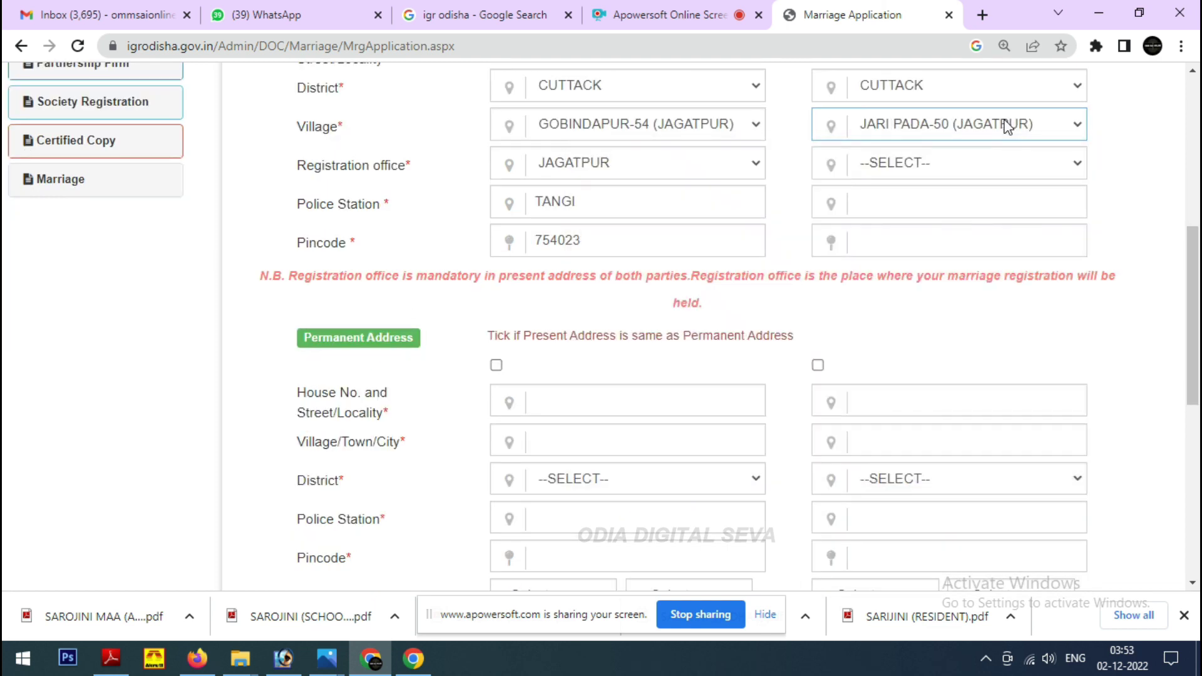
- Set the wife's registration office to JAGATPUR, police station TANGI, and her pincode
click(945, 163)
click(944, 199)
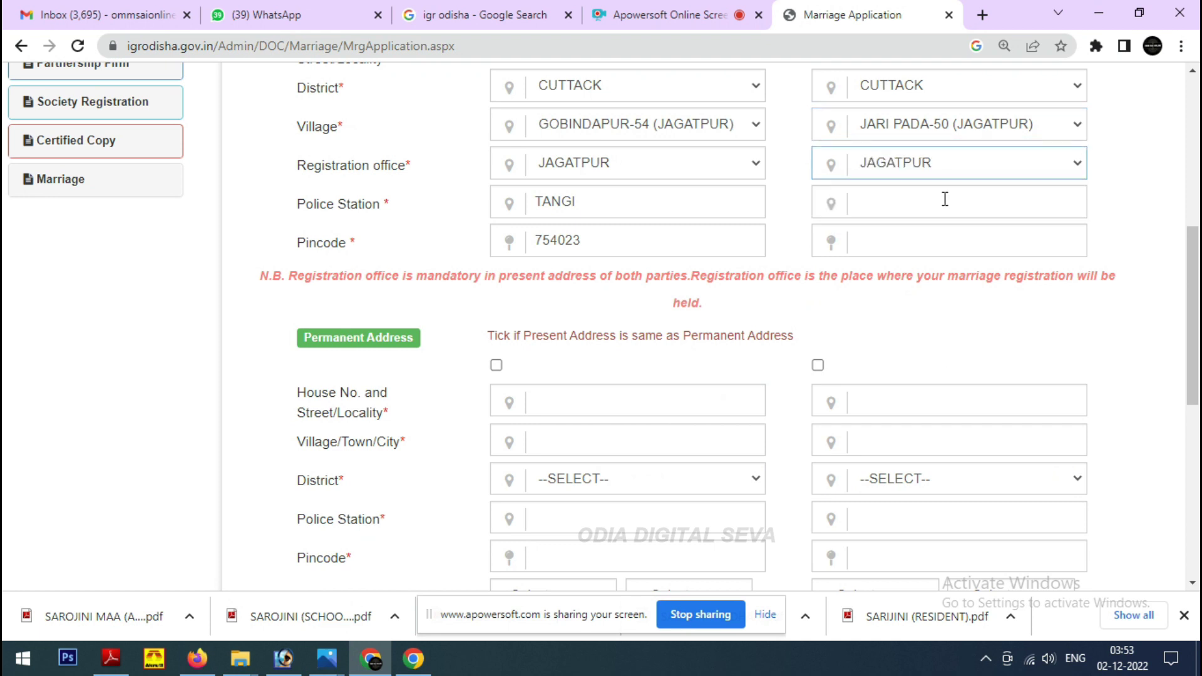
click(887, 197)
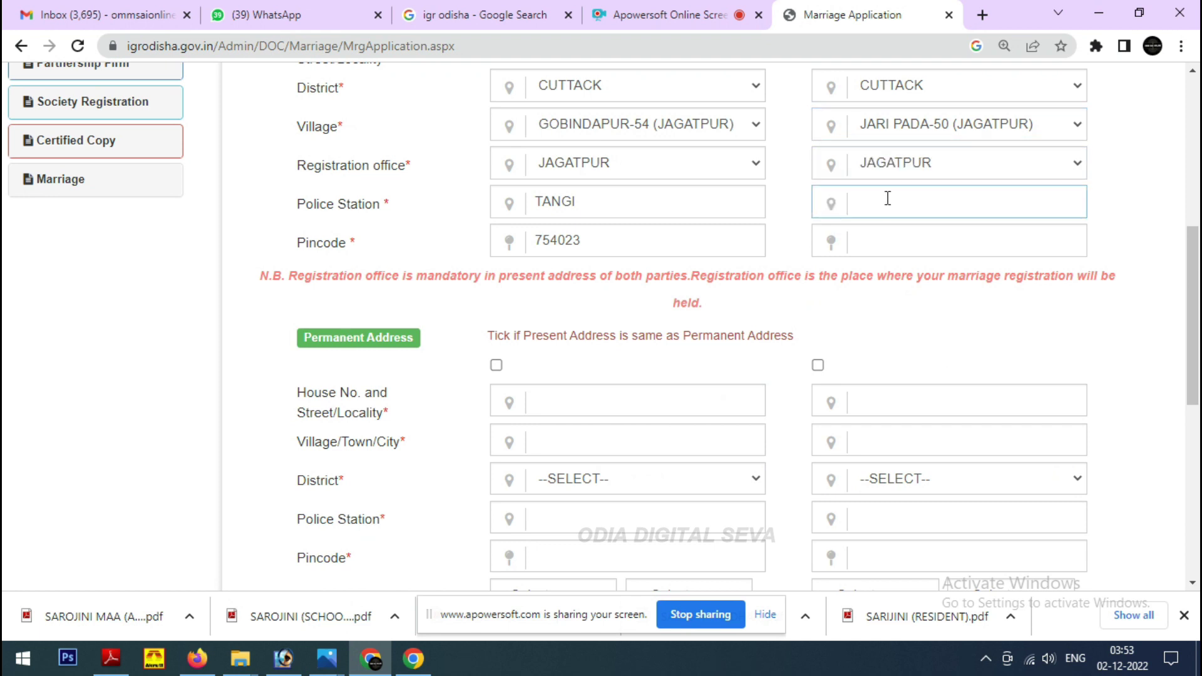
text(TANGI)
key(Tab)
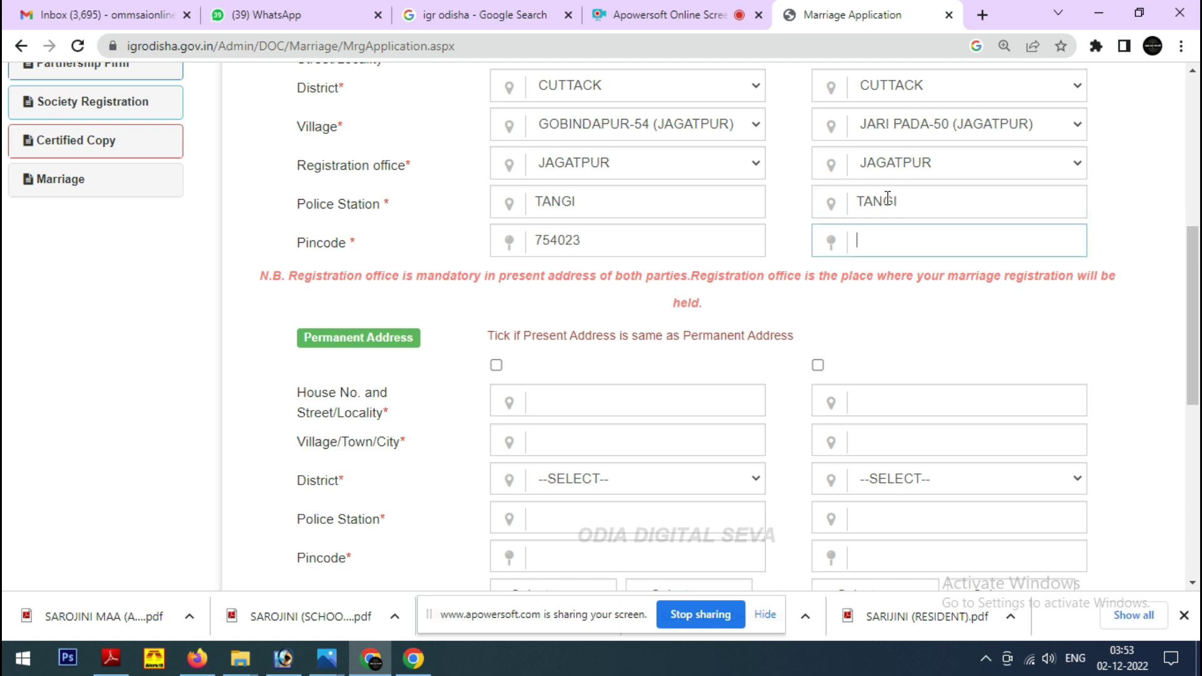
text(7540)
key(BackSpace)
text(201)
key(Tab)
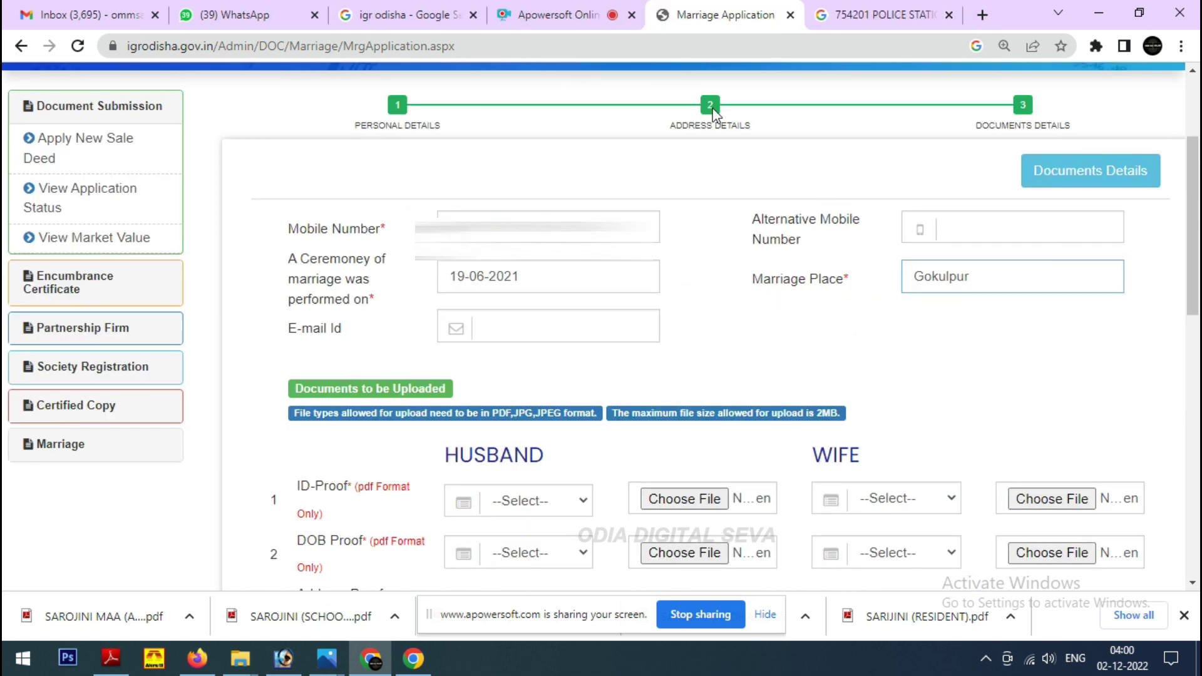
- Attach the husband's Aadhaar Card and resident certificate PDFs from the MARRIAGE CERTIFICATE folder
scroll(926, 206, down, 1)
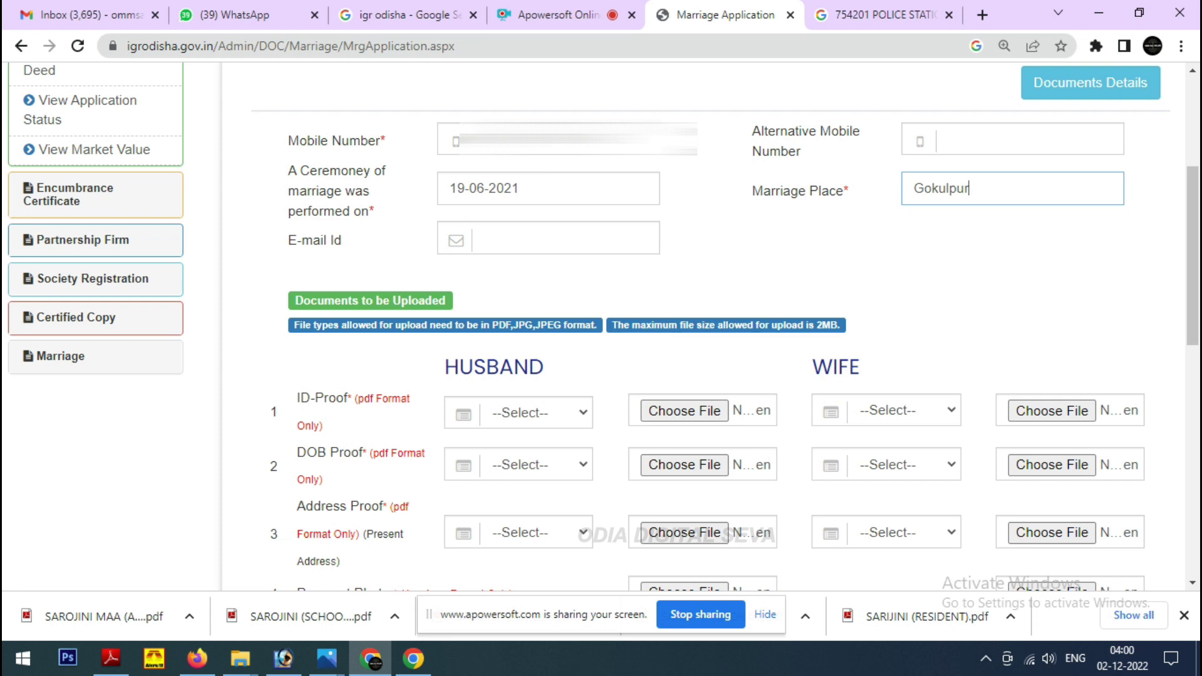
scroll(539, 328, down, 1)
click(539, 326)
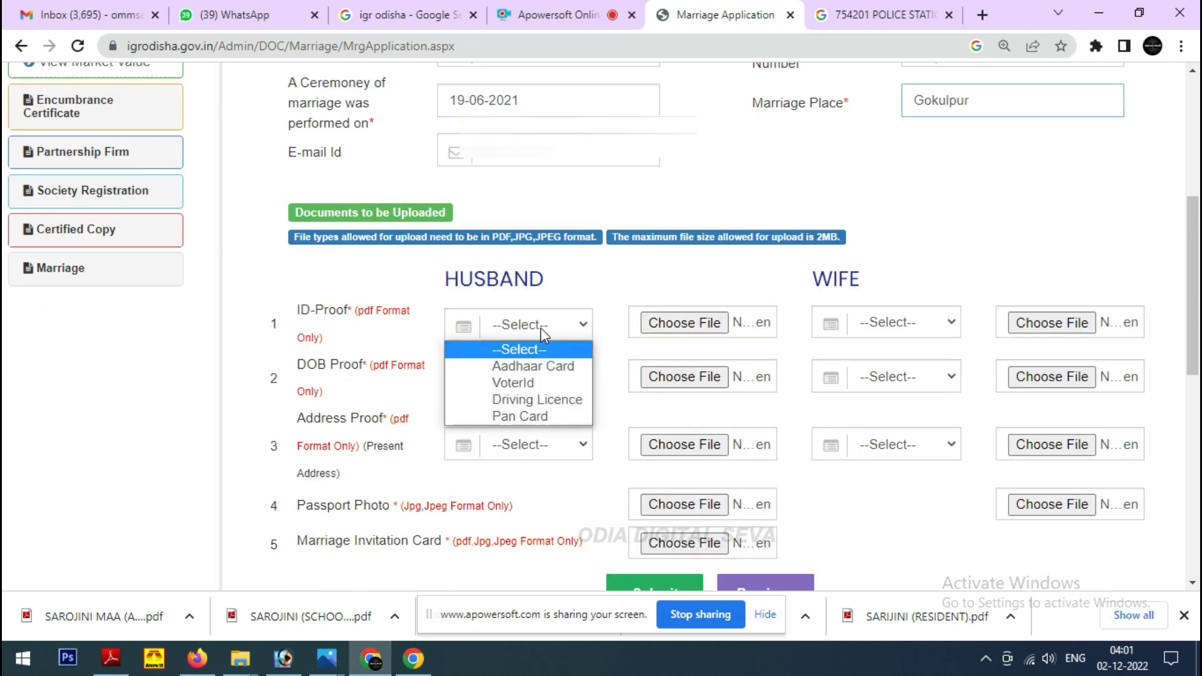
click(531, 366)
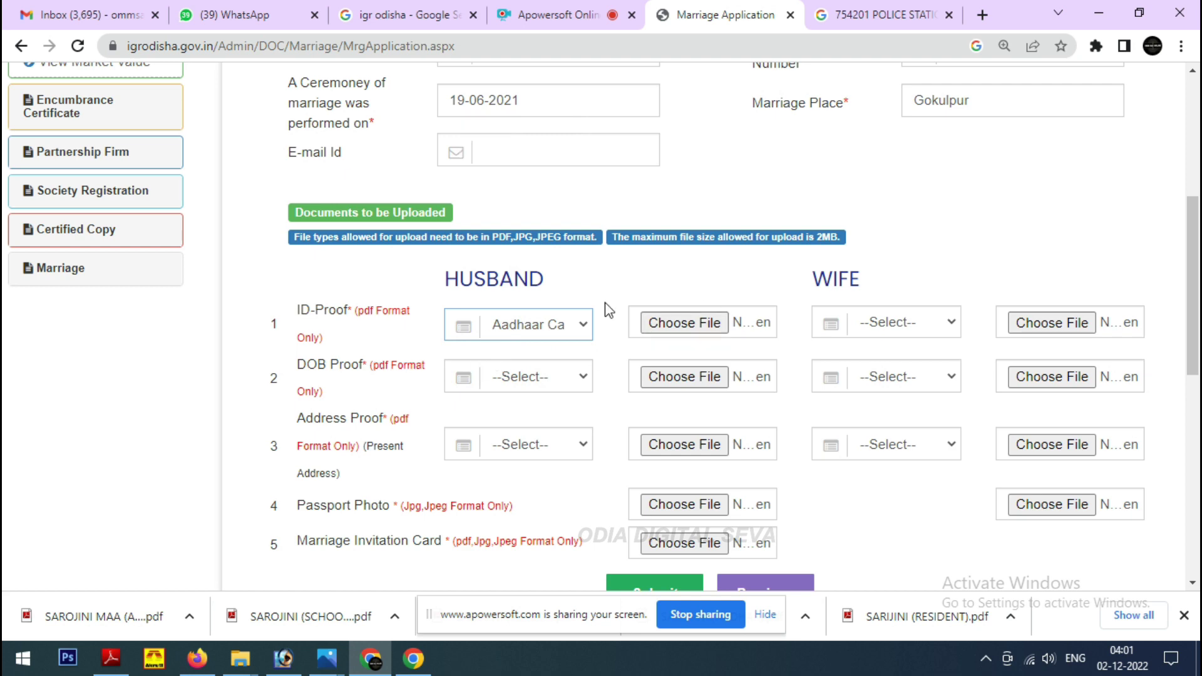
click(645, 323)
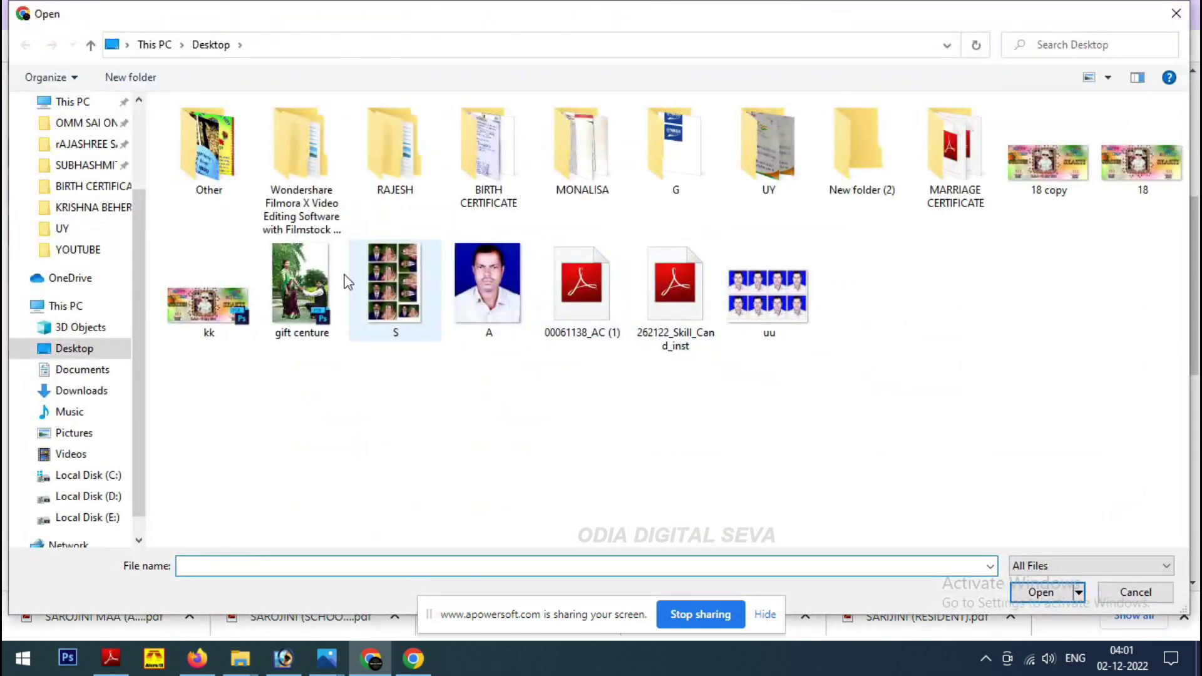
double_click(952, 162)
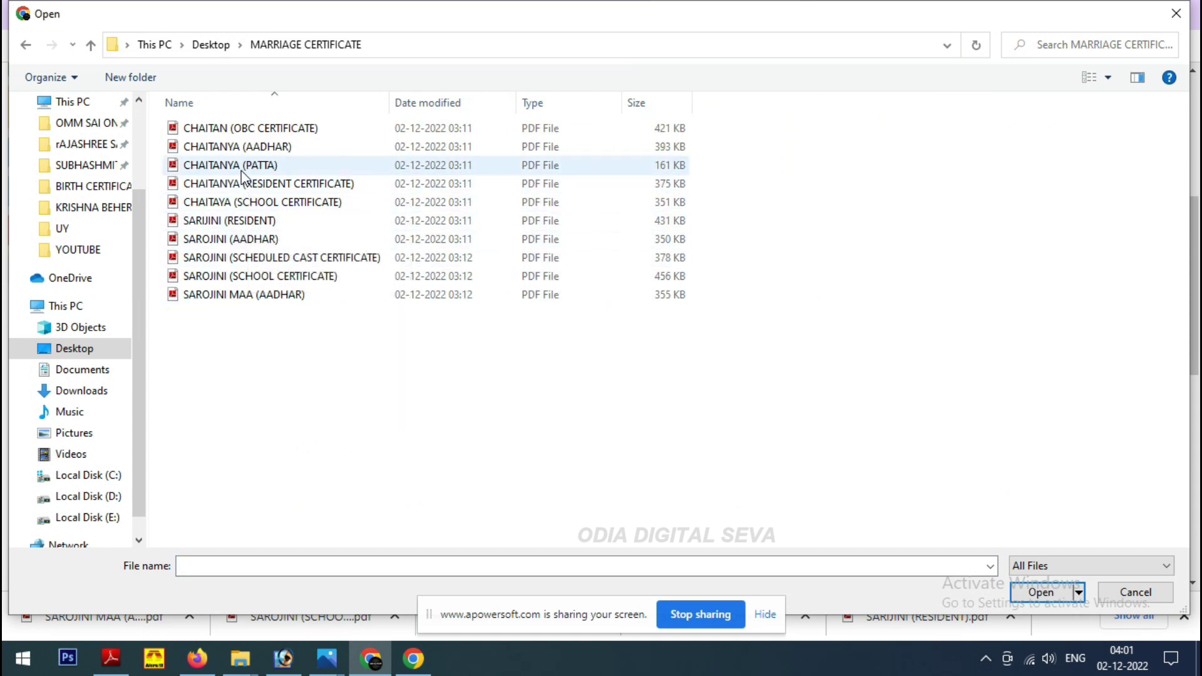
double_click(253, 148)
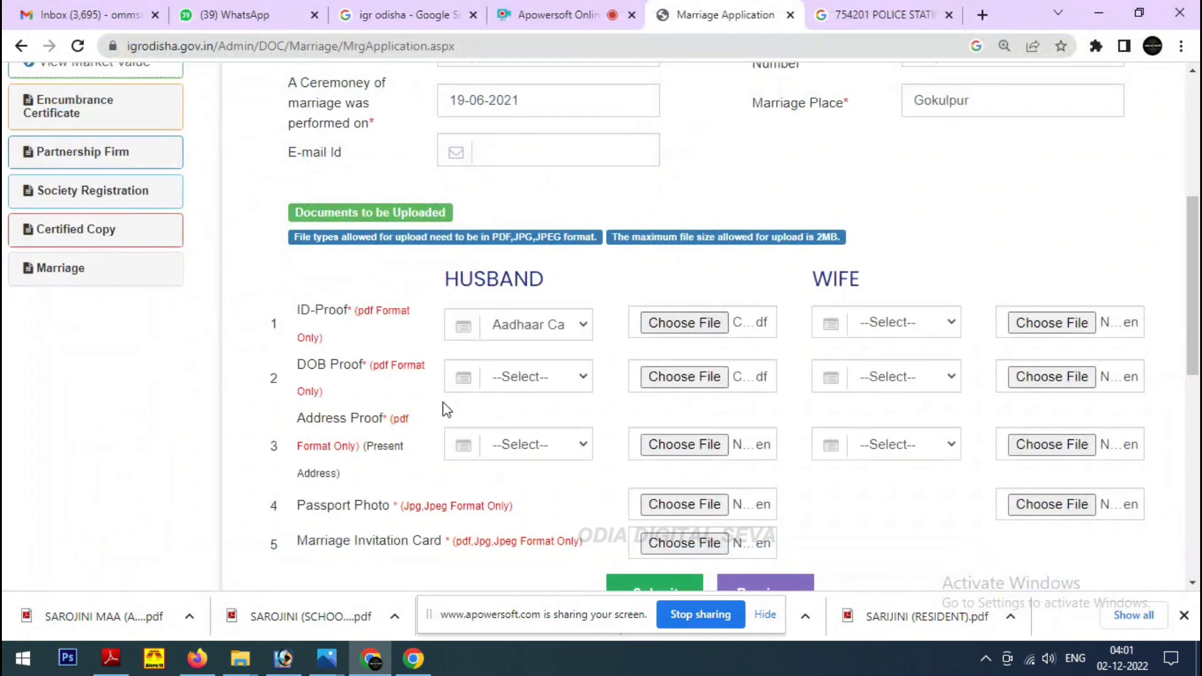
click(685, 447)
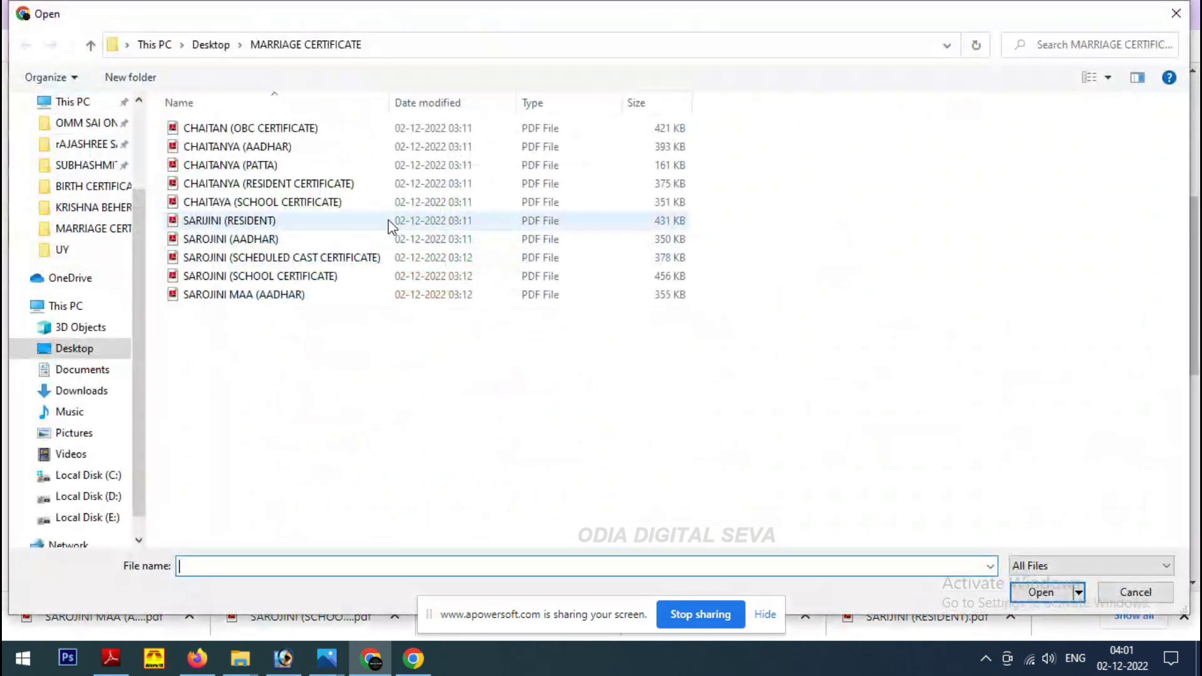
double_click(275, 184)
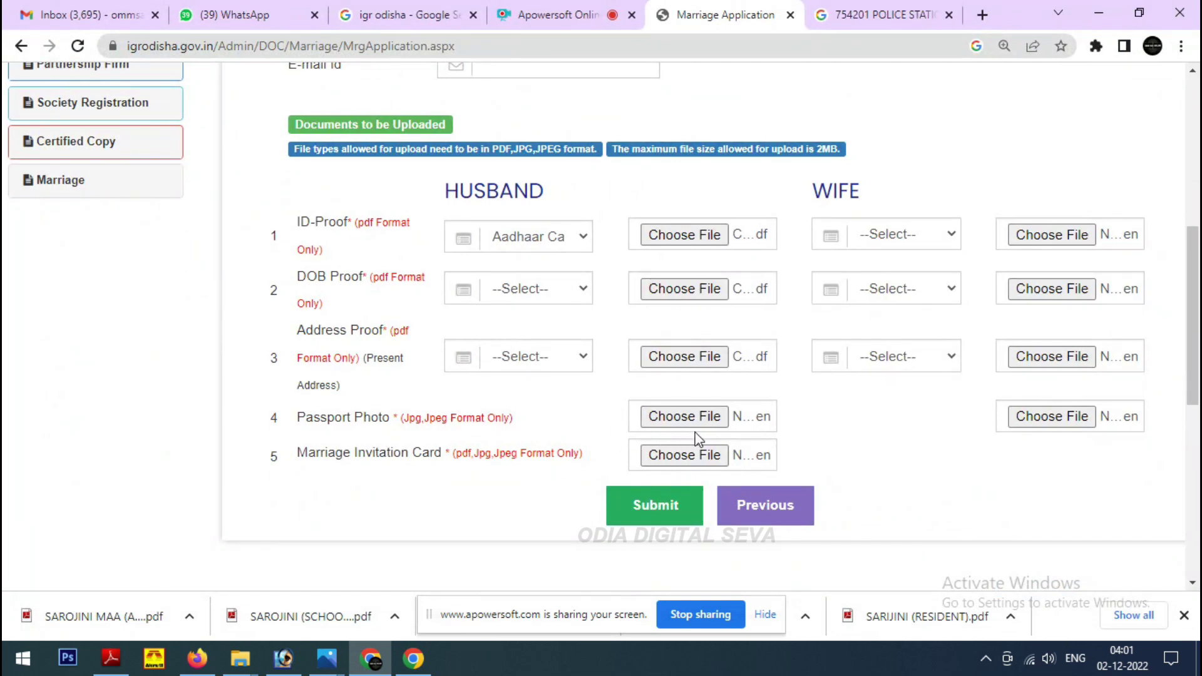
- Set the husband's date-of-birth proof type to Matric Certificate
scroll(745, 407, up, 3)
scroll(725, 412, up, 3)
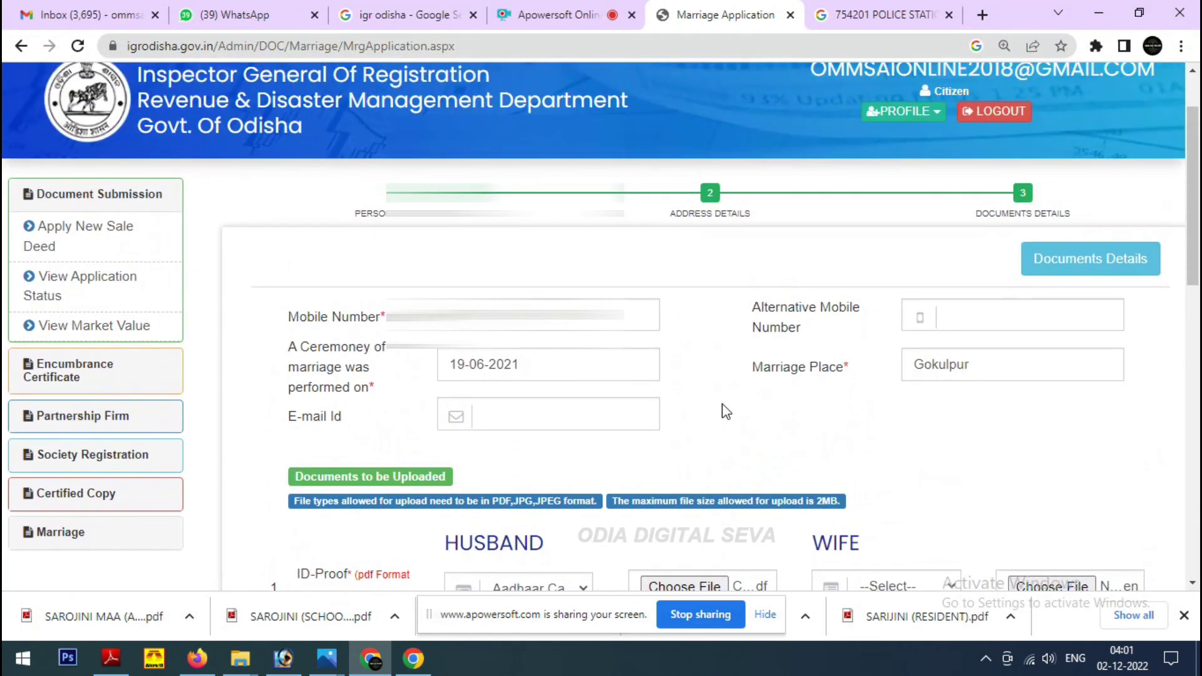
scroll(694, 347, down, 5)
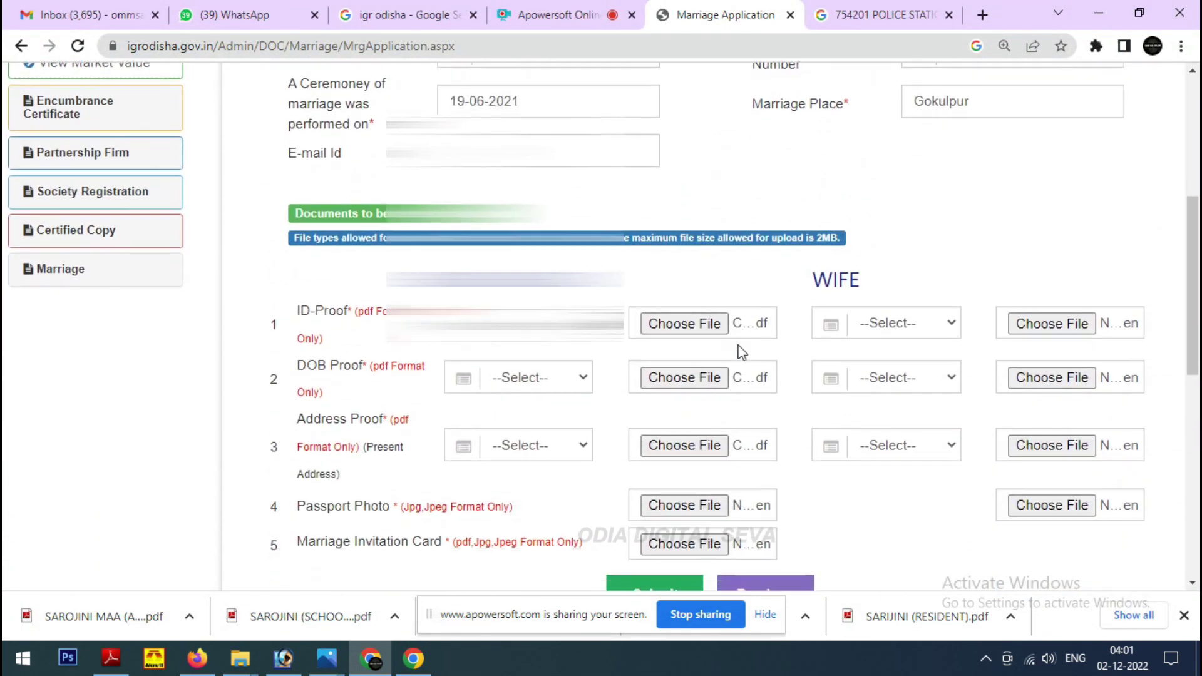
scroll(676, 375, down, 2)
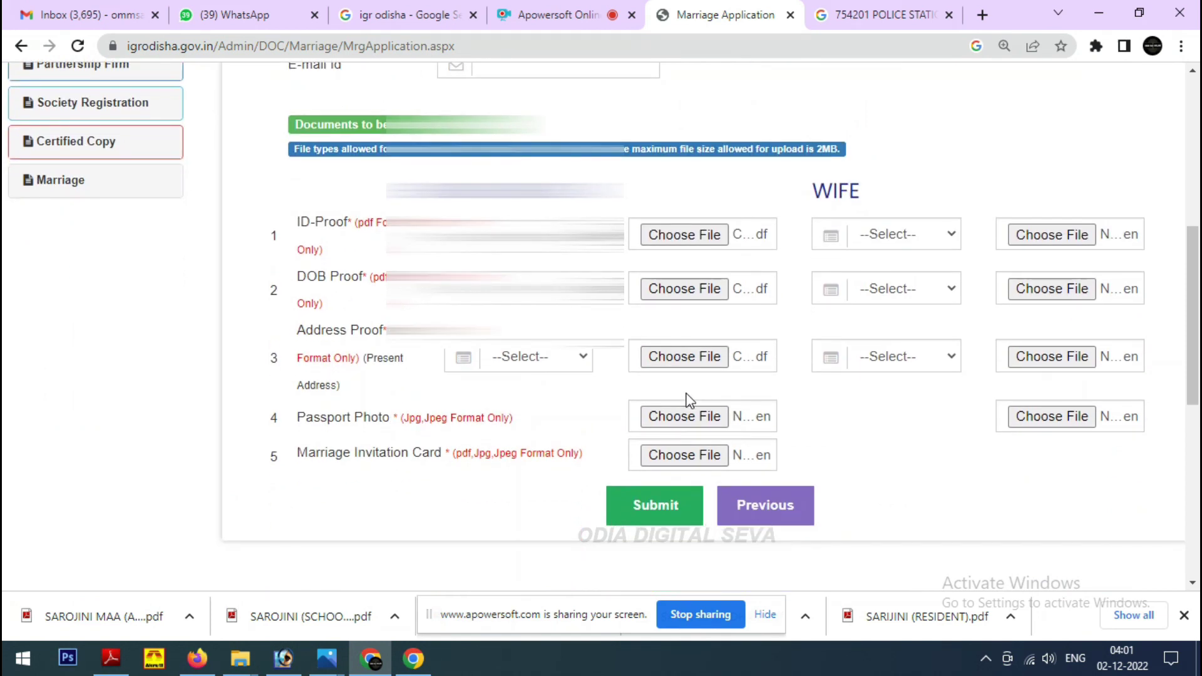
click(668, 423)
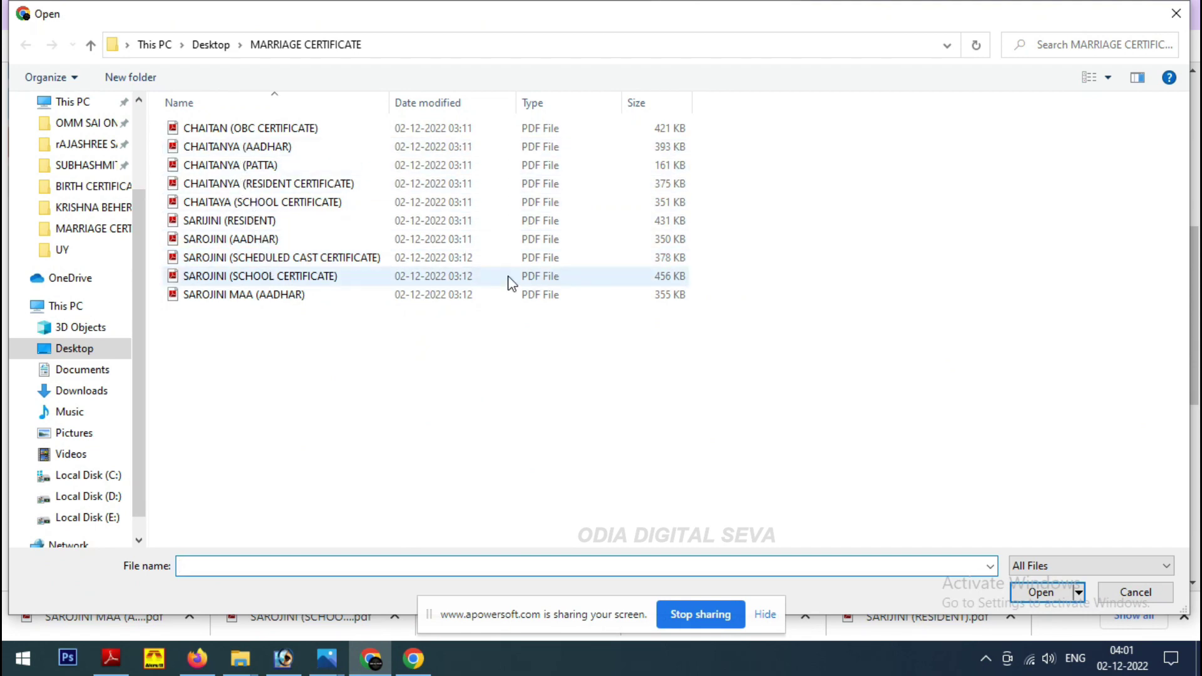
click(1125, 595)
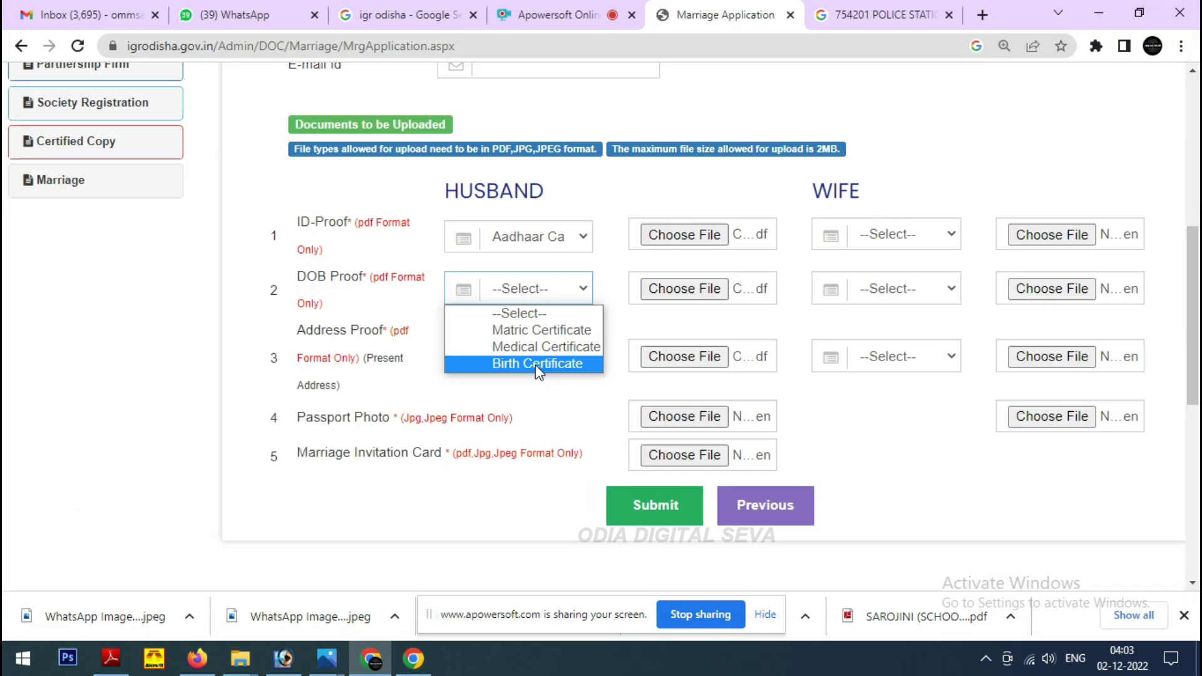
click(537, 363)
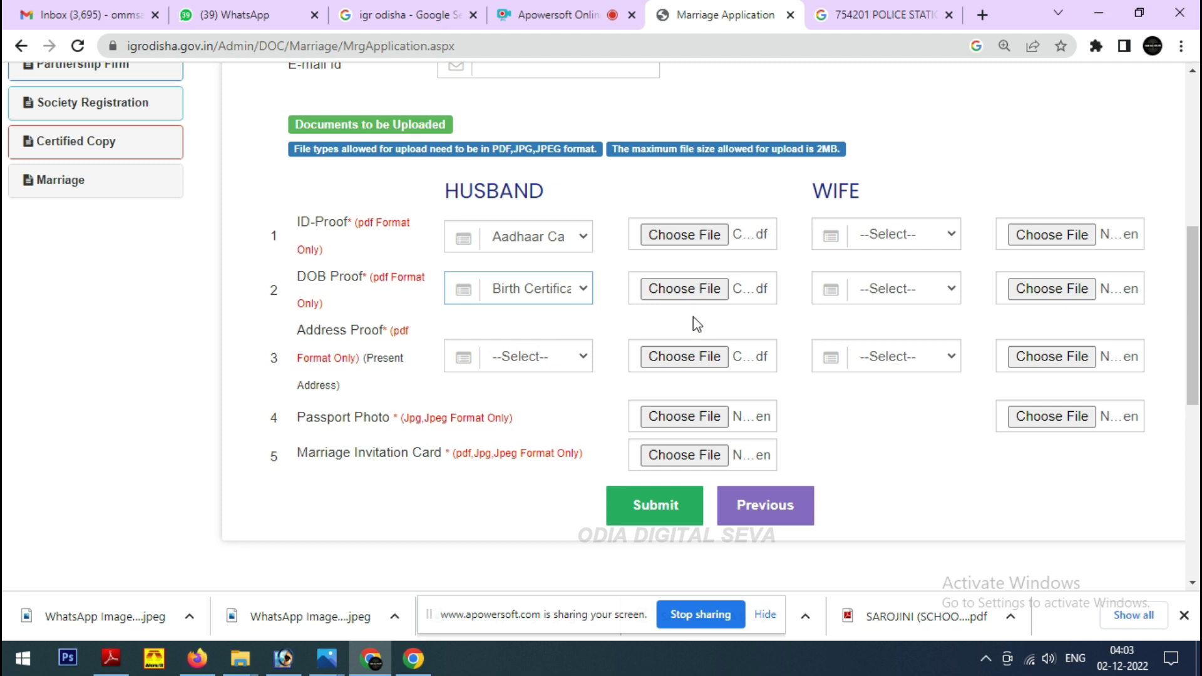
click(542, 293)
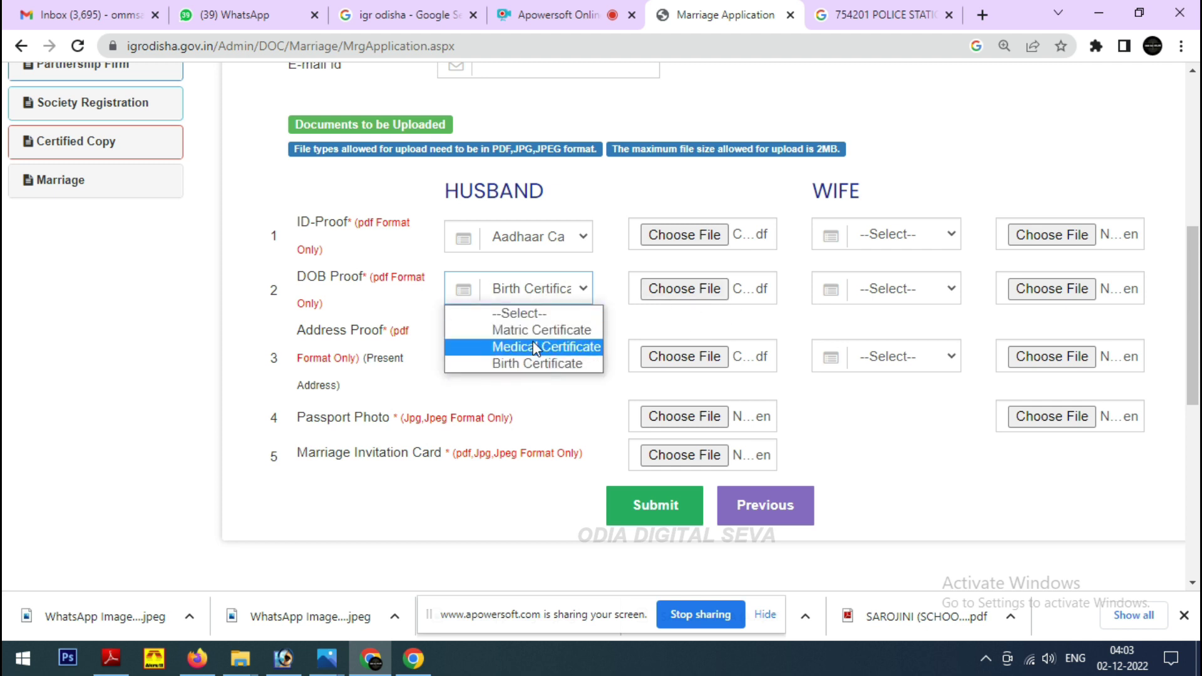
click(429, 301)
click(486, 289)
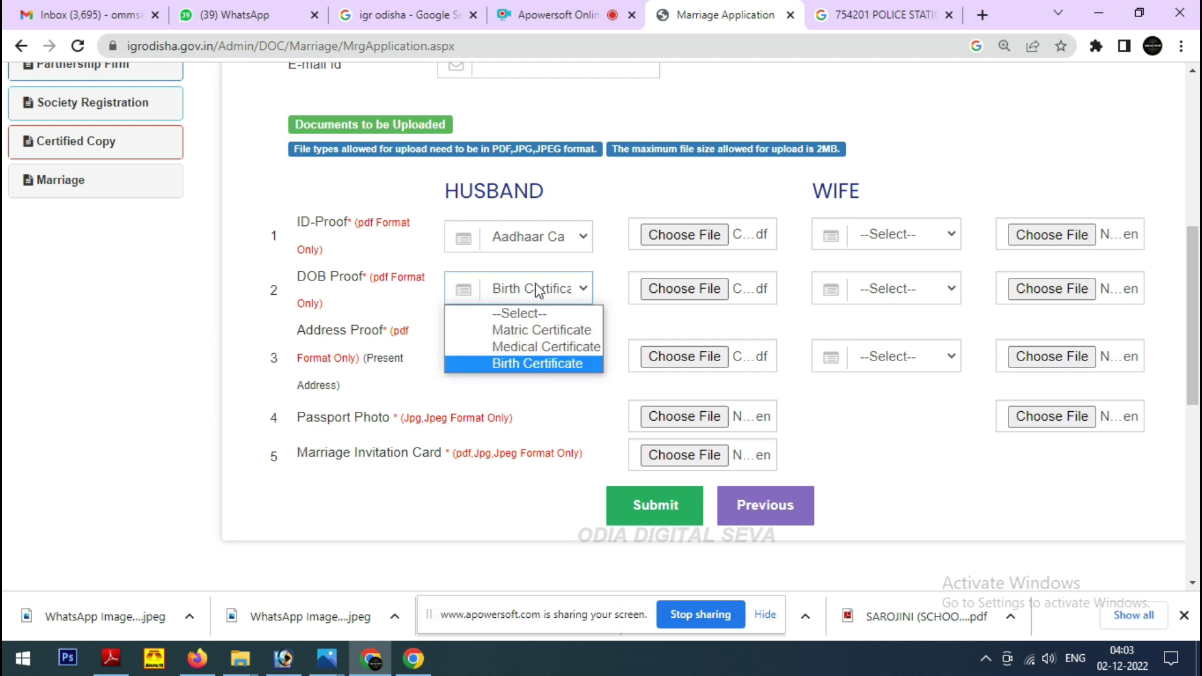
click(542, 365)
click(552, 300)
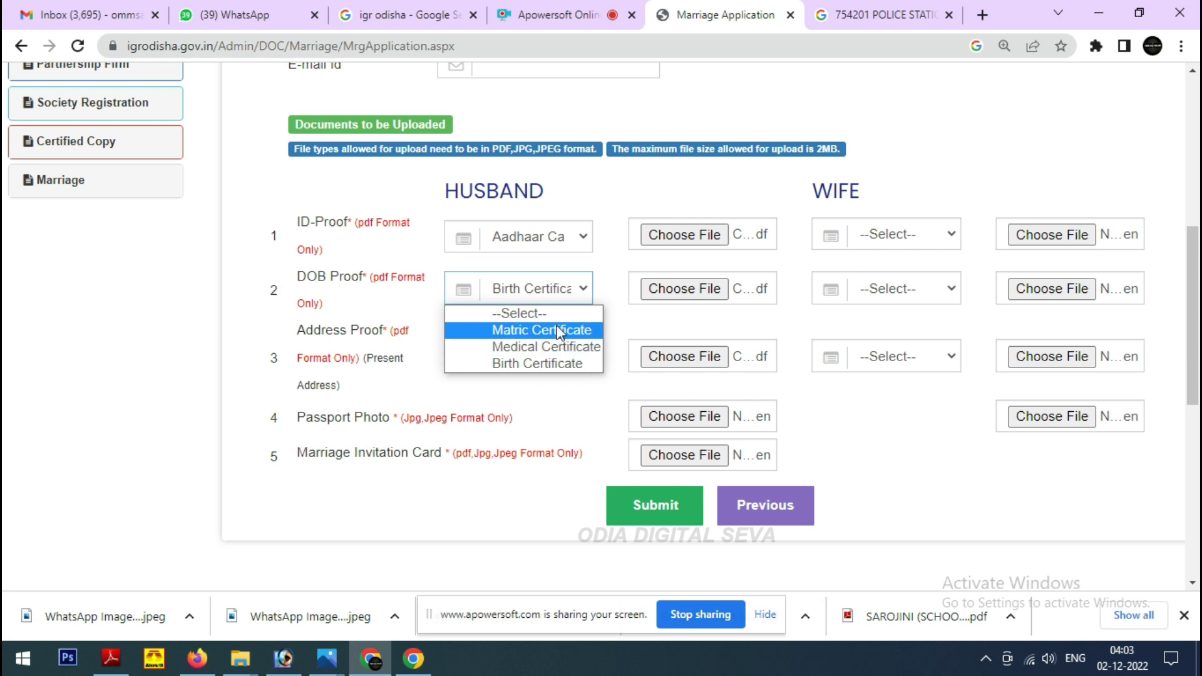
click(543, 332)
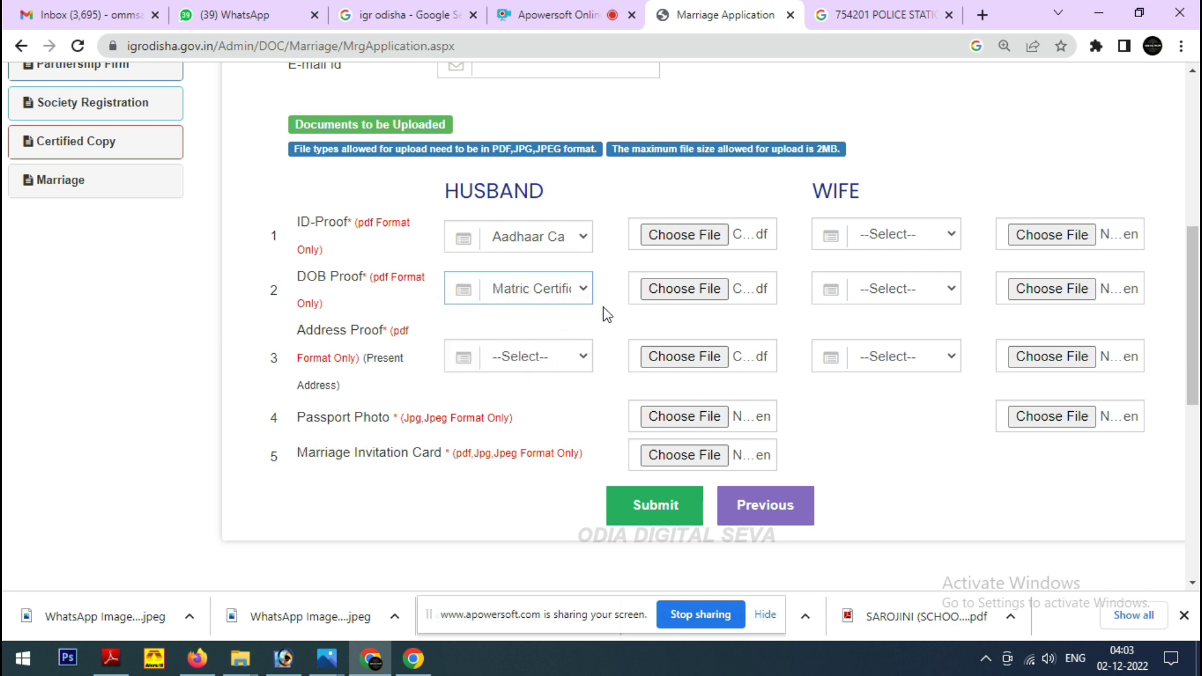
- Upload the Residence Certificate address proof and the couple's passport photo
click(536, 357)
click(554, 398)
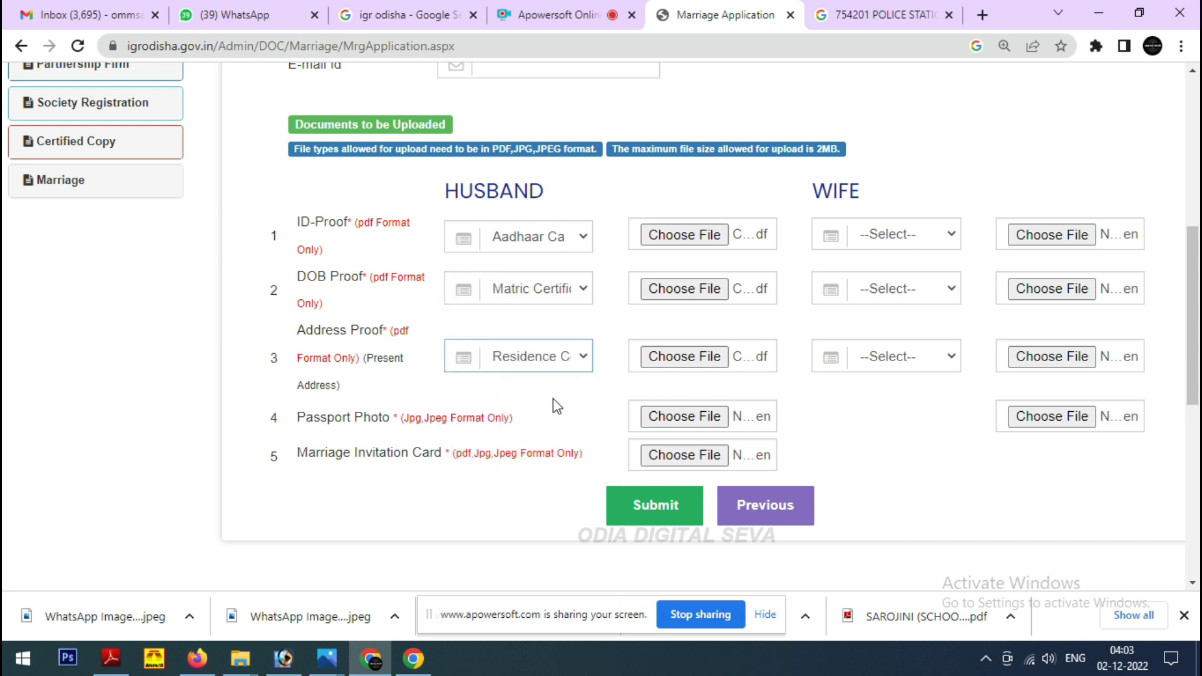
click(705, 358)
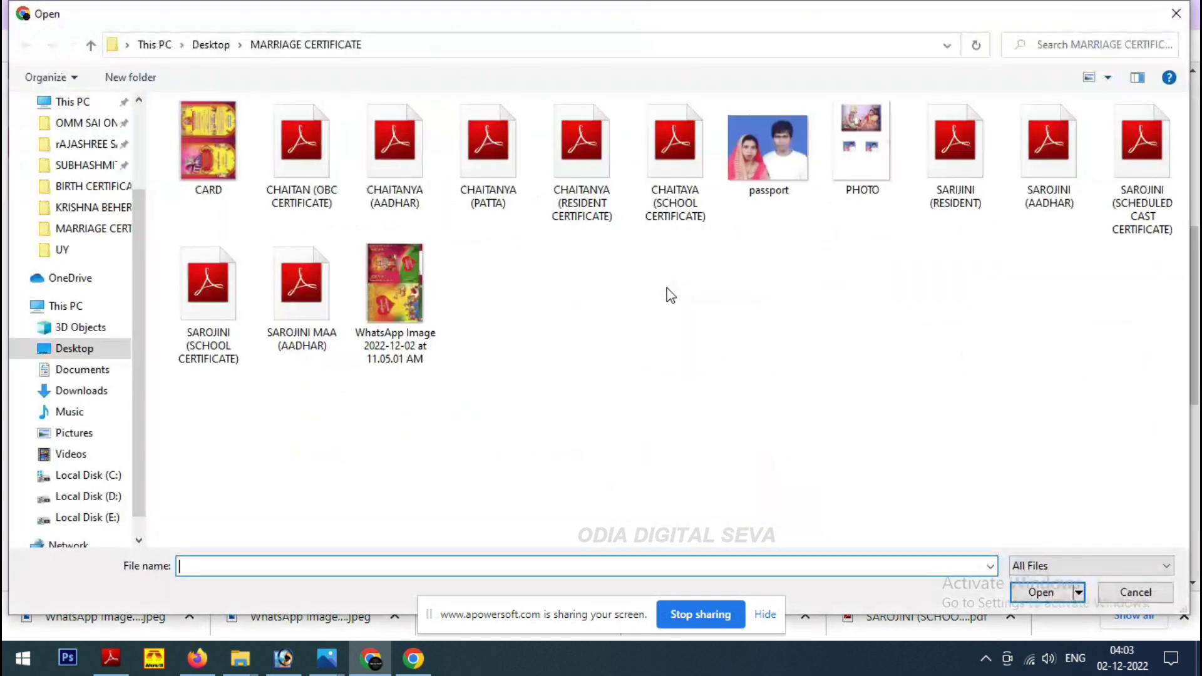
double_click(605, 157)
scroll(644, 369, down, 2)
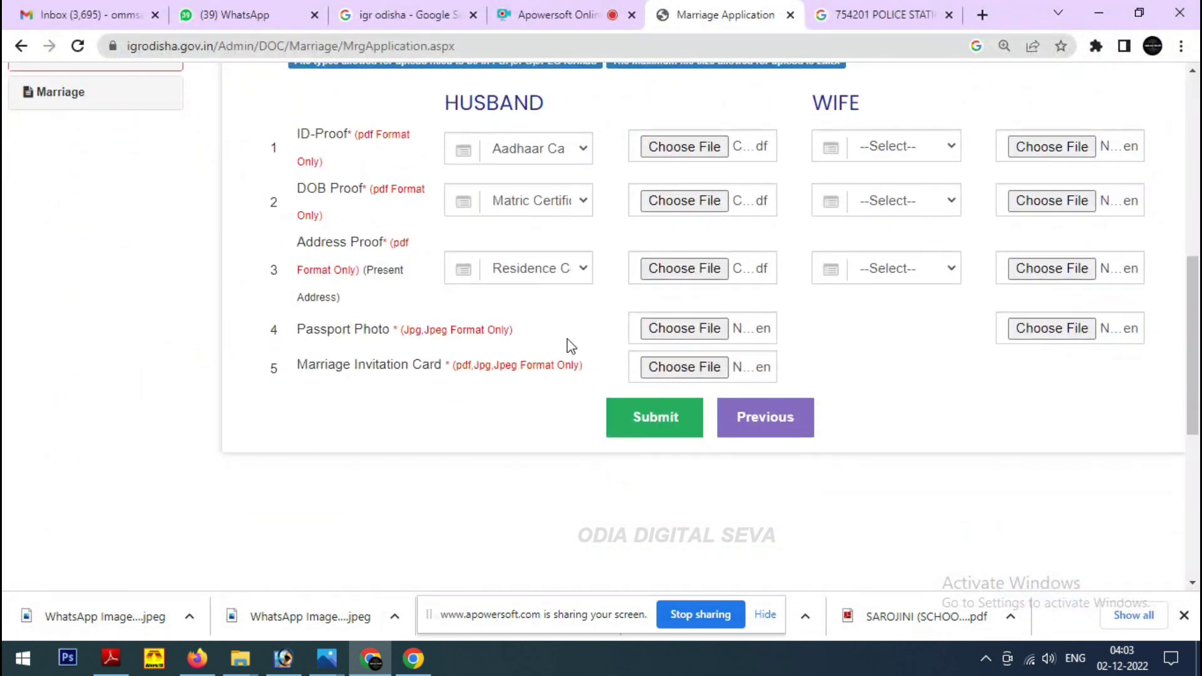
click(696, 327)
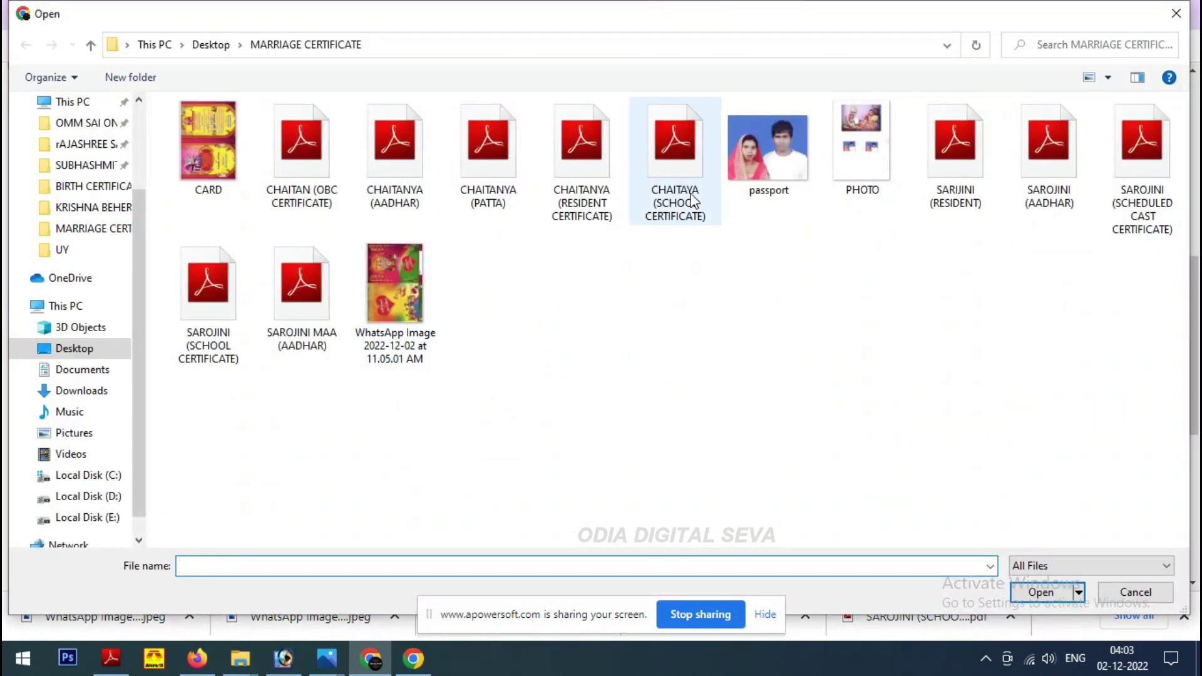
double_click(768, 148)
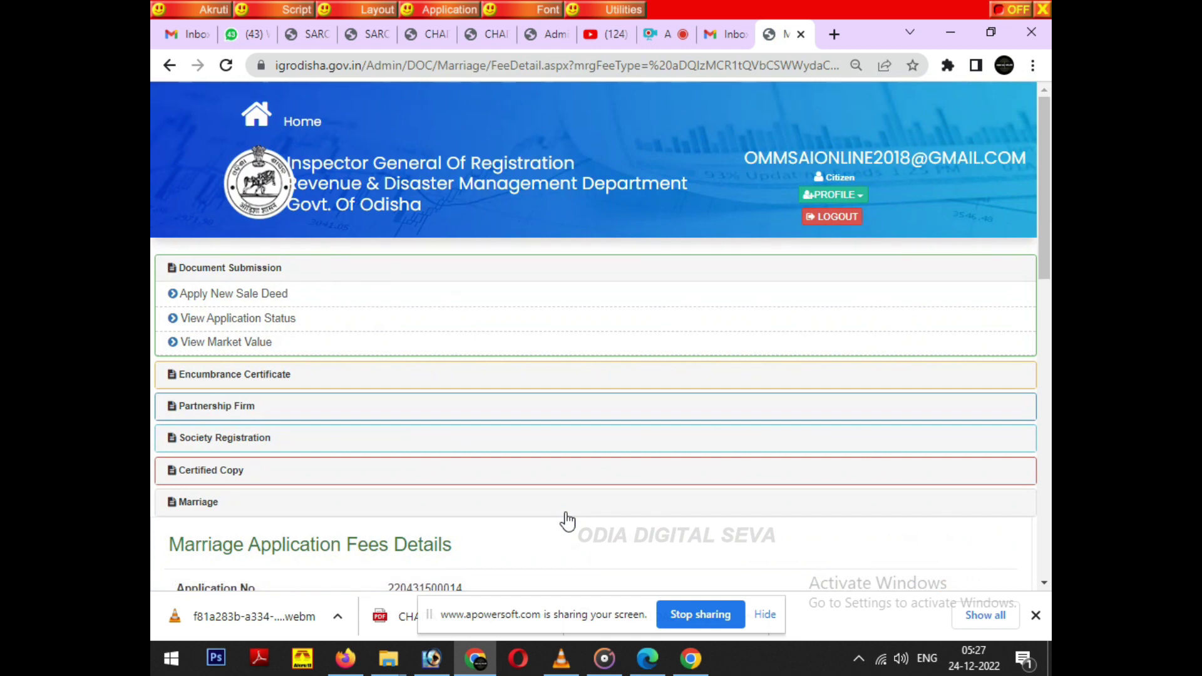
- Accept the terms on the ₹350.00 fee page and choose Pay Now
scroll(570, 516, down, 4)
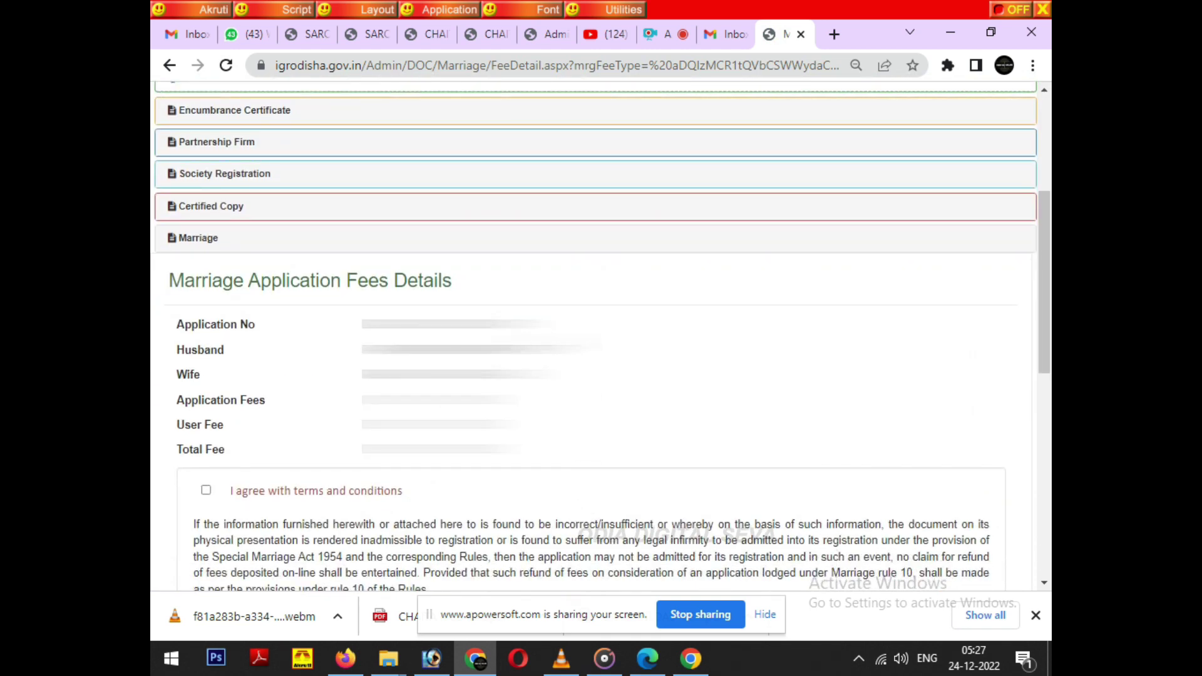
scroll(602, 334, down, 3)
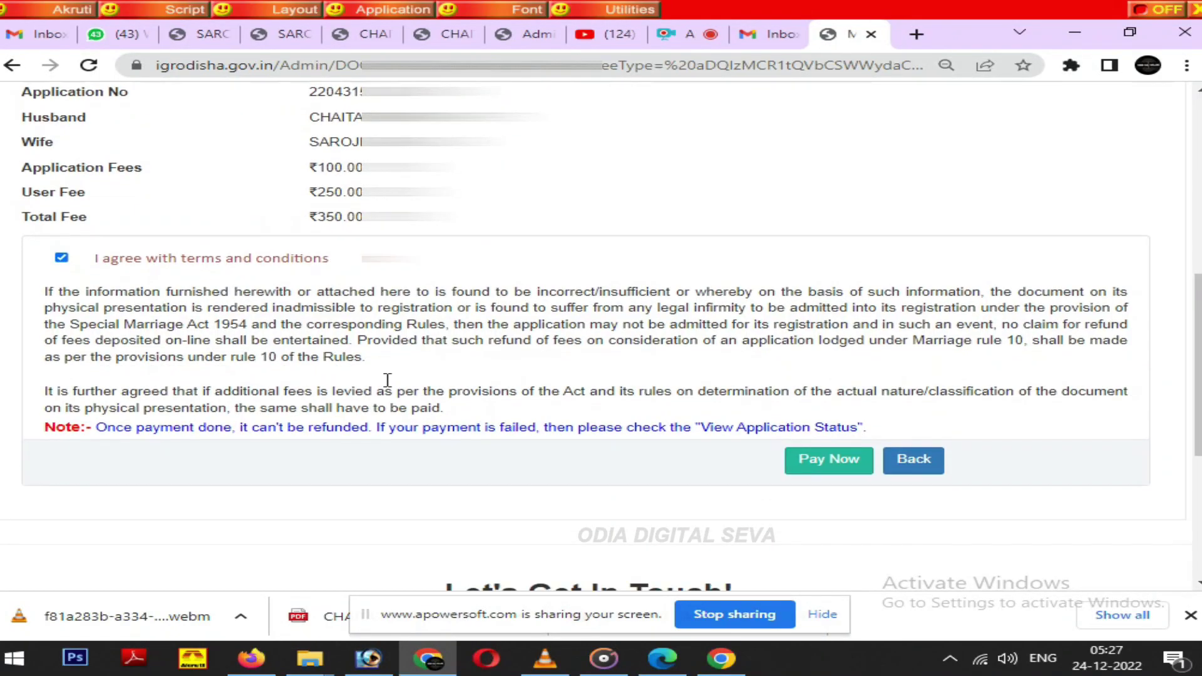
scroll(833, 425, down, 1)
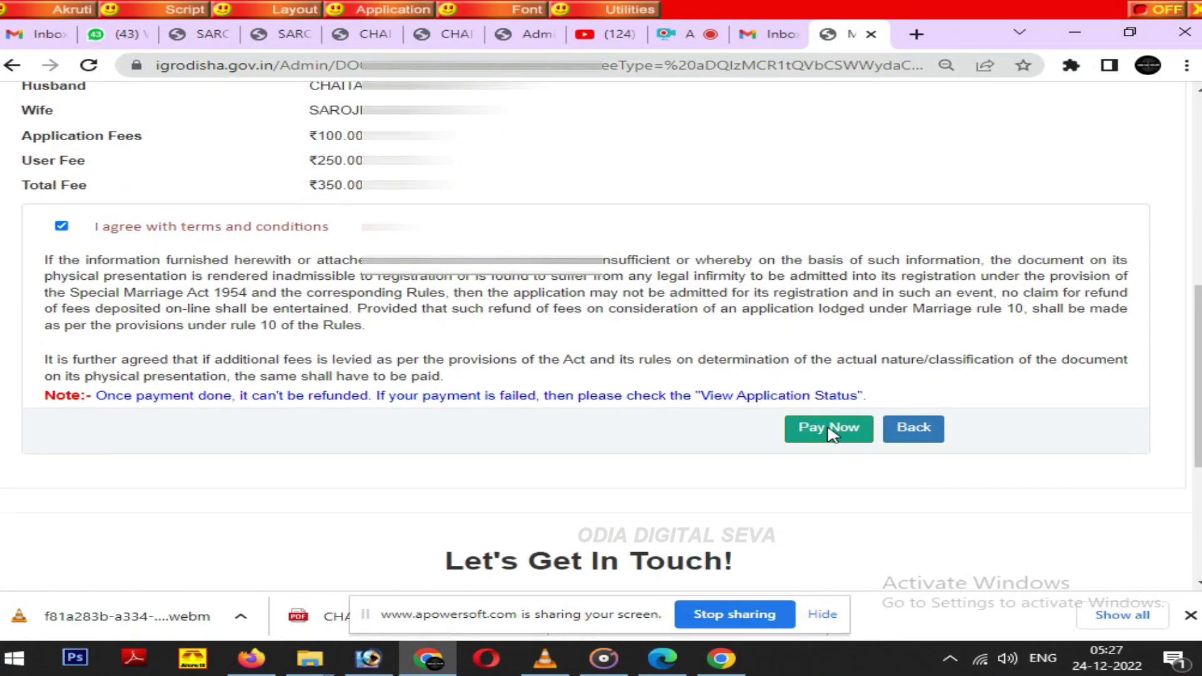
click(831, 431)
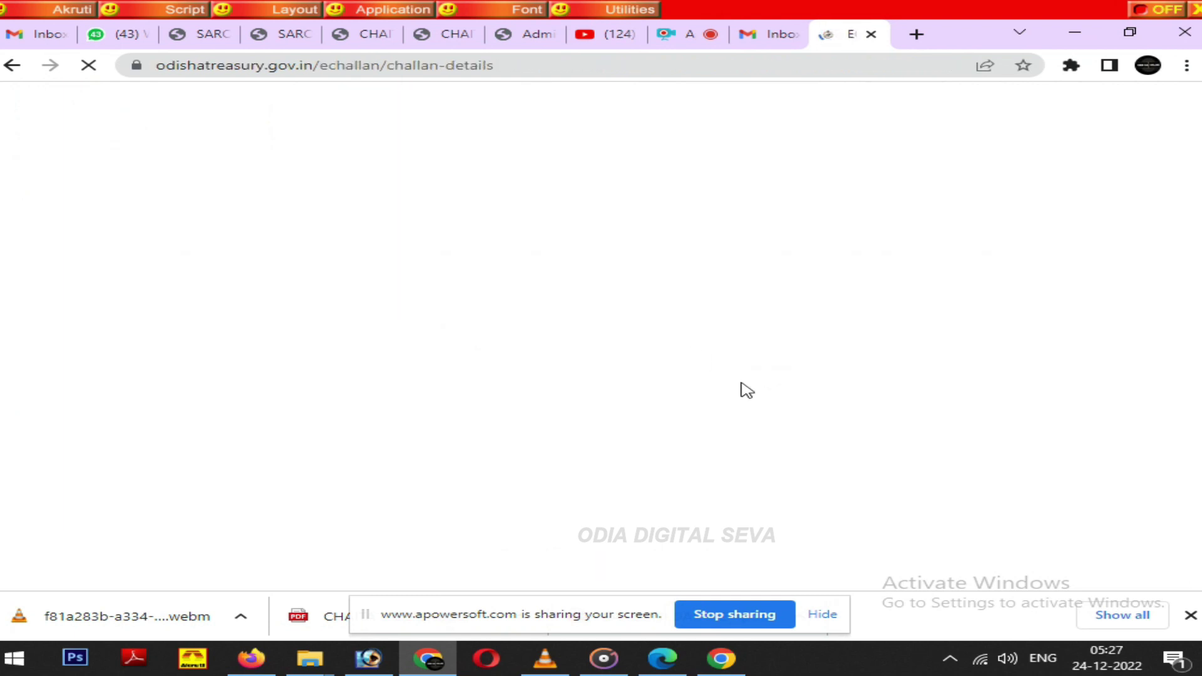
- Confirm the eChallan details to generate the challan reference number
scroll(761, 408, down, 2)
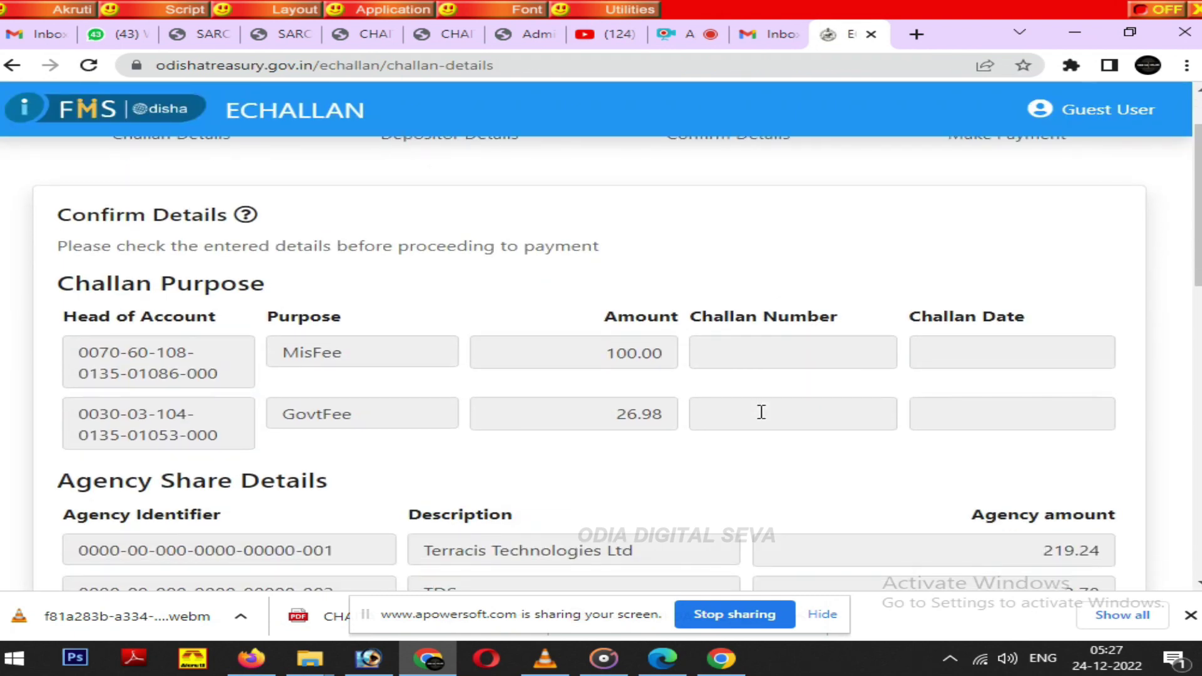
scroll(713, 410, down, 1)
scroll(1035, 373, down, 4)
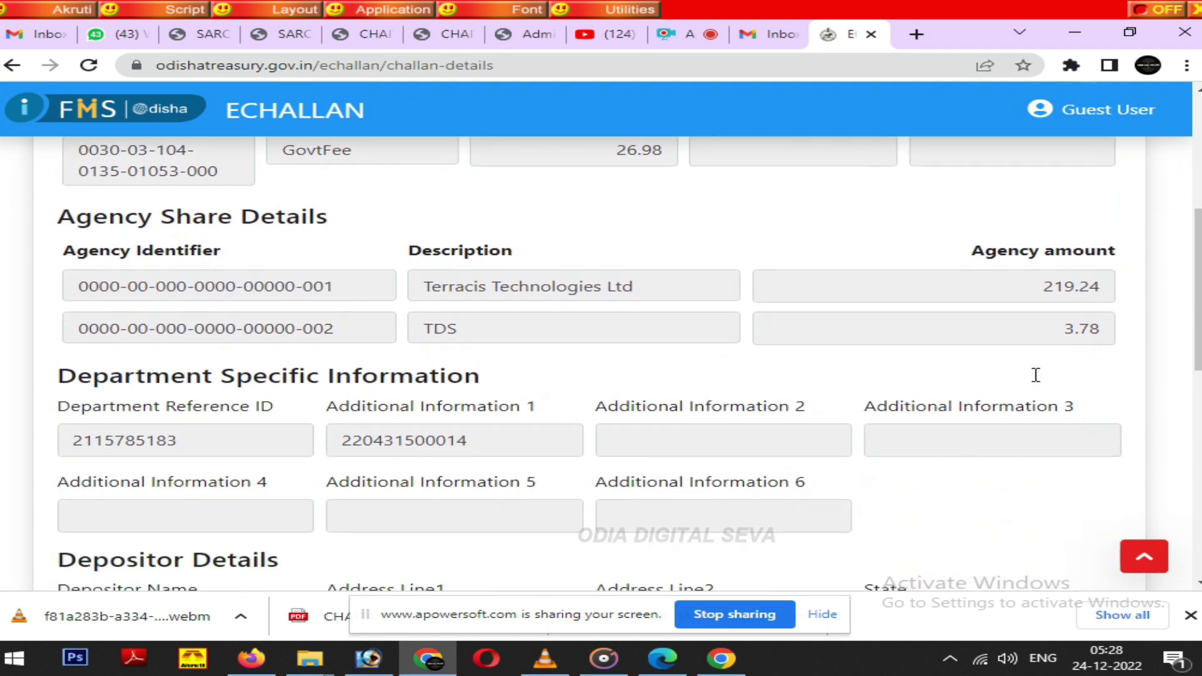
scroll(1036, 374, down, 10)
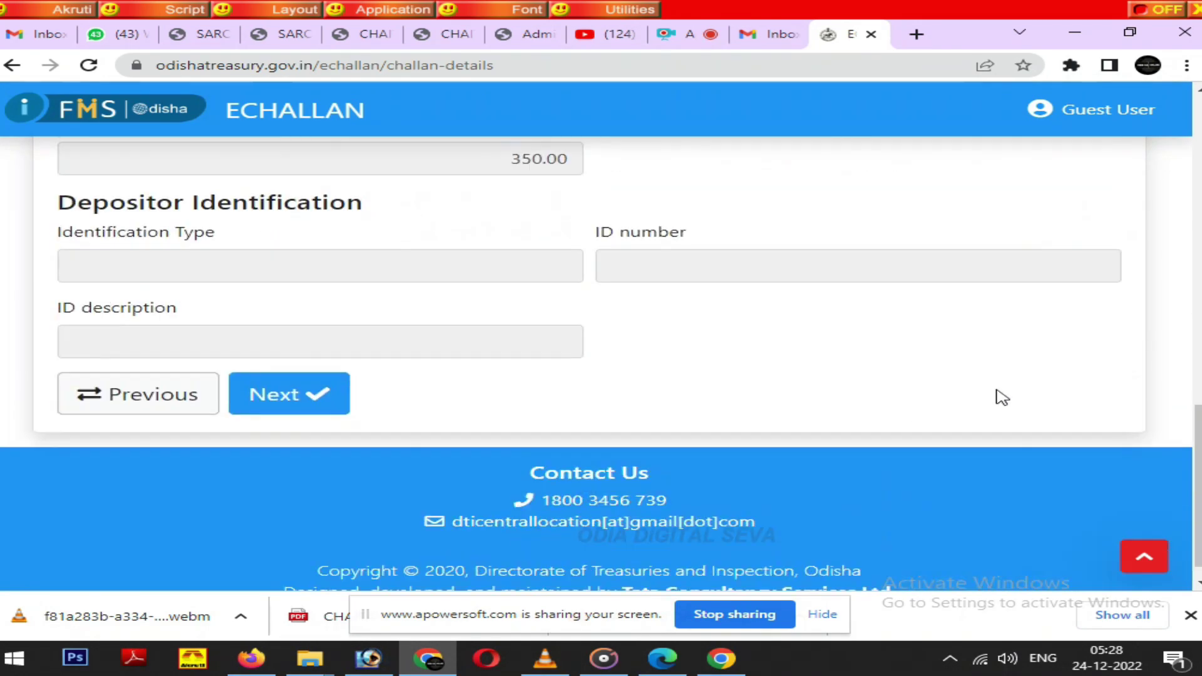
click(270, 401)
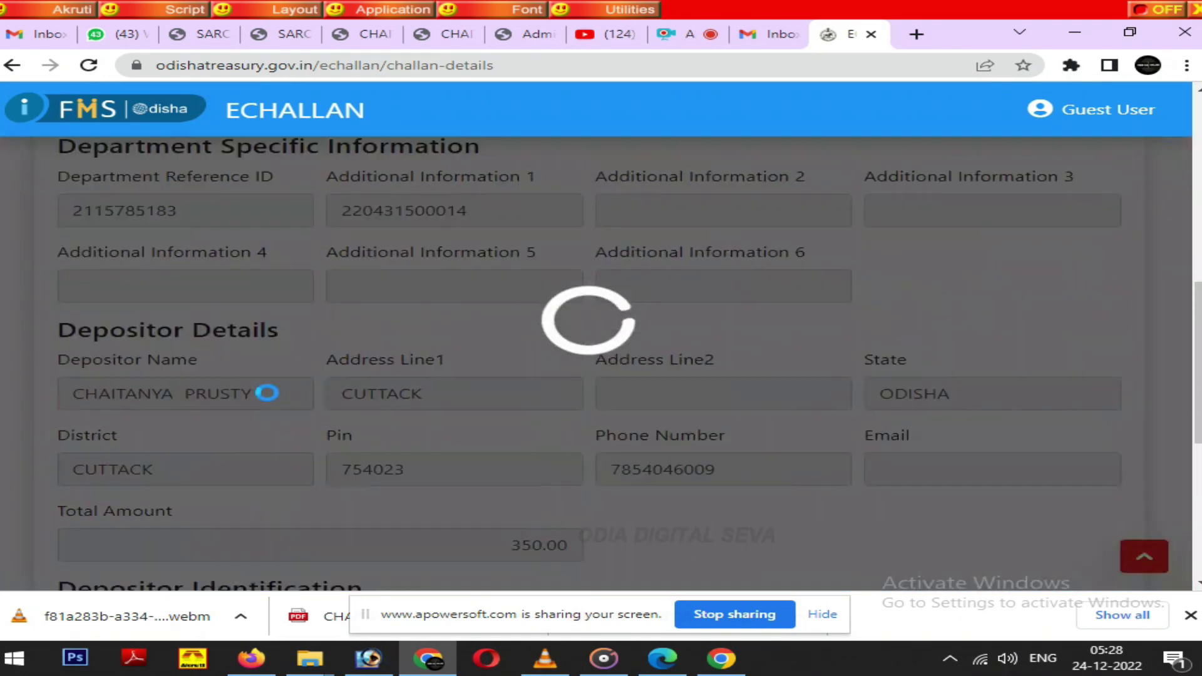
- Choose SBI ePay from the ₹350.00 challan's Make Payment options
scroll(436, 401, down, 1)
scroll(436, 400, down, 4)
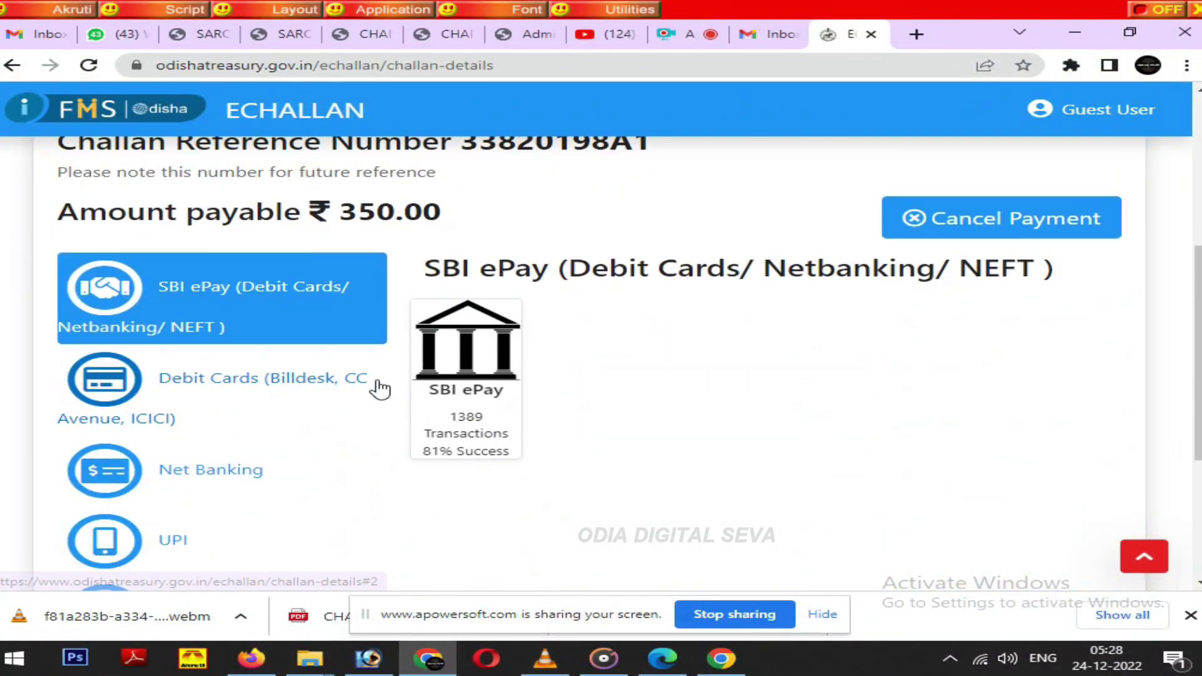
click(490, 346)
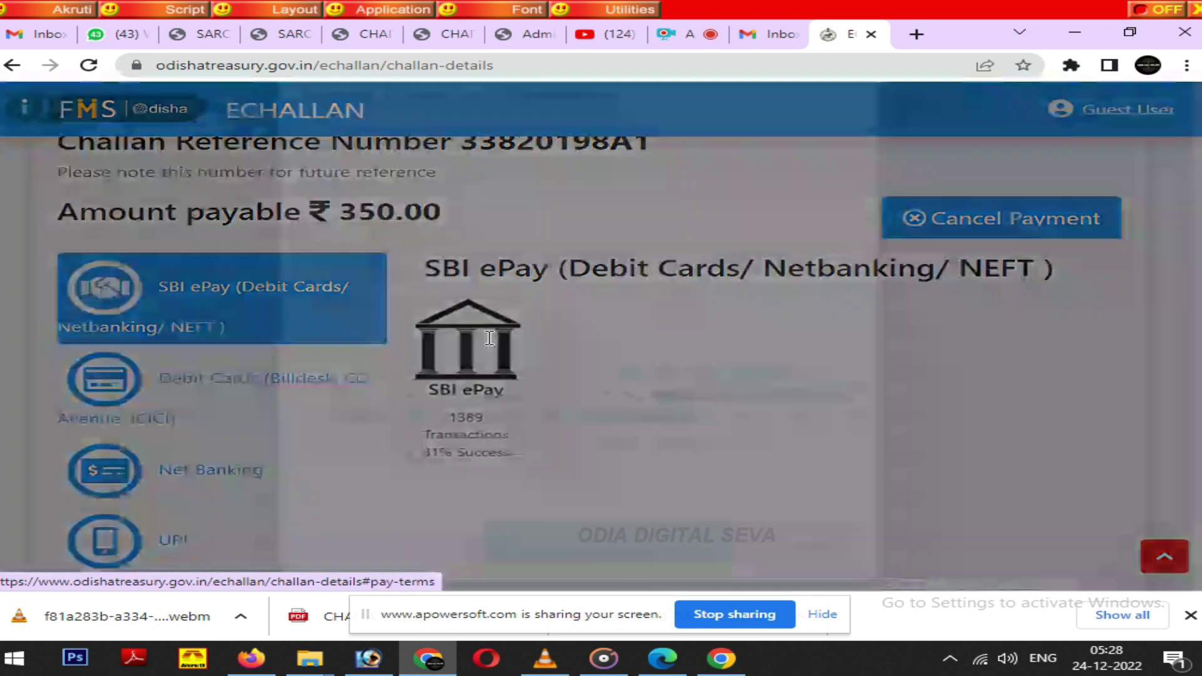
- Abandon the SBI ePay payment choice partway through its terms and captcha
click(309, 414)
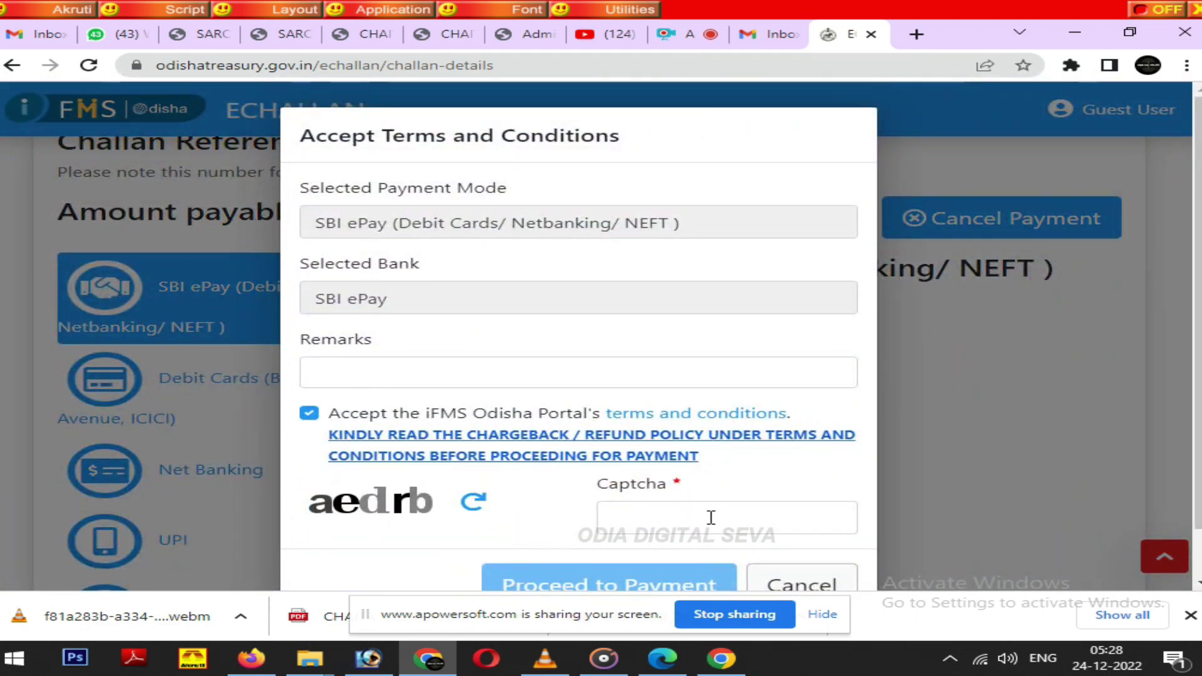
click(711, 517)
text(aedrb)
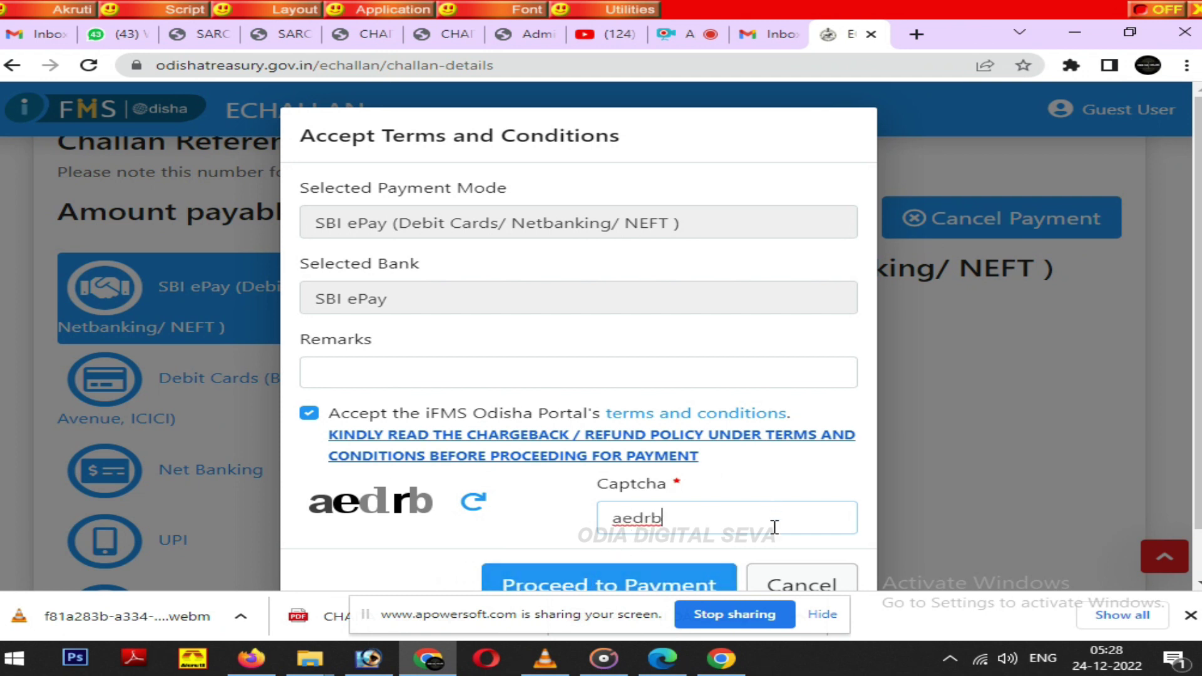
click(794, 580)
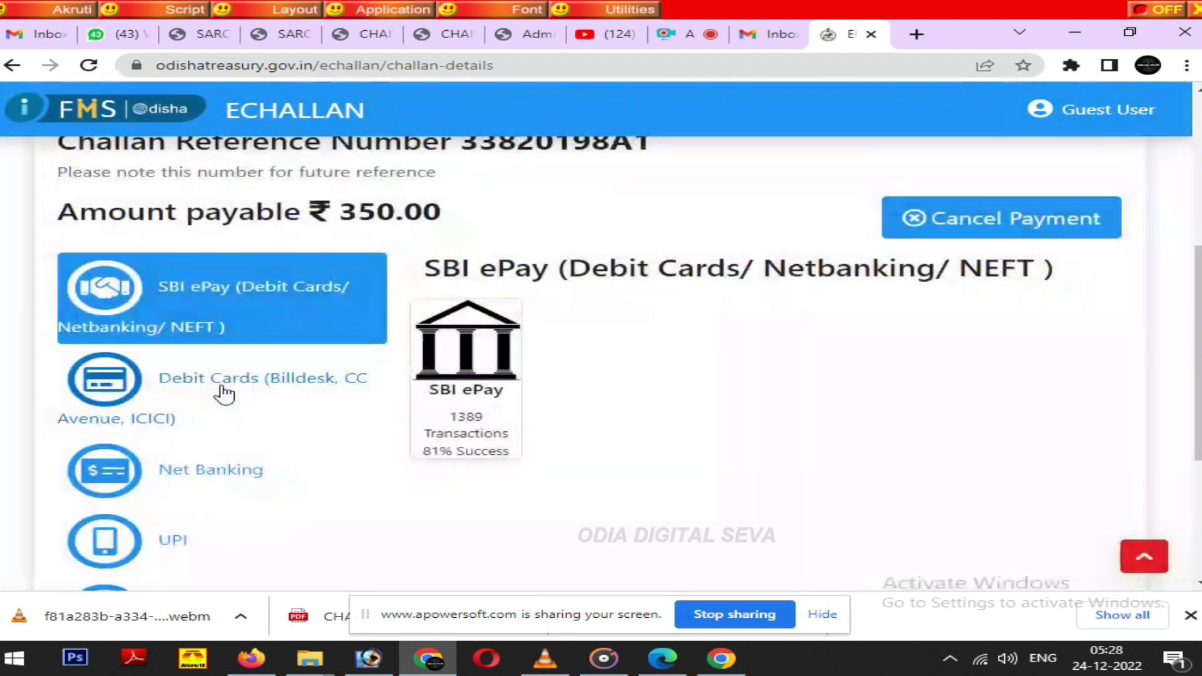
- Switch to Debit Cards and select the Indian Bank Billdesk Payment Gateway
click(232, 385)
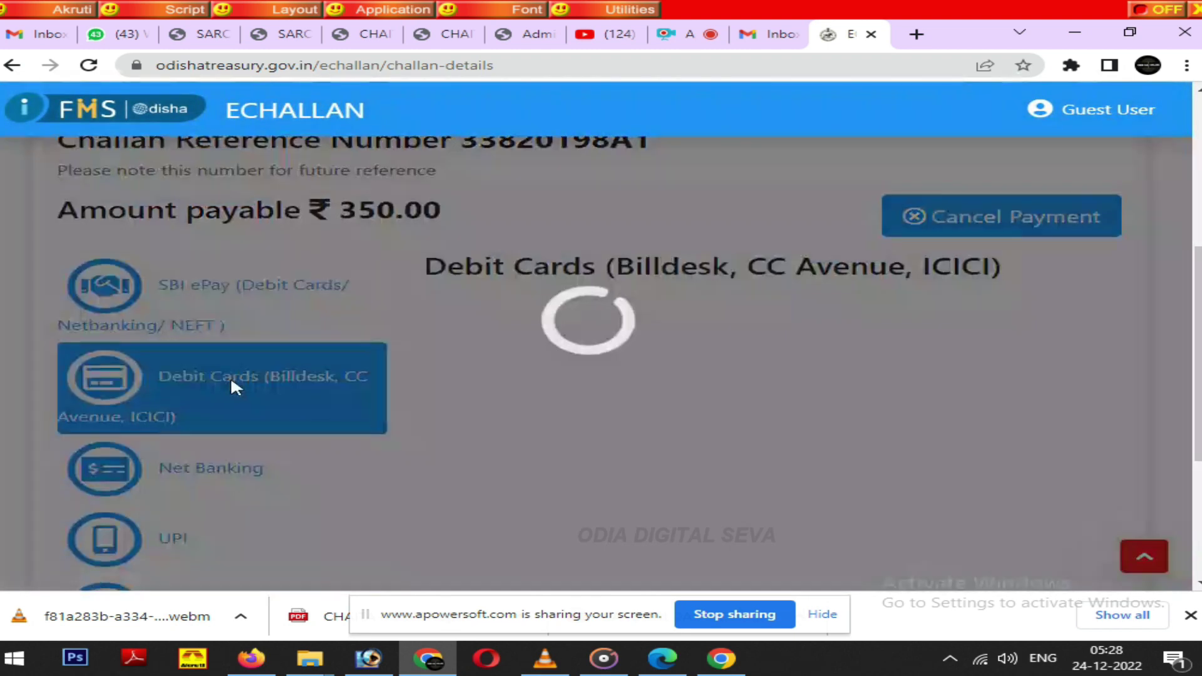
scroll(288, 349, down, 4)
scroll(316, 317, up, 2)
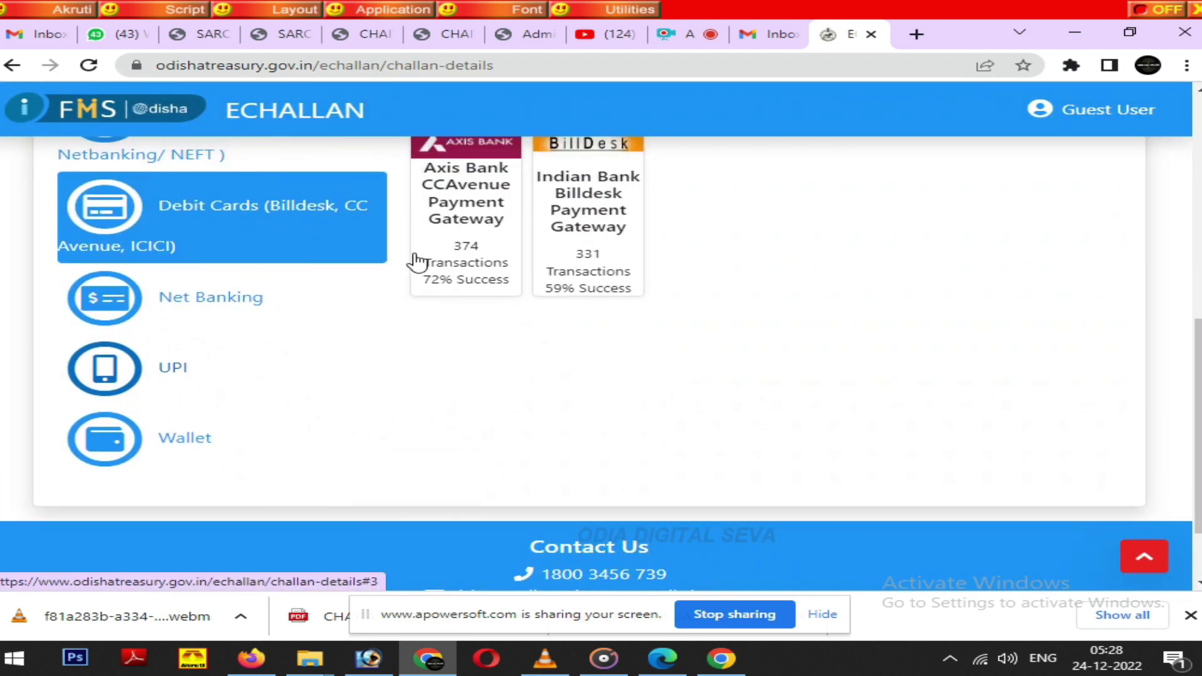
scroll(513, 282, up, 2)
click(626, 295)
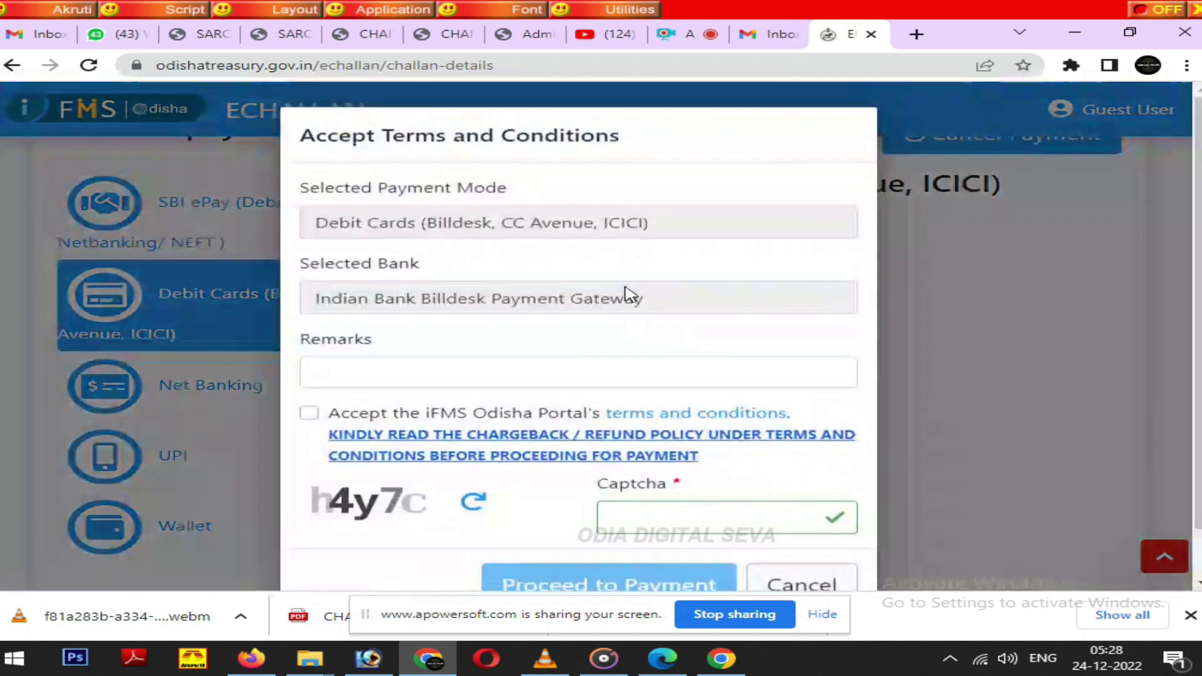
- Accept the terms, enter the corrected captcha, and proceed to the Billdesk gateway
click(308, 412)
click(654, 511)
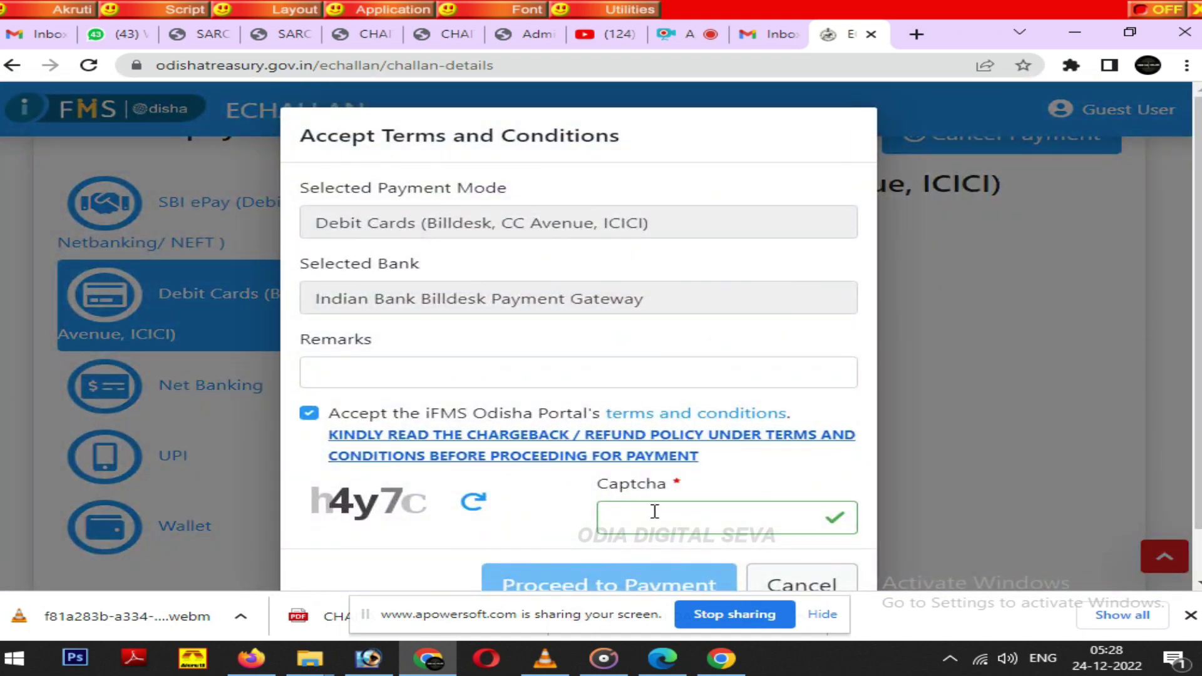
text(hry)
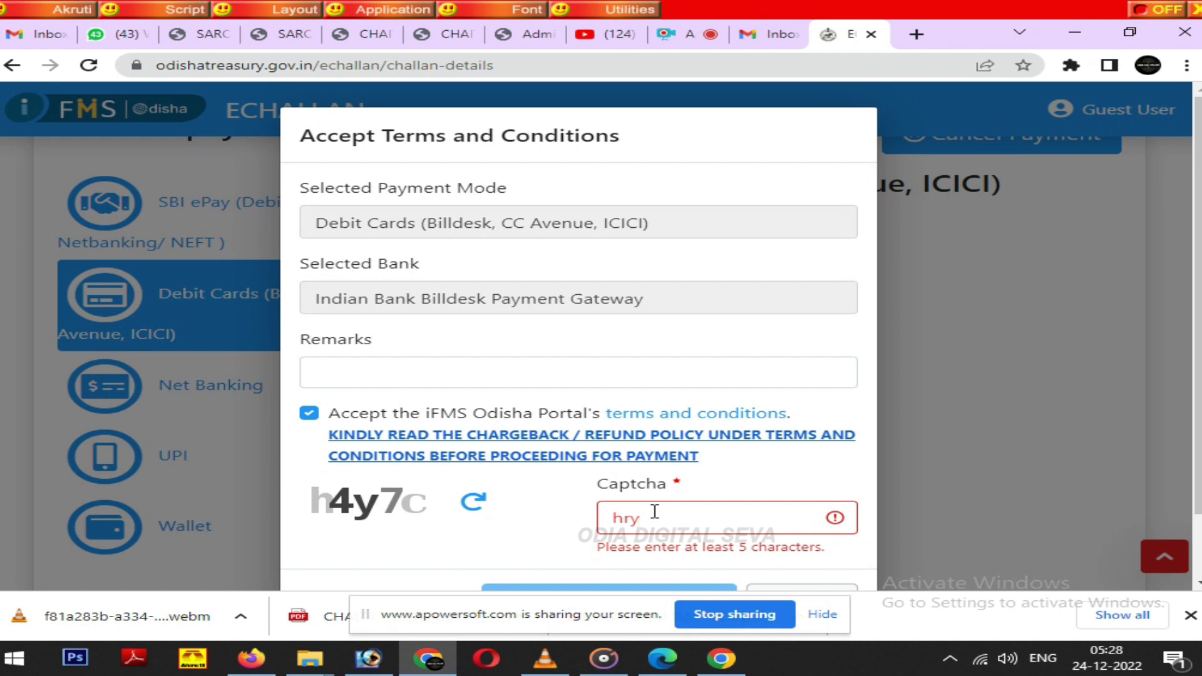
text(7c)
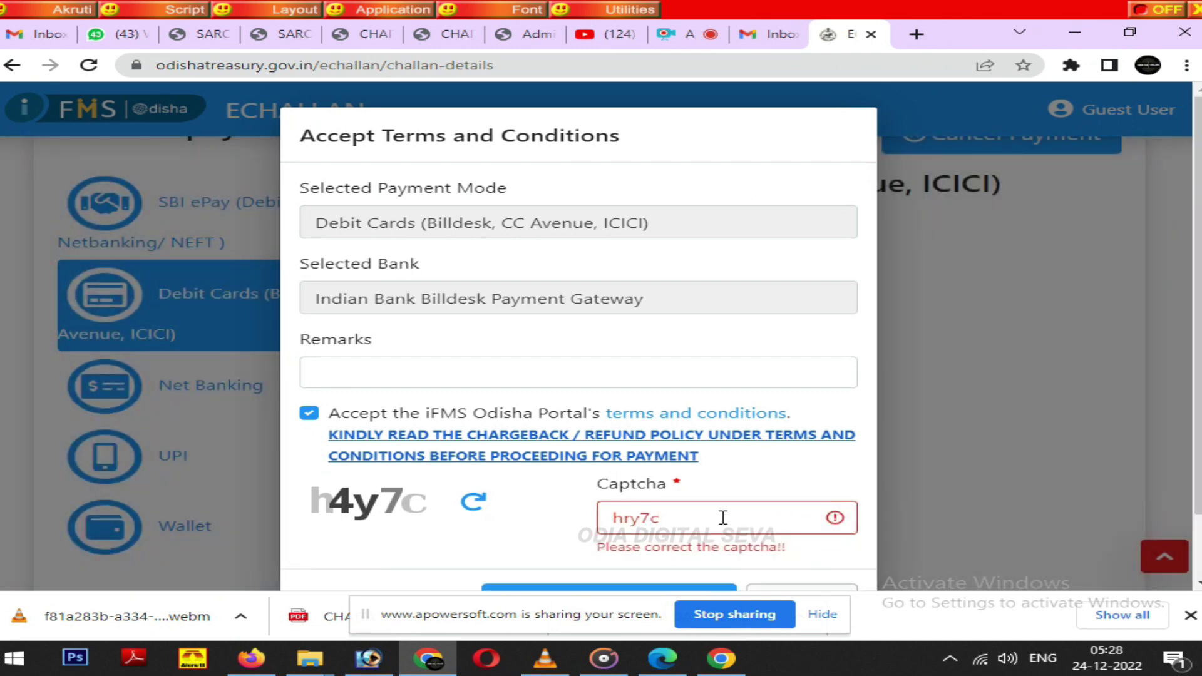
key(Left)
key(Left)
key(Left)
key(BackSpace)
text(4)
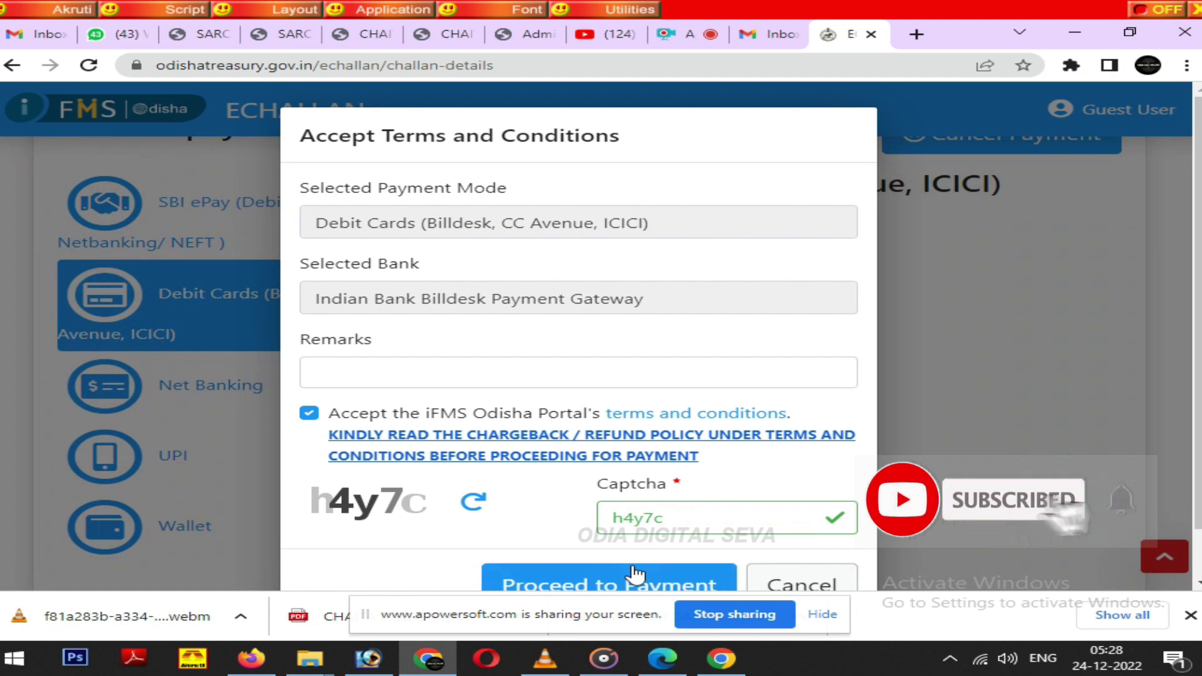
click(628, 574)
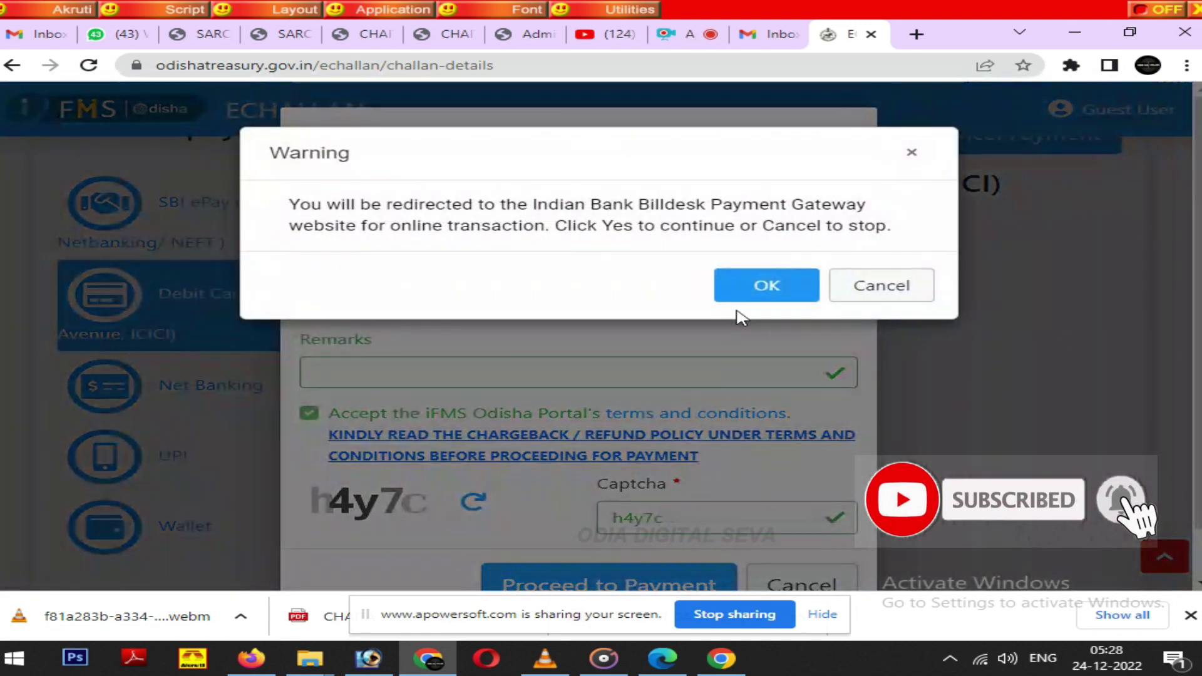
click(741, 289)
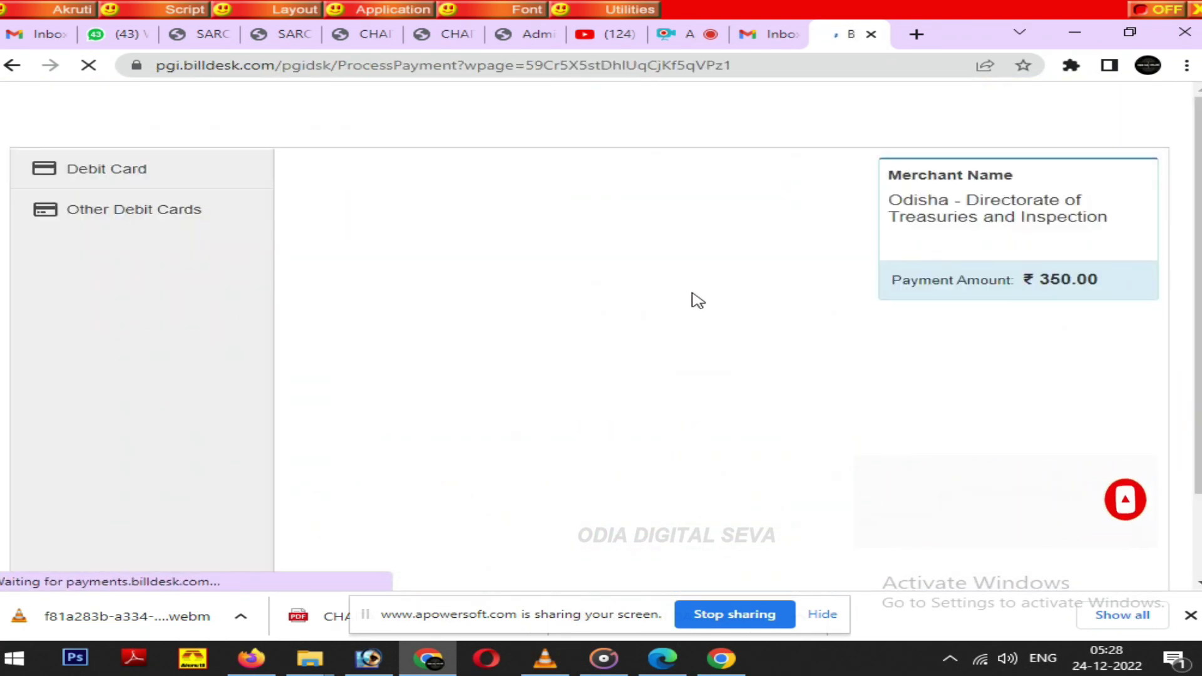
- Enter the debit card number with expiry month 05 (May) and year 2027
key(ctrl+minus)
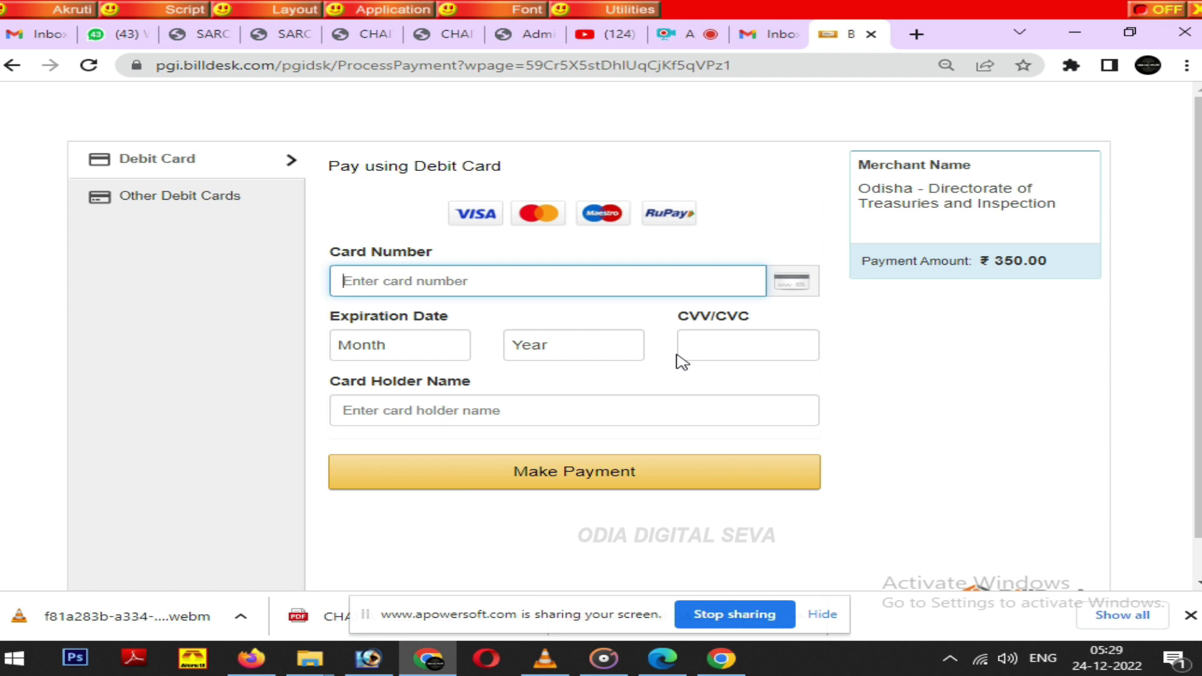
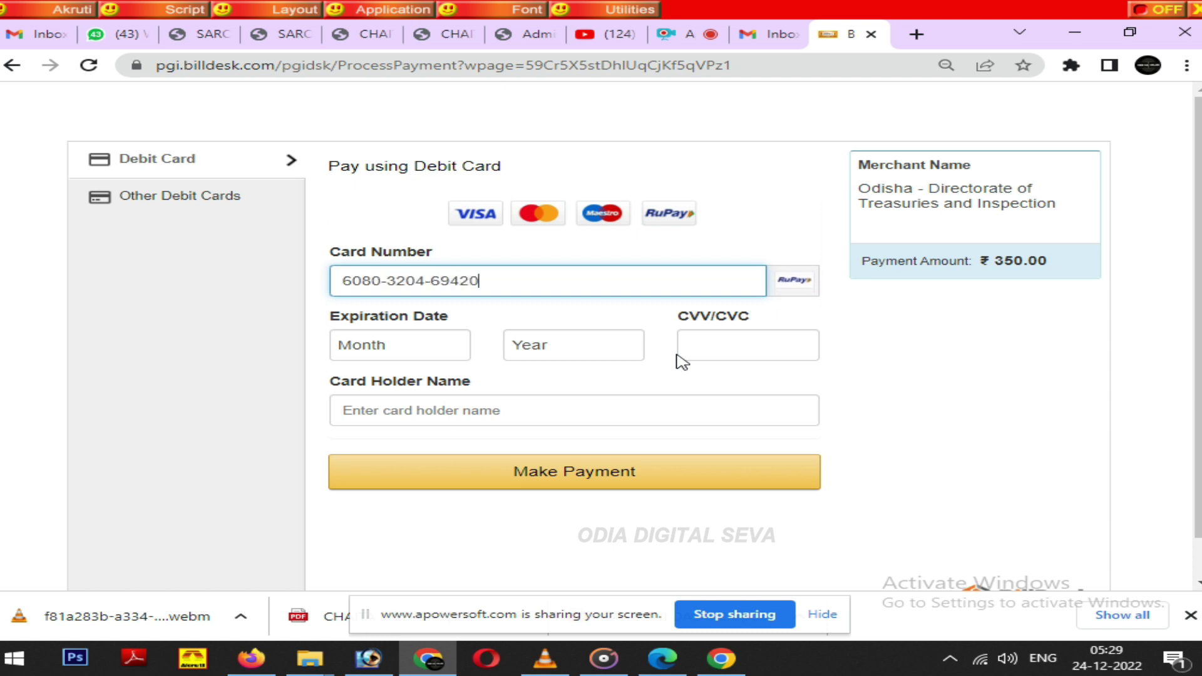
click(416, 345)
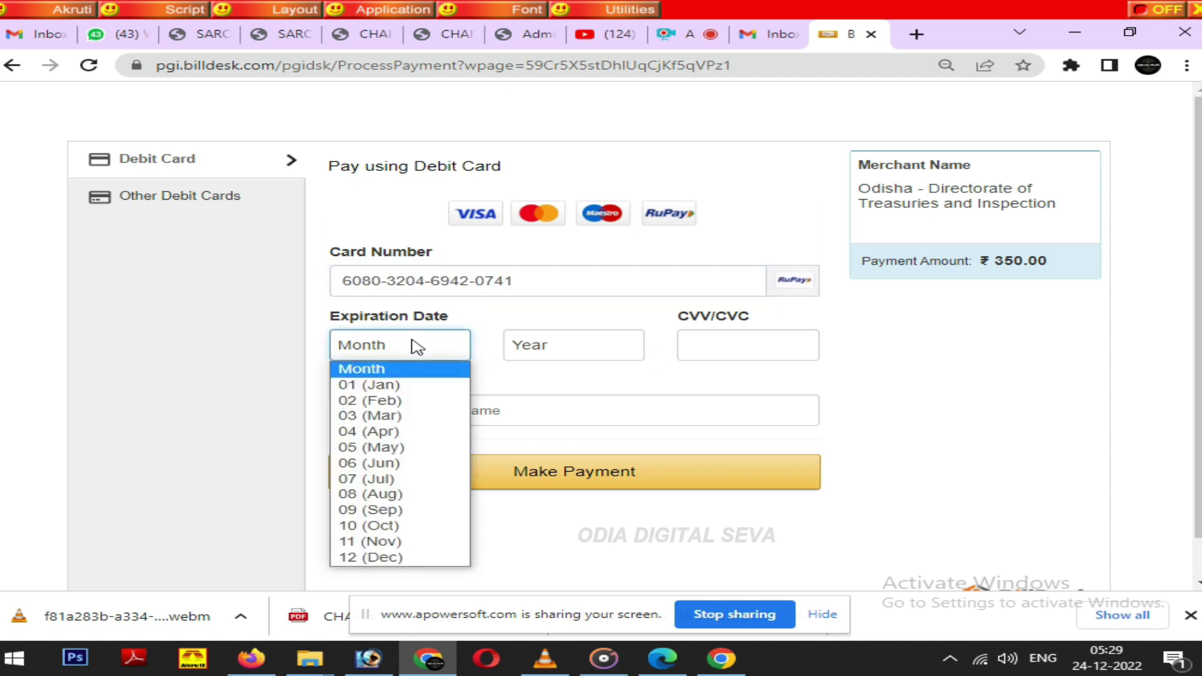
click(385, 449)
click(574, 344)
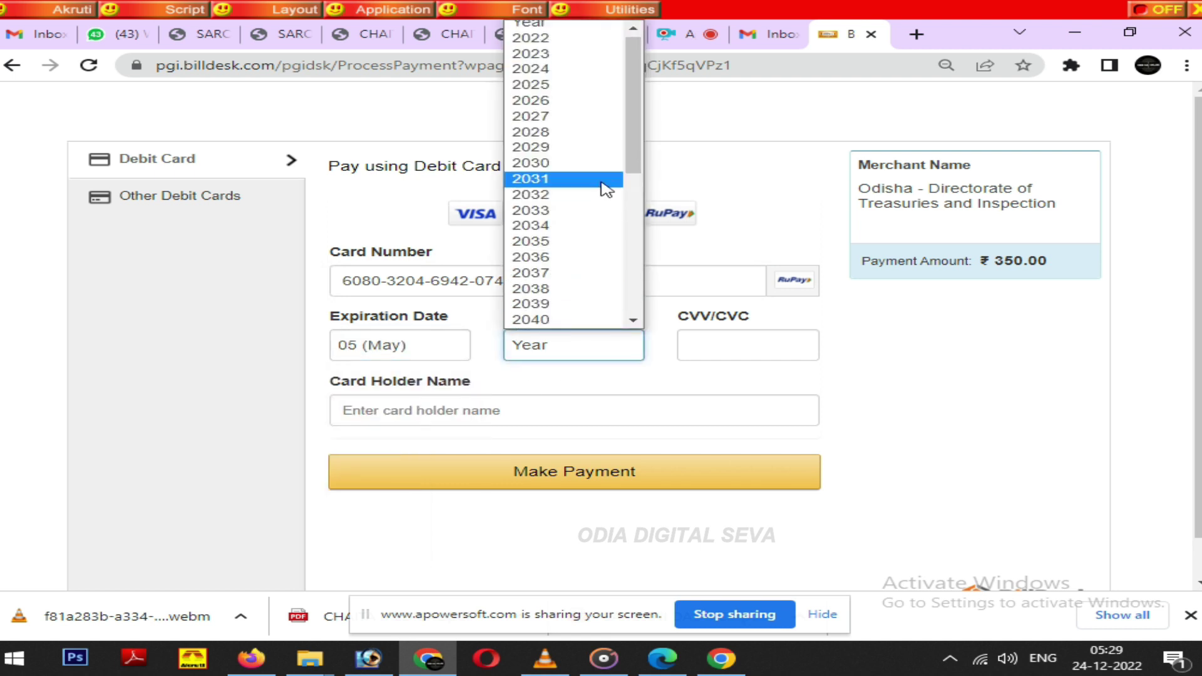
click(595, 118)
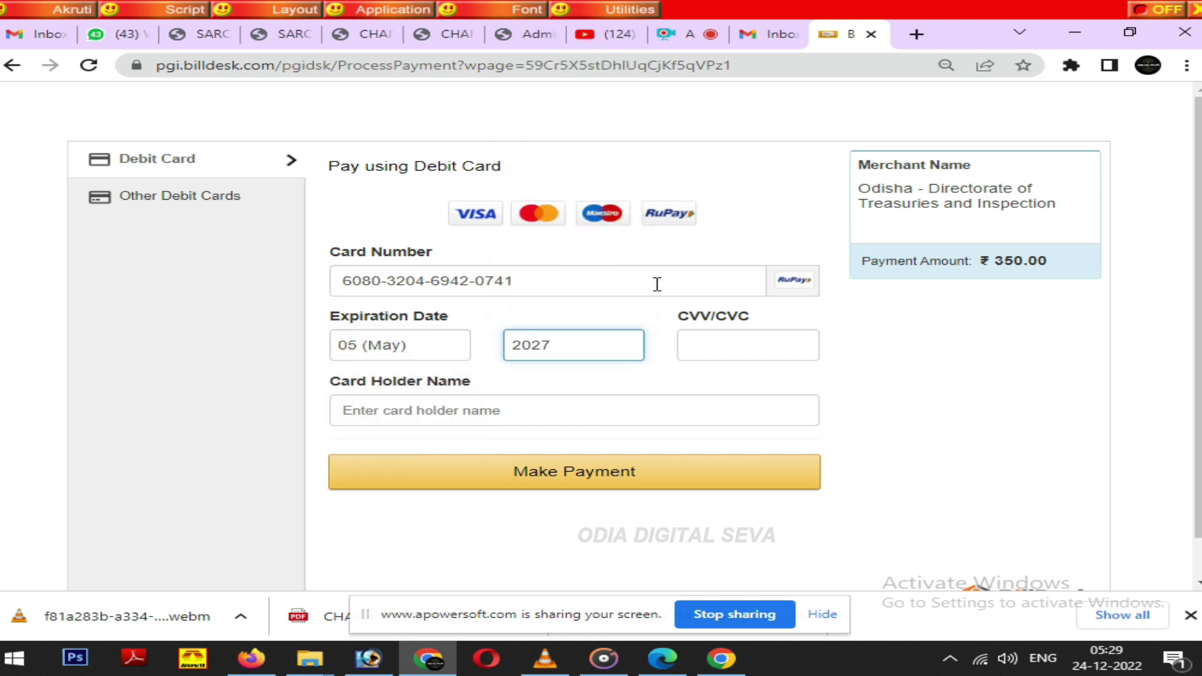
- Fill in the CVV and card holder name, then submit with Make Payment
click(693, 342)
text(***)
key(Tab)
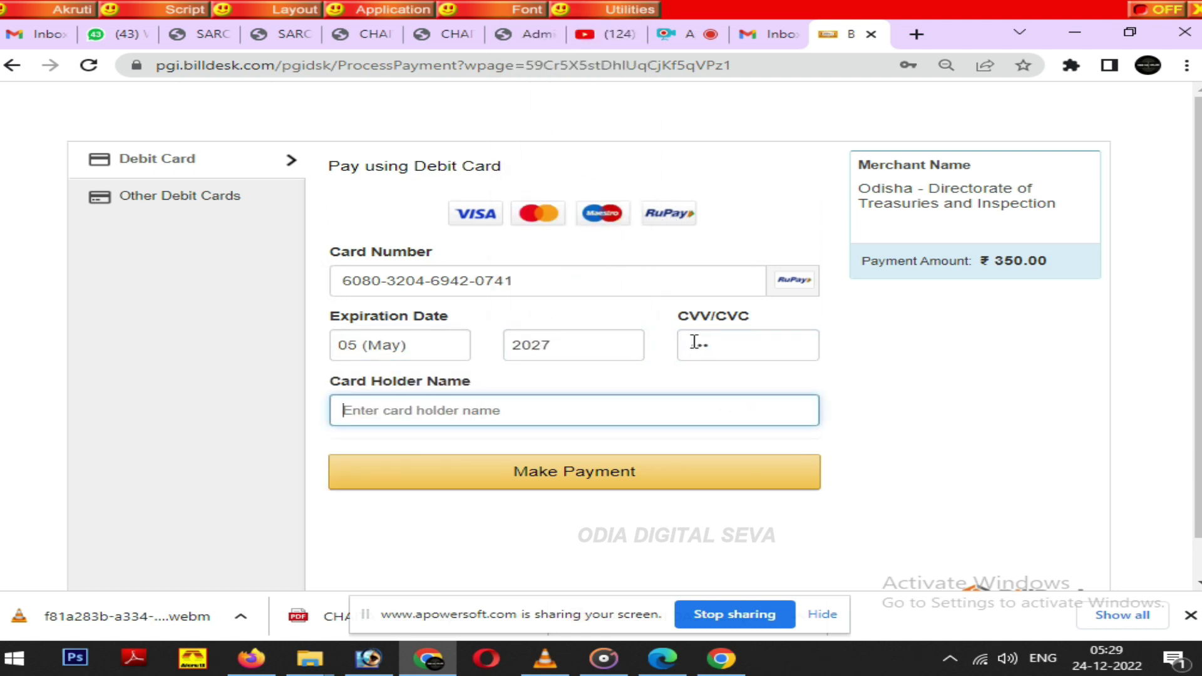
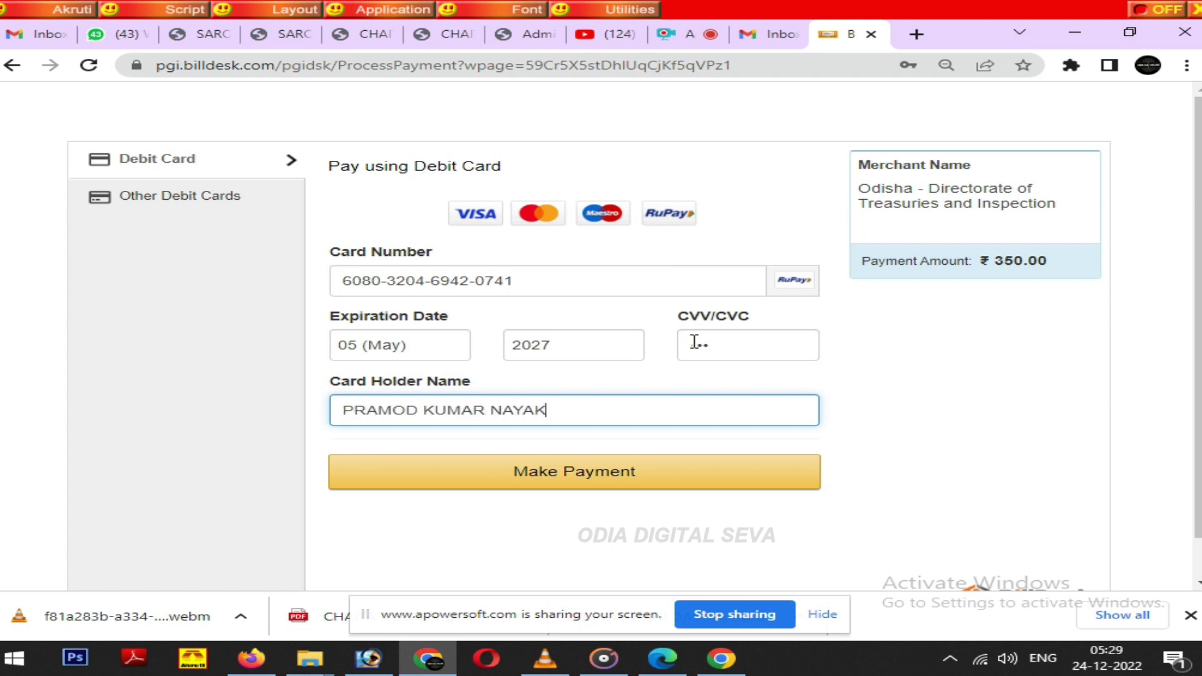
click(679, 475)
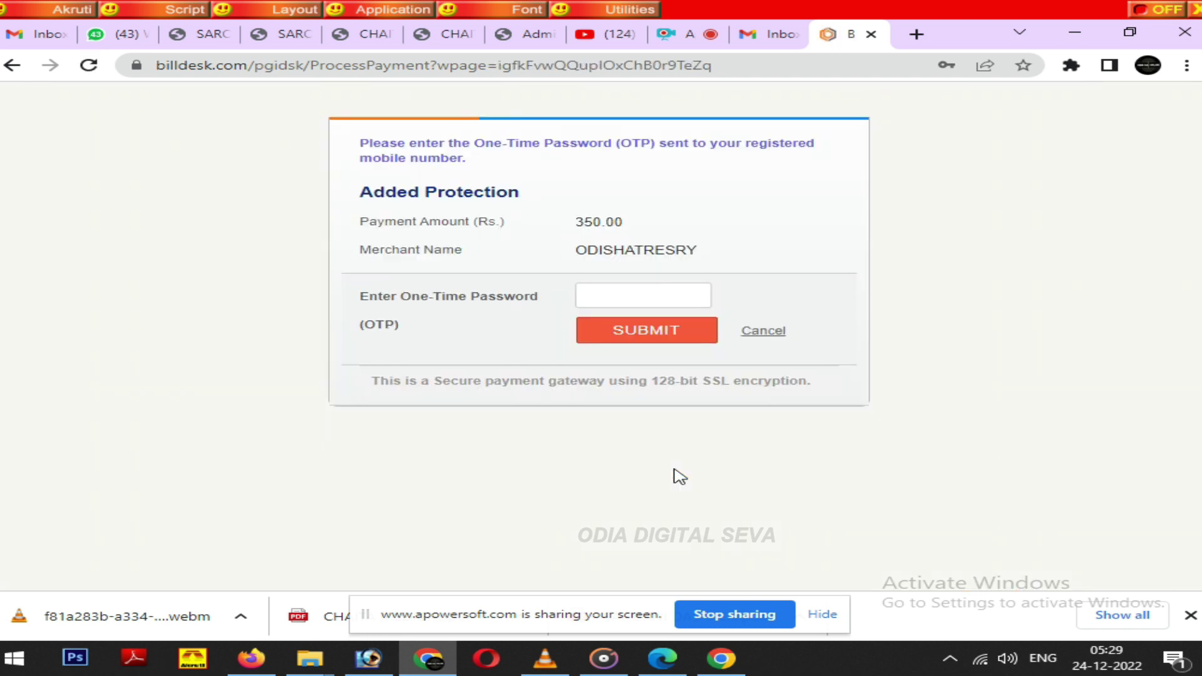
- Enter the one-time password from the mobile and submit it for the ₹350.00 payment
click(683, 296)
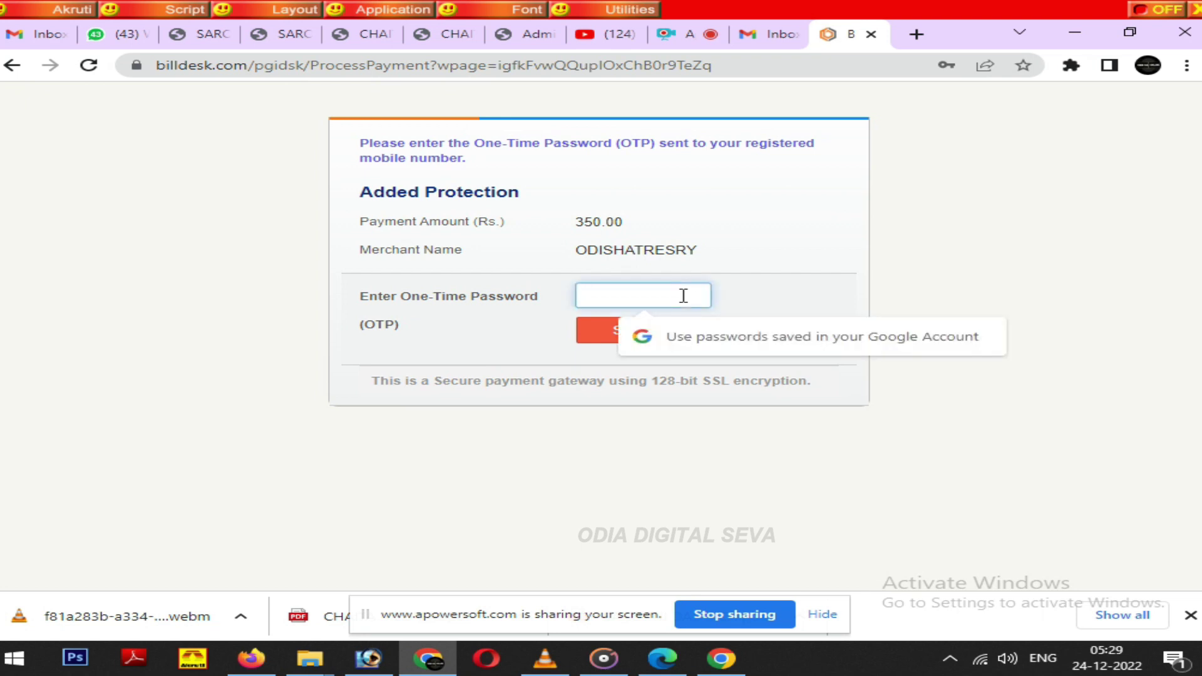
text(••)
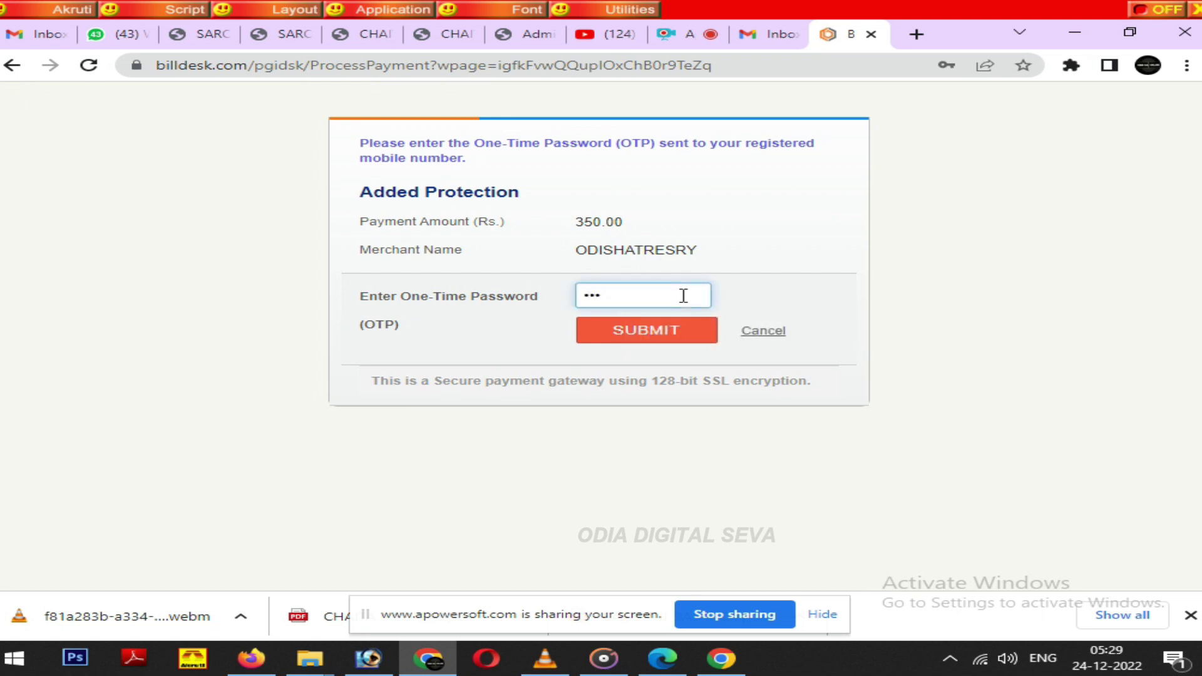
click(657, 337)
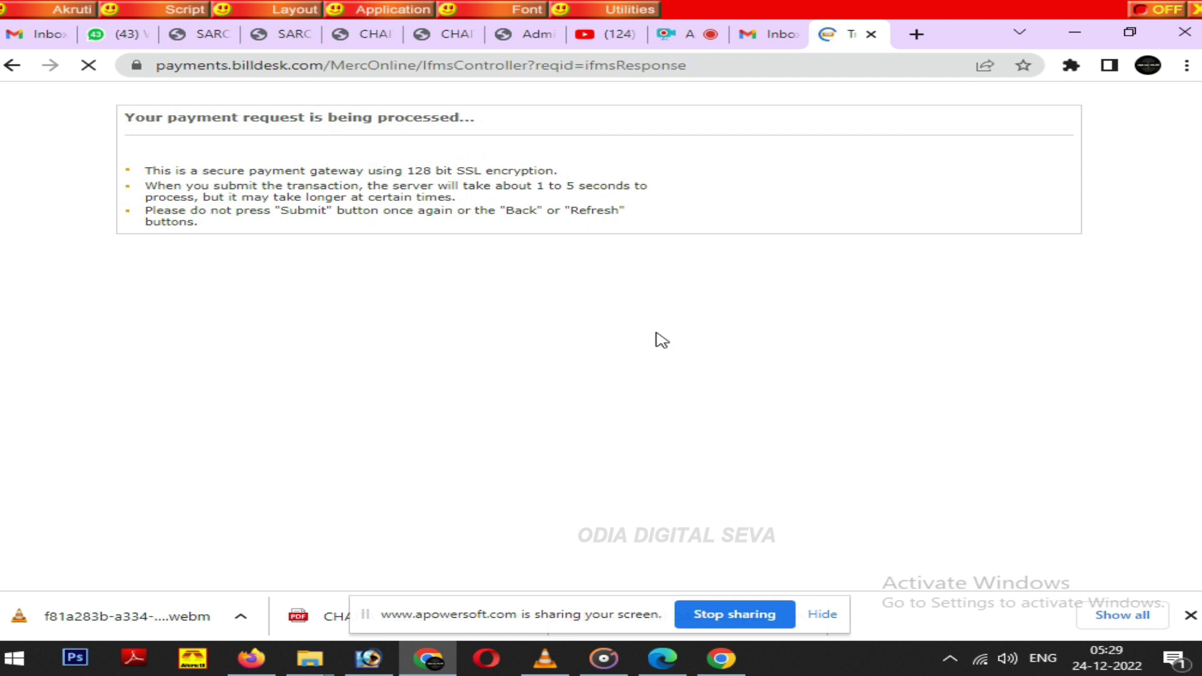
- Download the ₹350.00 Payment Successful receipt as a PDF and return to the portal
click(376, 313)
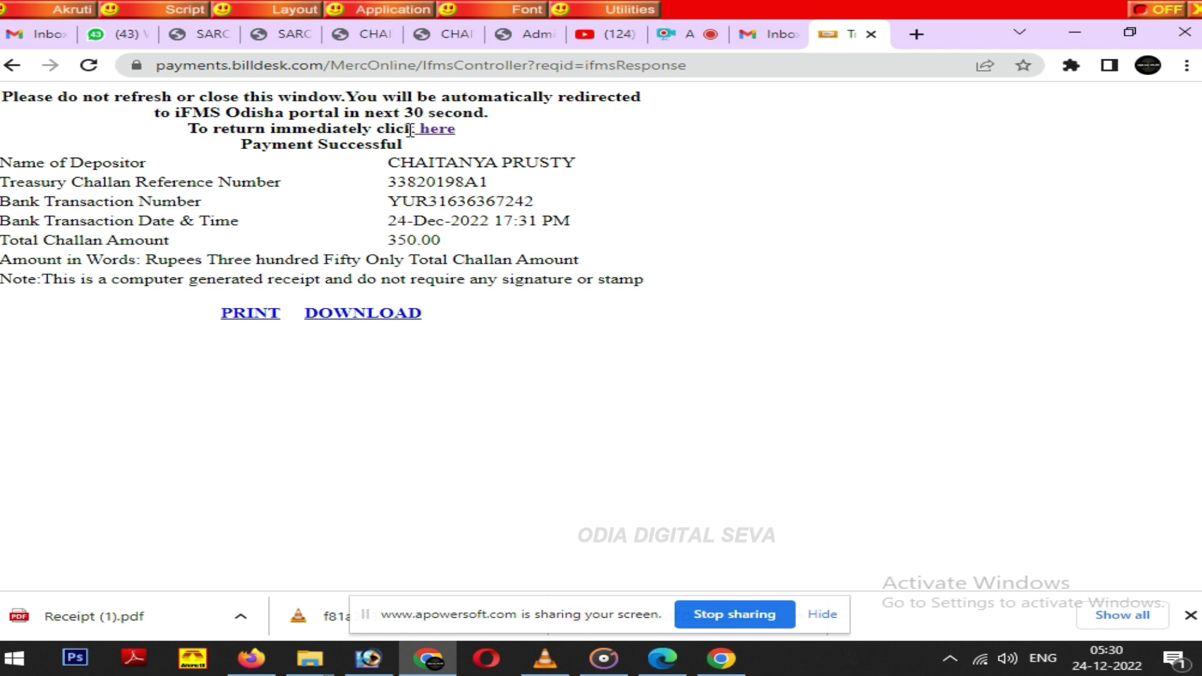
click(422, 128)
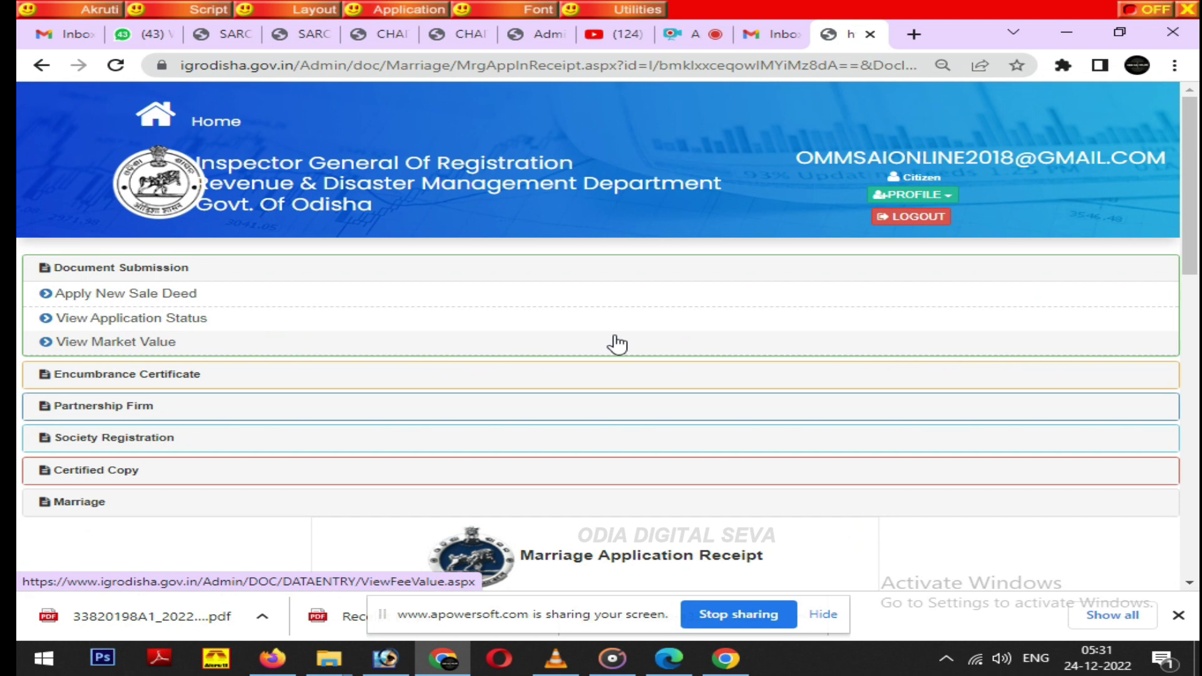
- Scroll through the JAGATPUR Marriage Application Receipt and send it to print
scroll(633, 362, down, 4)
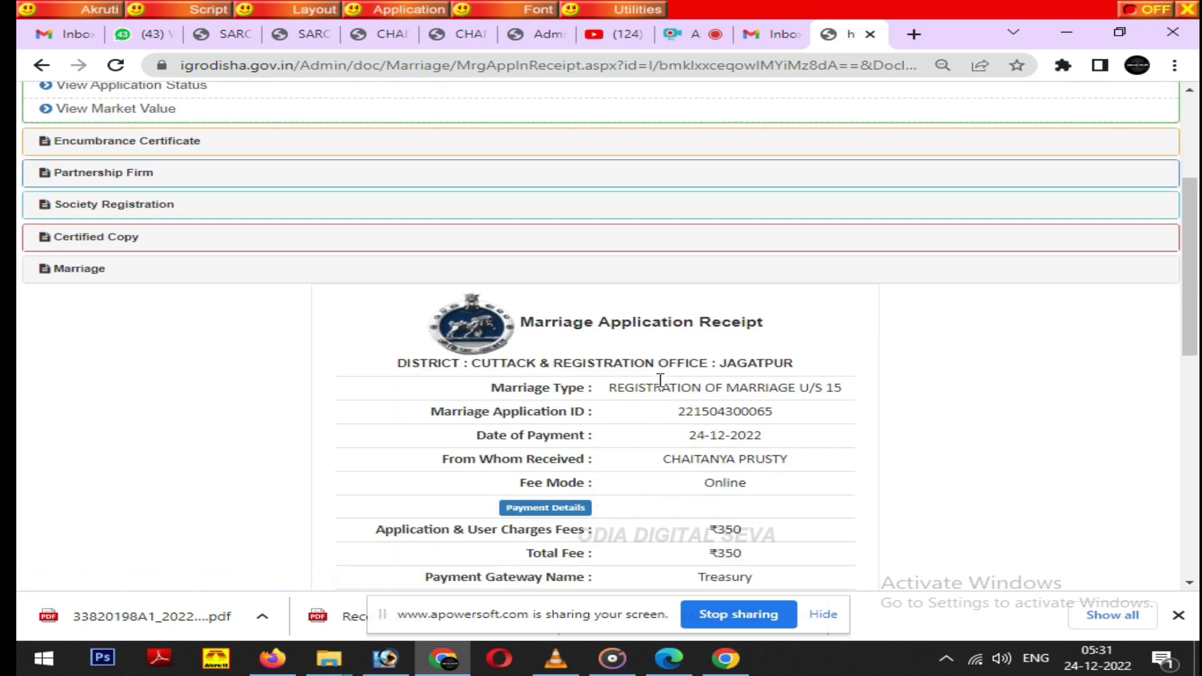
scroll(783, 332, down, 2)
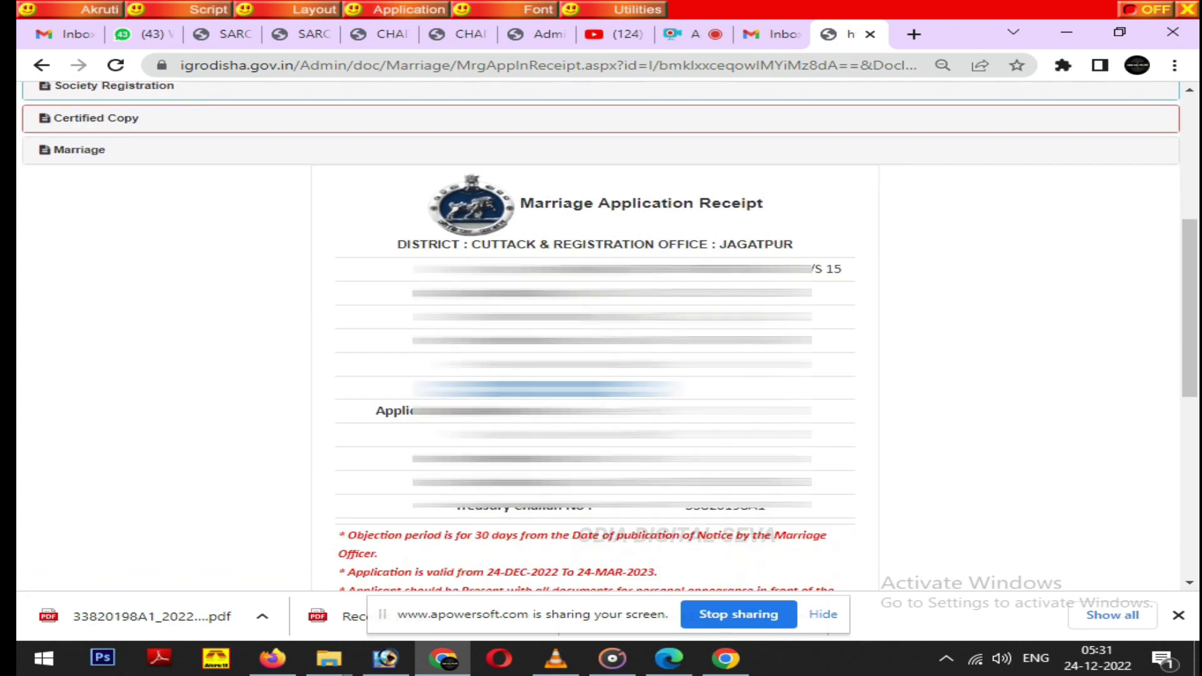
drag(555, 245, 794, 257)
click(794, 258)
scroll(691, 461, down, 3)
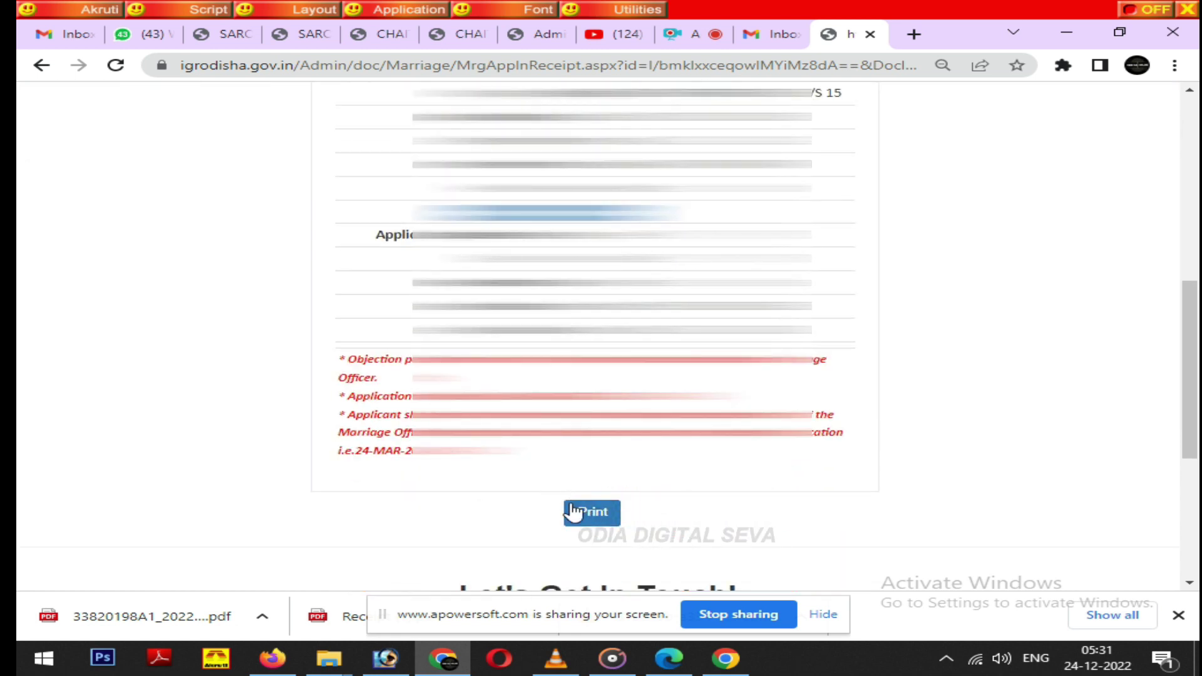
click(591, 512)
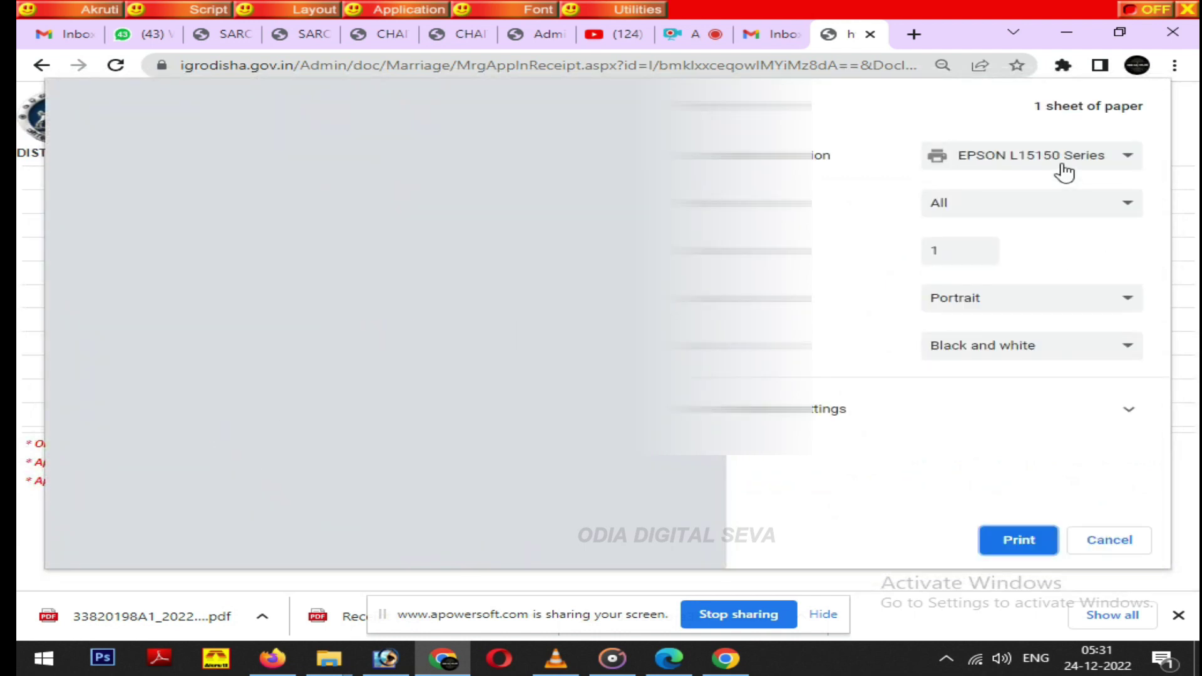
- Save the receipt as PDF named PAYMENT RECEIPT in the MARRIAGE CERTIFICATE folder
click(1064, 167)
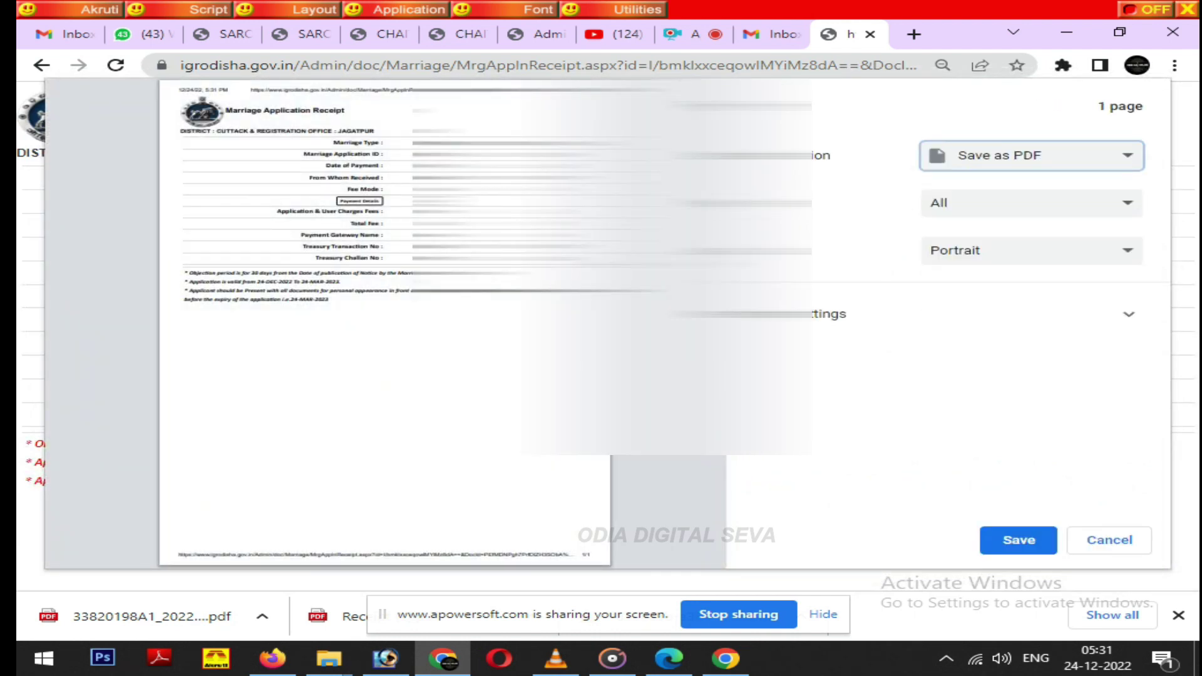
click(1045, 549)
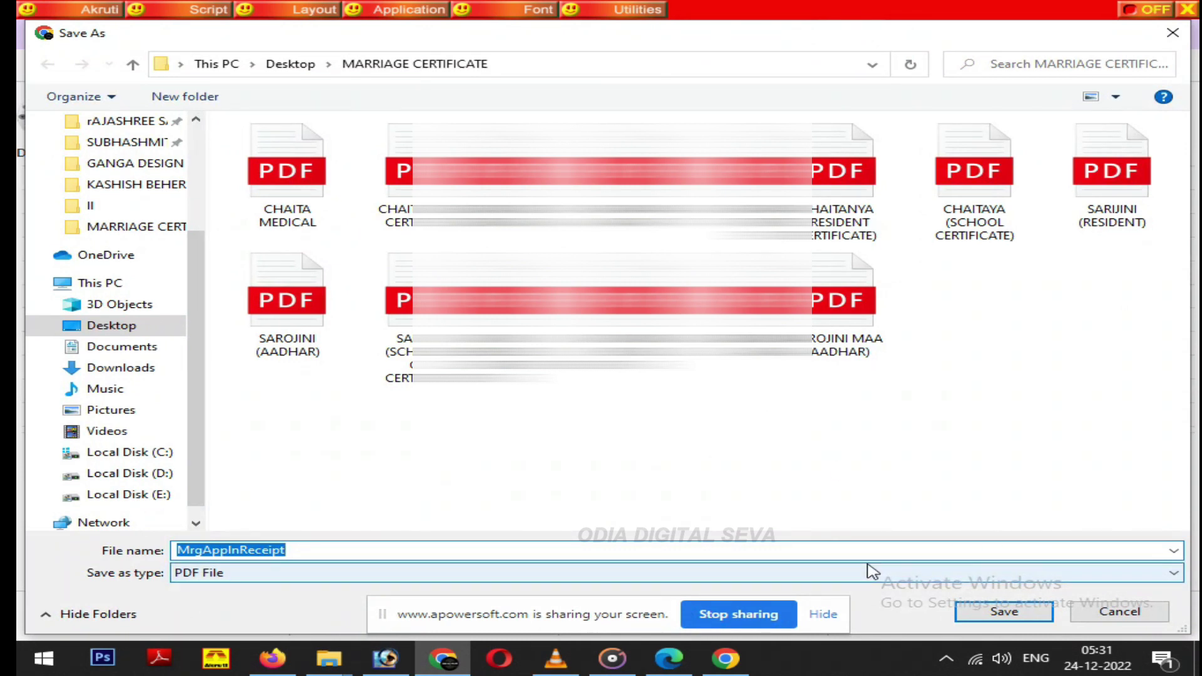
text(PAYMENT RECEIPT)
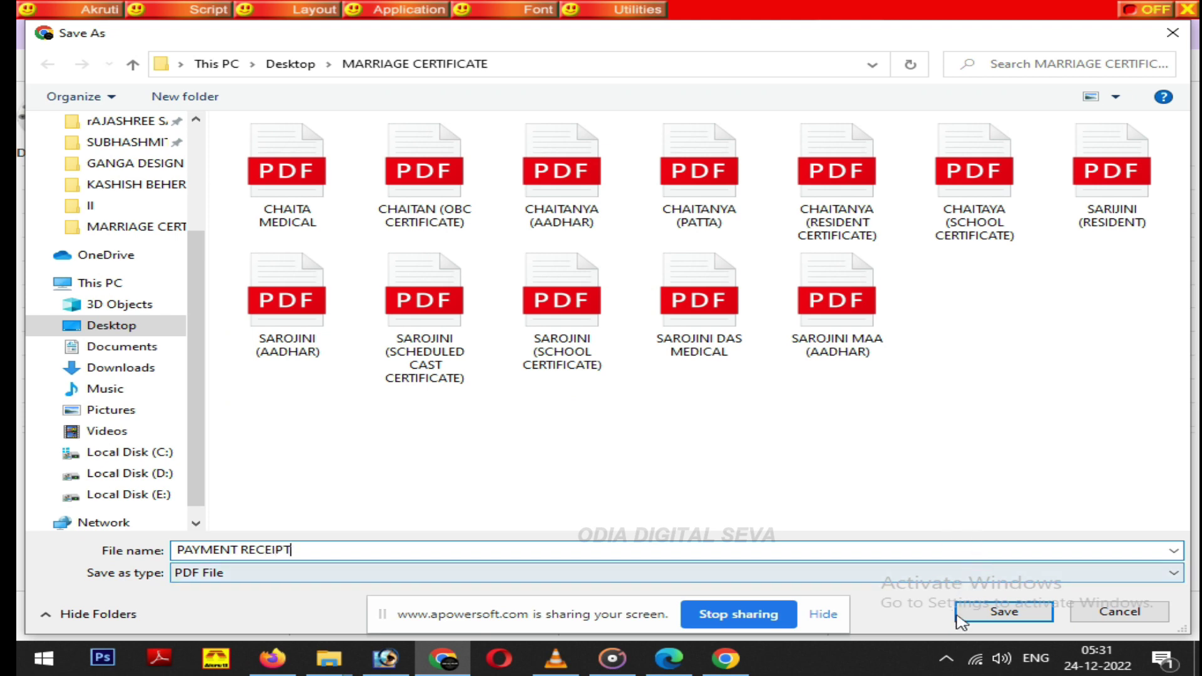
click(975, 610)
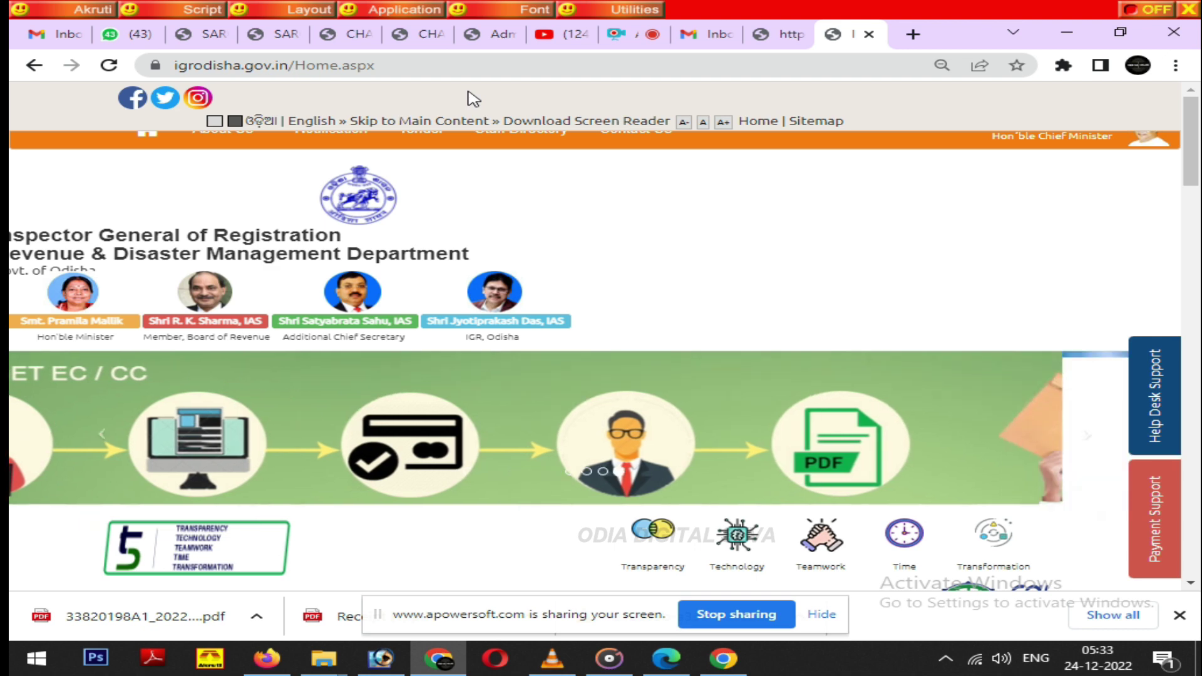
- Attempt an existing-user login with the login ID, password and captcha code
scroll(793, 525, down, 6)
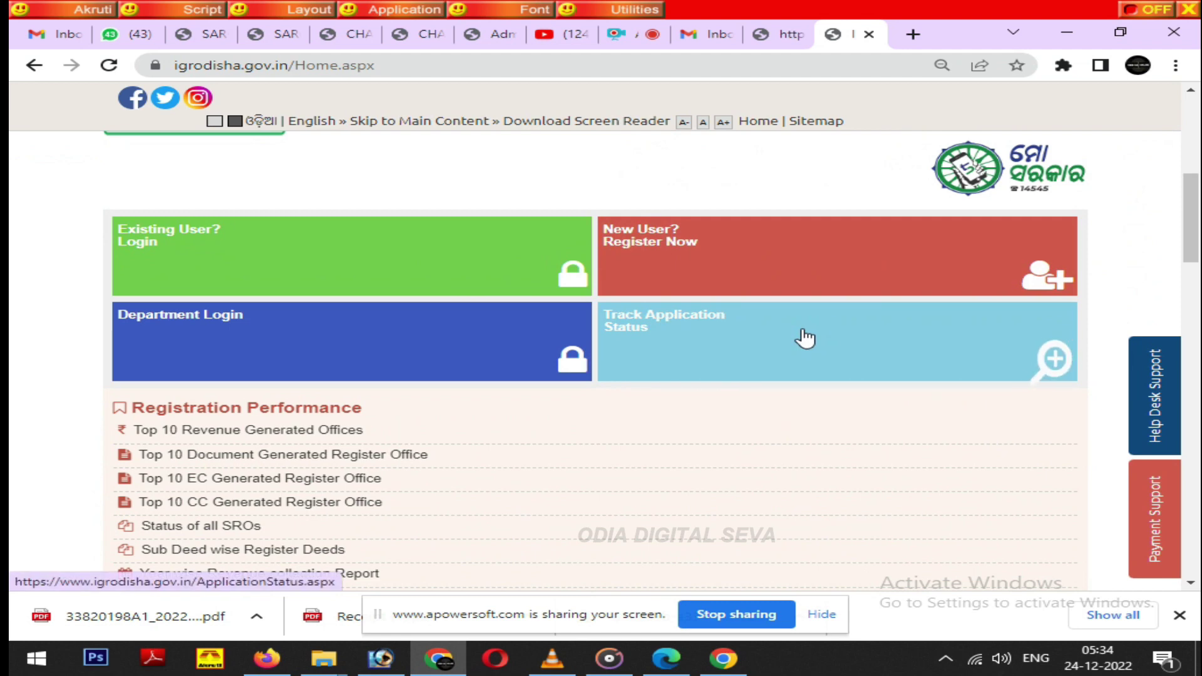
scroll(419, 344, down, 2)
scroll(455, 326, up, 3)
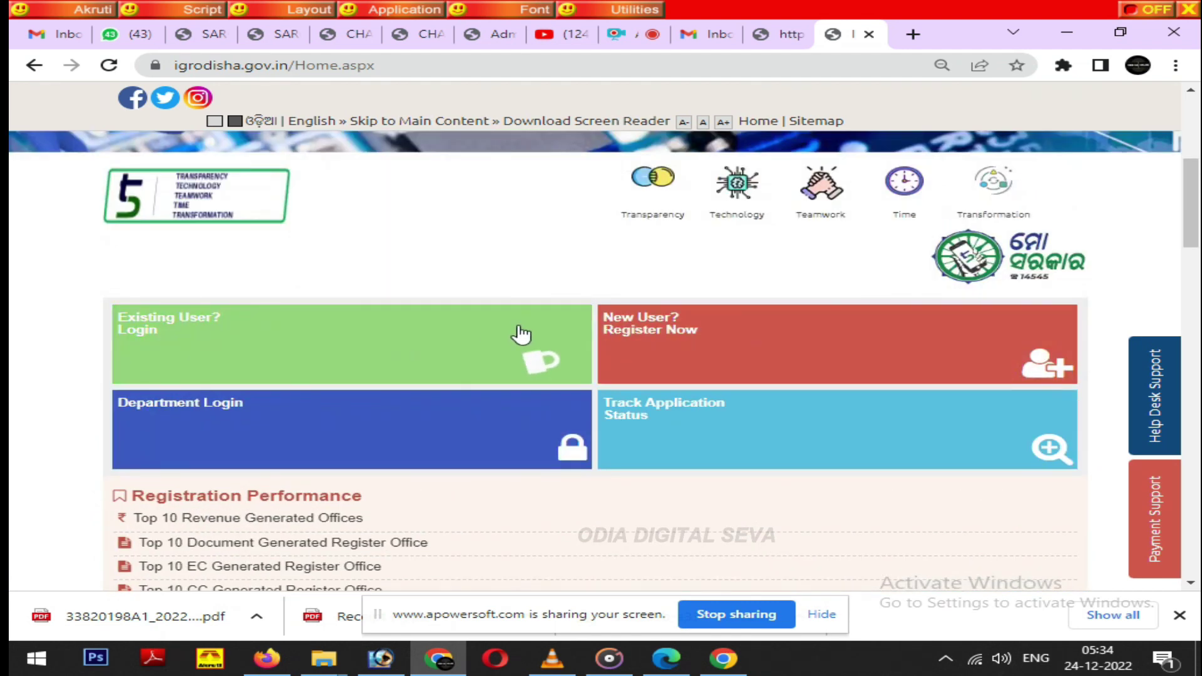
click(382, 343)
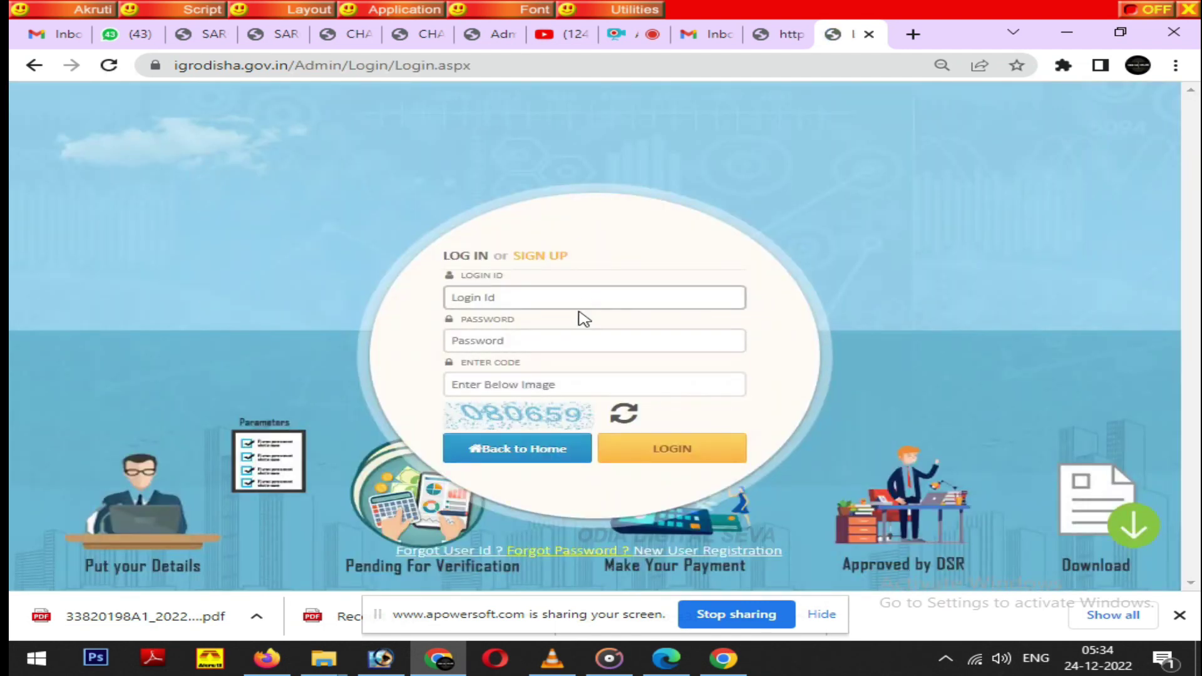
text(ommsaionlin)
key(Tab)
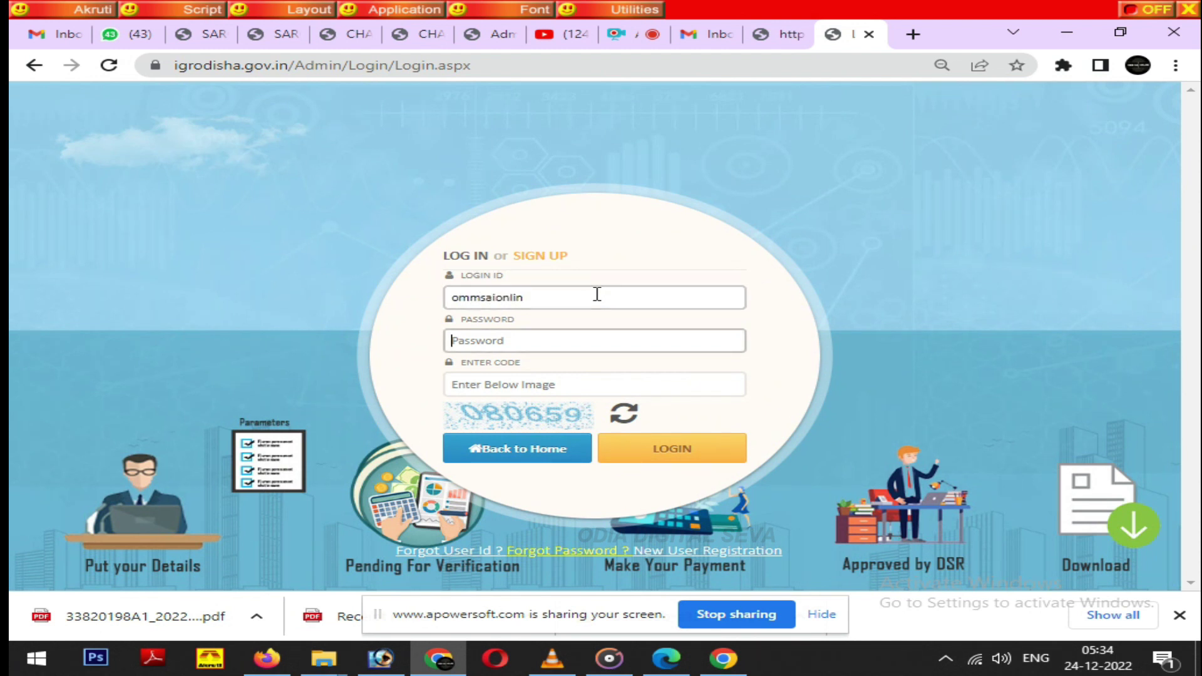
text(••)
key(Tab)
text(08)
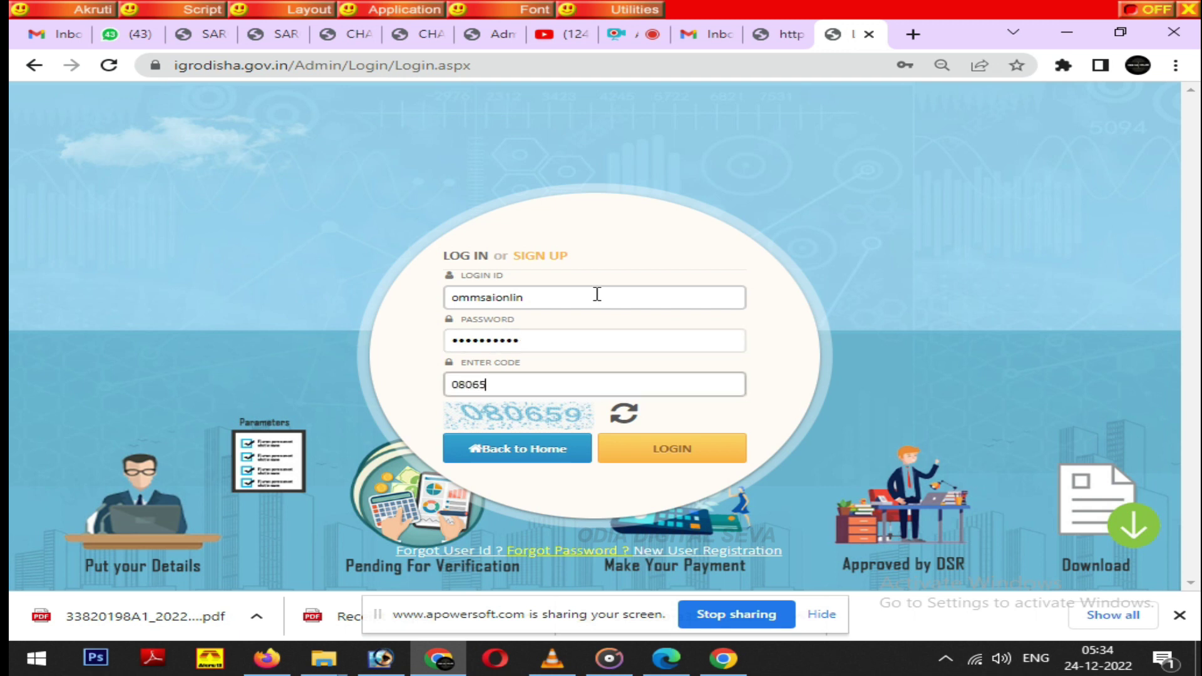
text(0659)
click(635, 452)
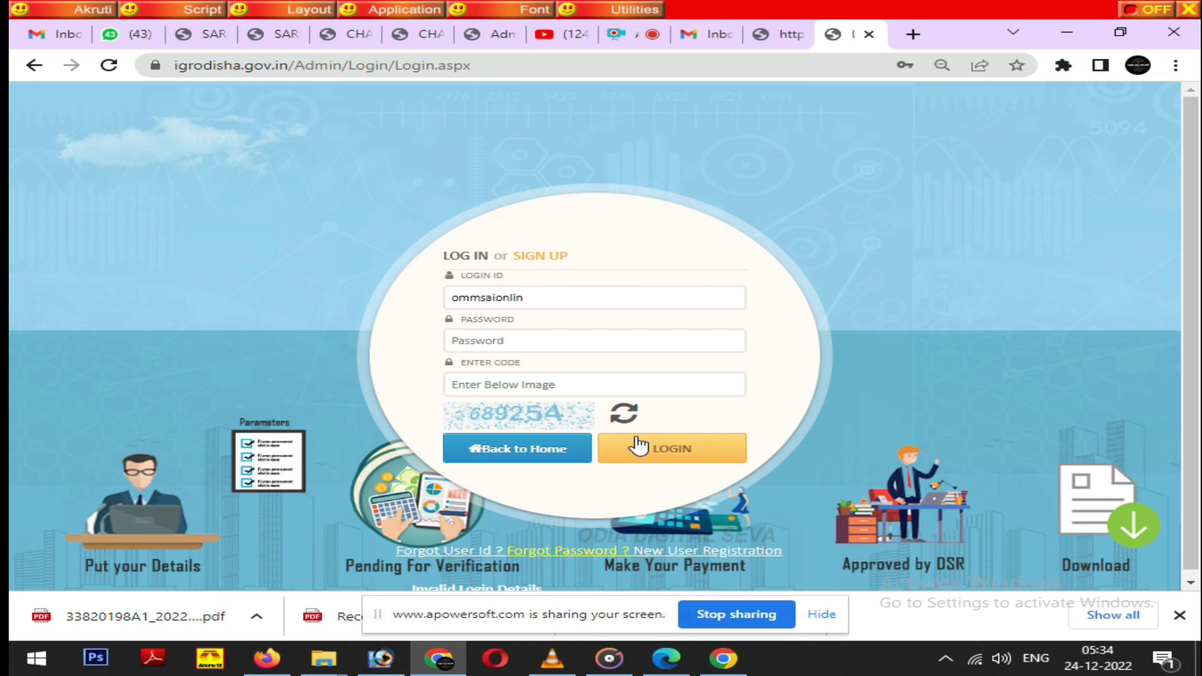
- After the invalid-login error, correct the login ID, re-enter password and new captcha, and log in
scroll(598, 401, down, 1)
click(544, 331)
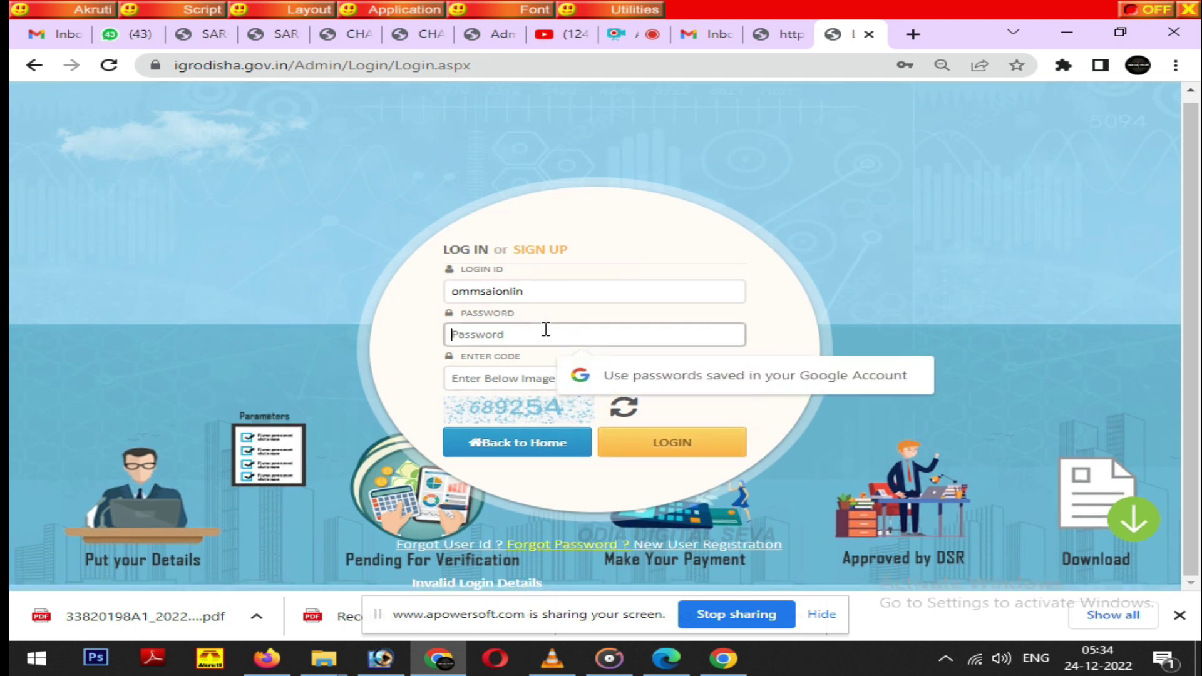
click(565, 292)
text(e)
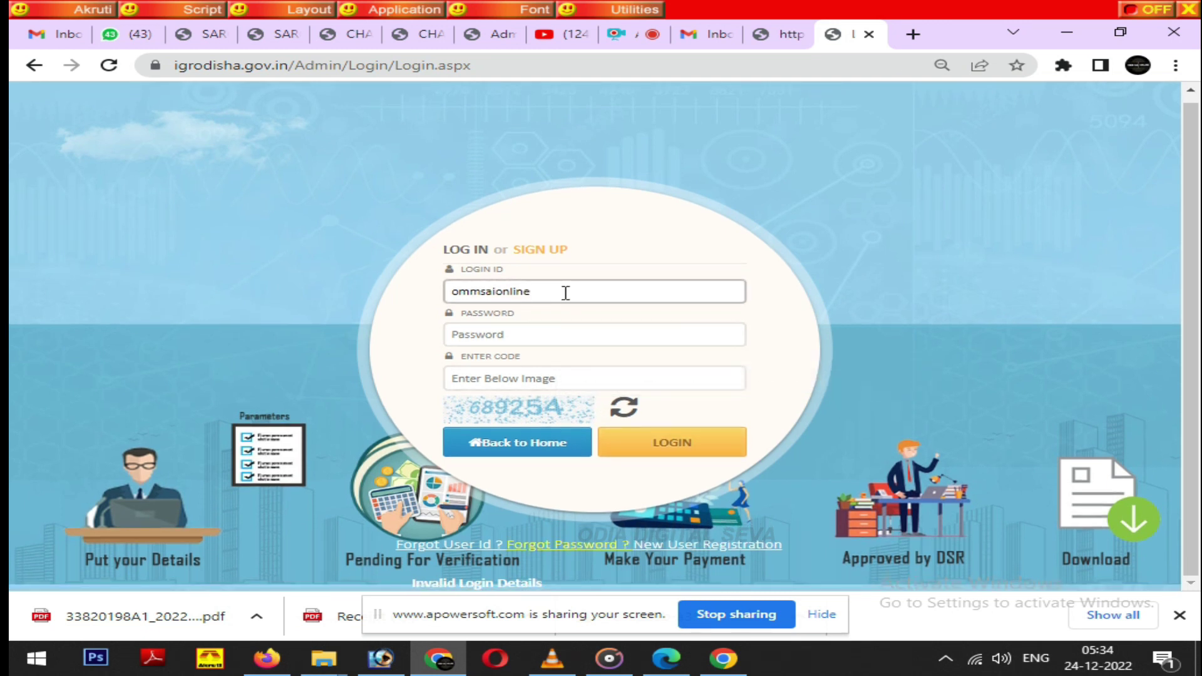
key(Tab)
text(••)
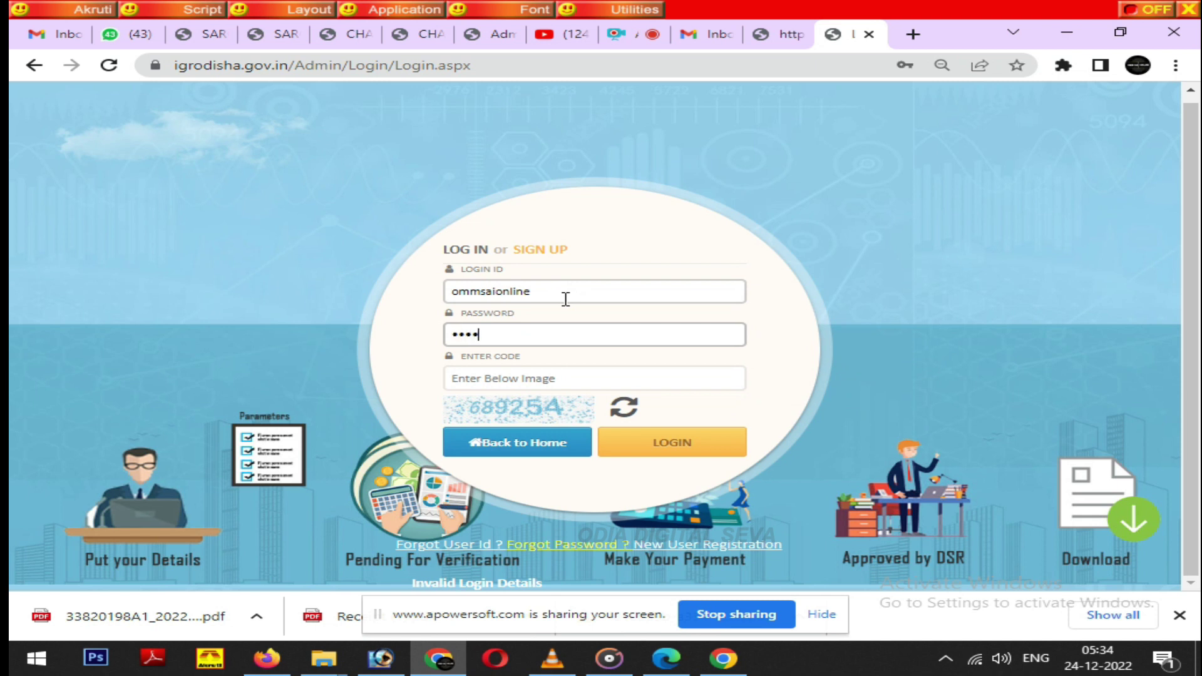
key(Tab)
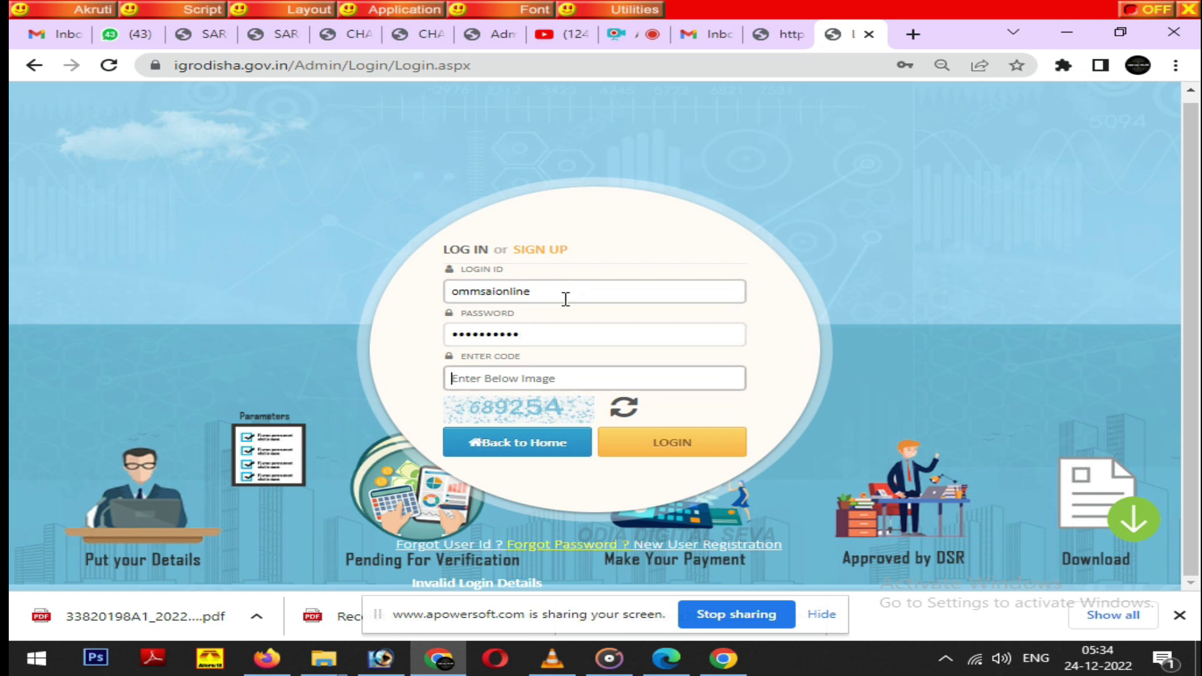
text(689254)
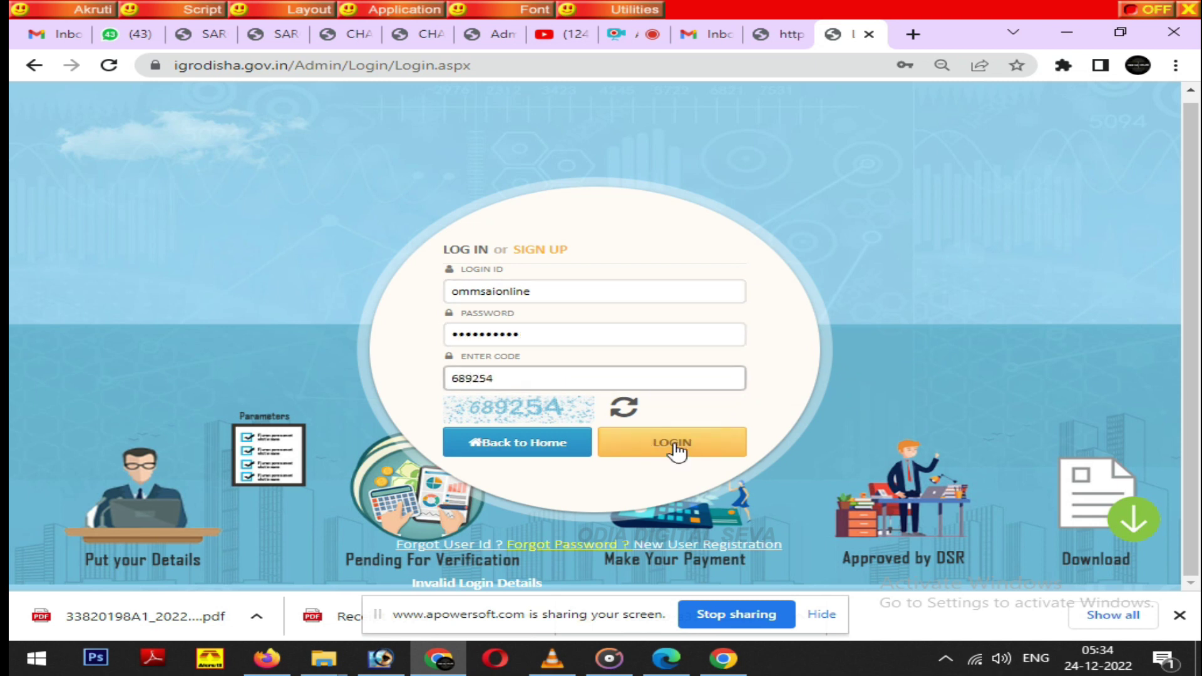
click(673, 446)
scroll(626, 388, down, 4)
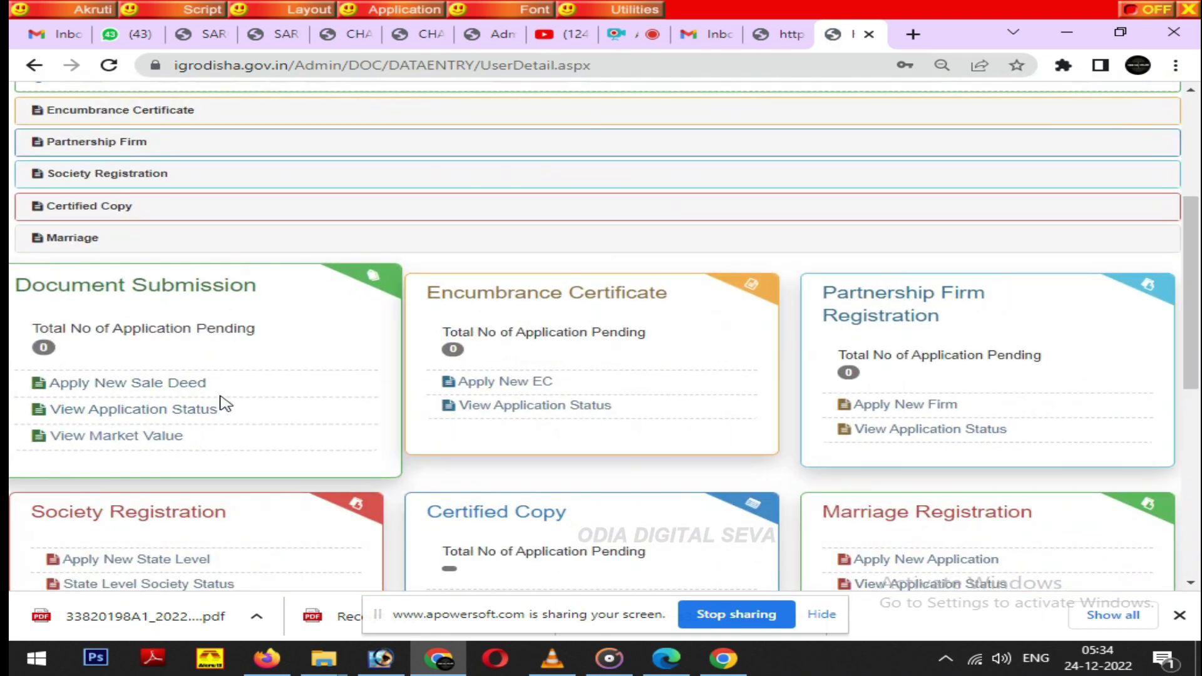
- Open the Marriage Registration application status and its details, pending application verification
scroll(237, 402, down, 1)
click(922, 497)
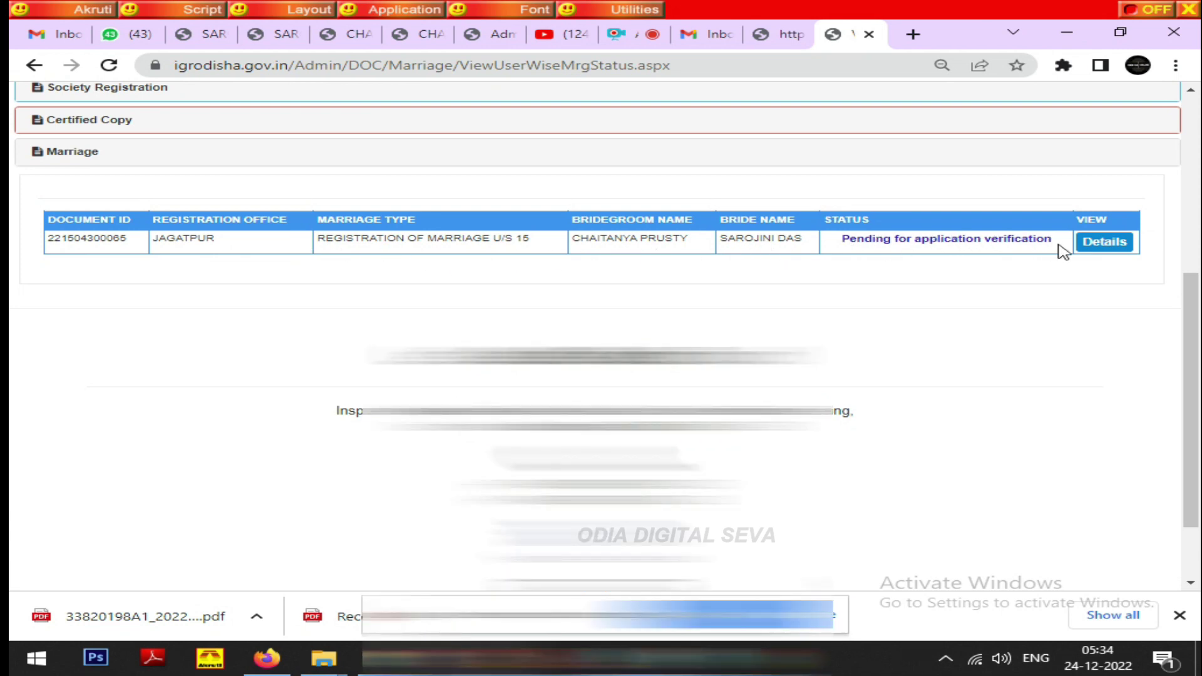
click(1107, 244)
scroll(1063, 287, down, 4)
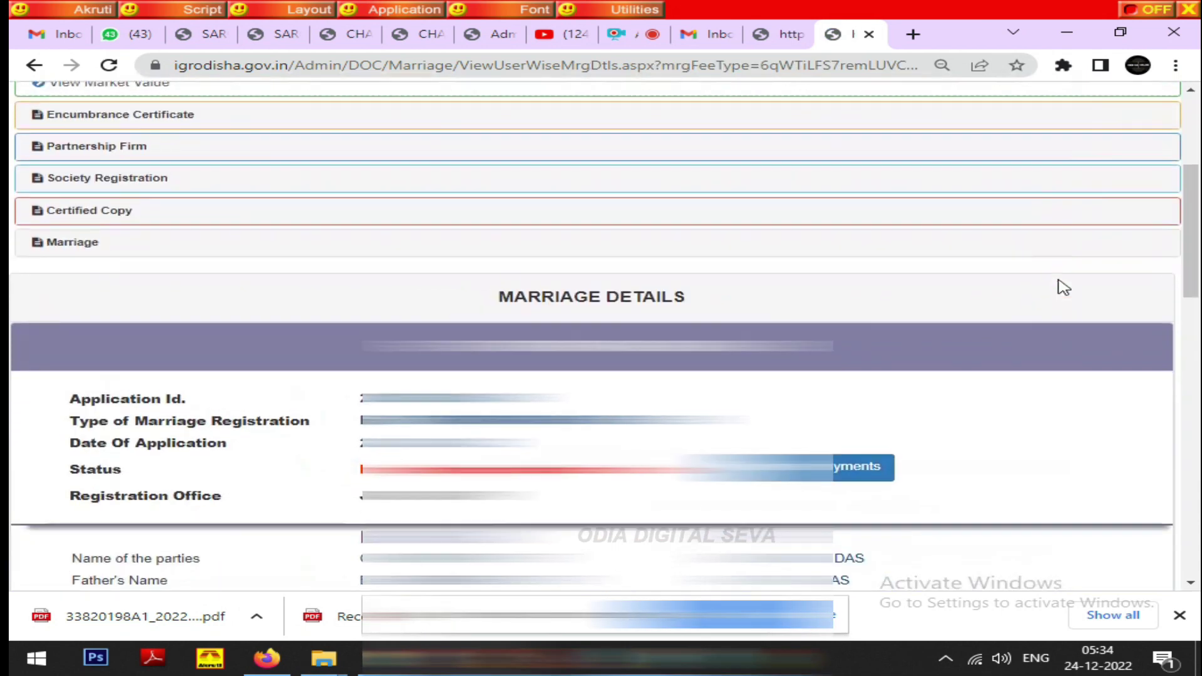
scroll(1063, 287, down, 3)
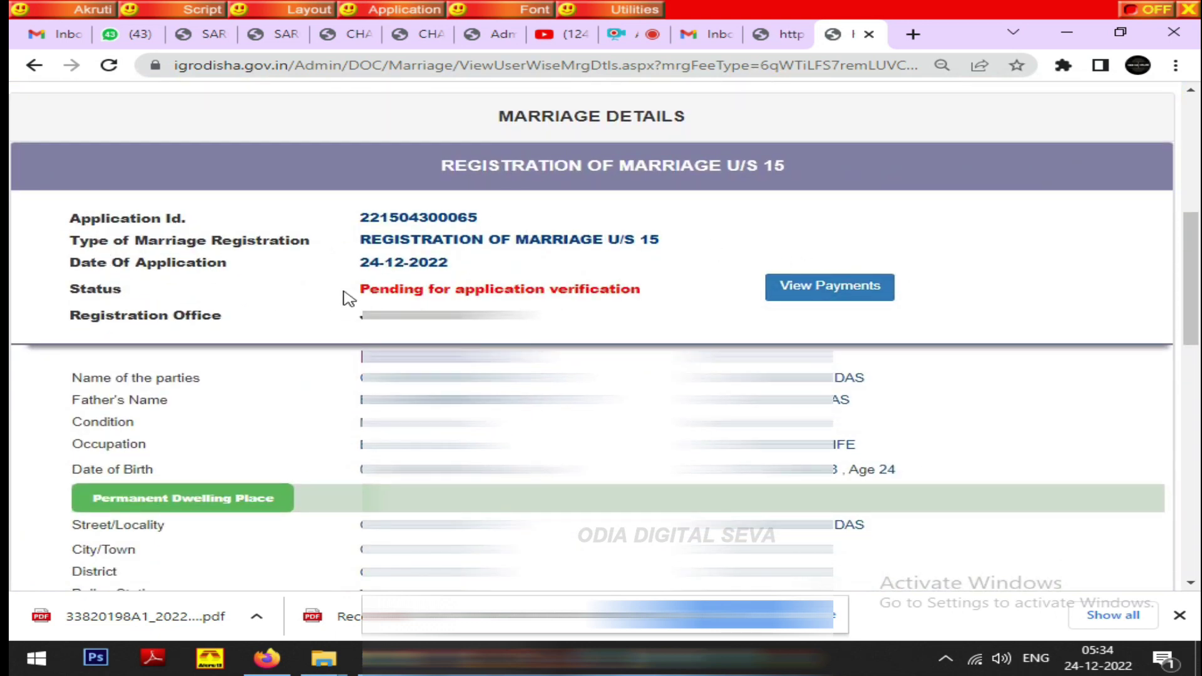
scroll(782, 529, down, 5)
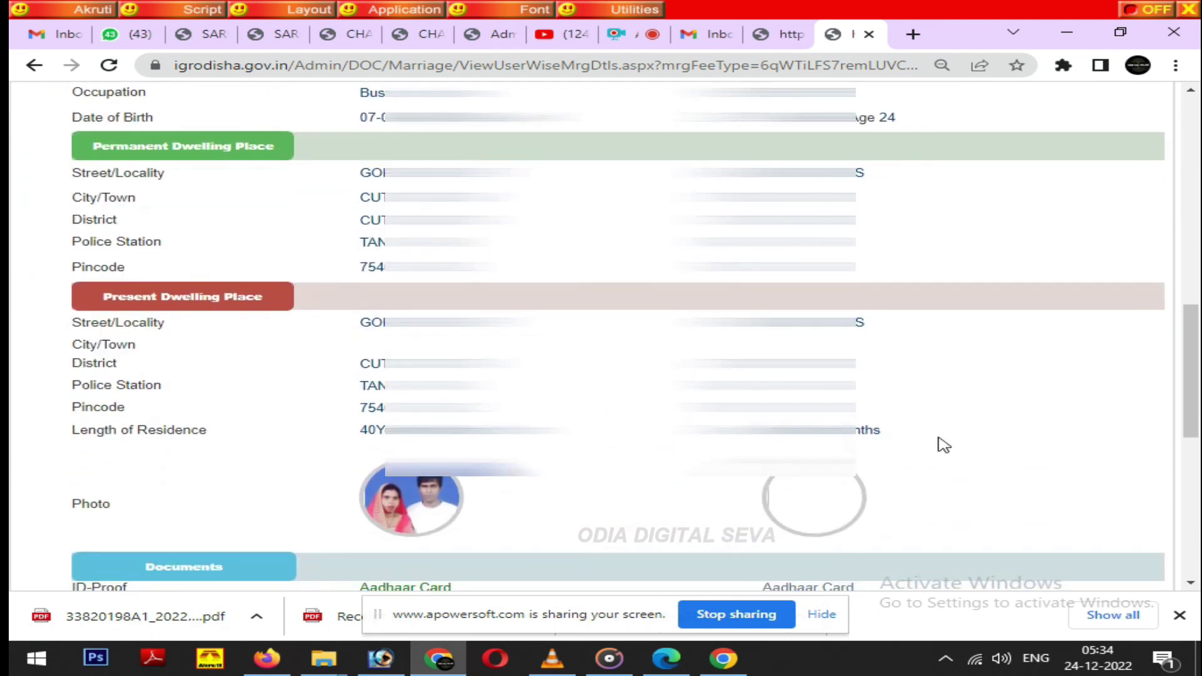
scroll(903, 429, down, 2)
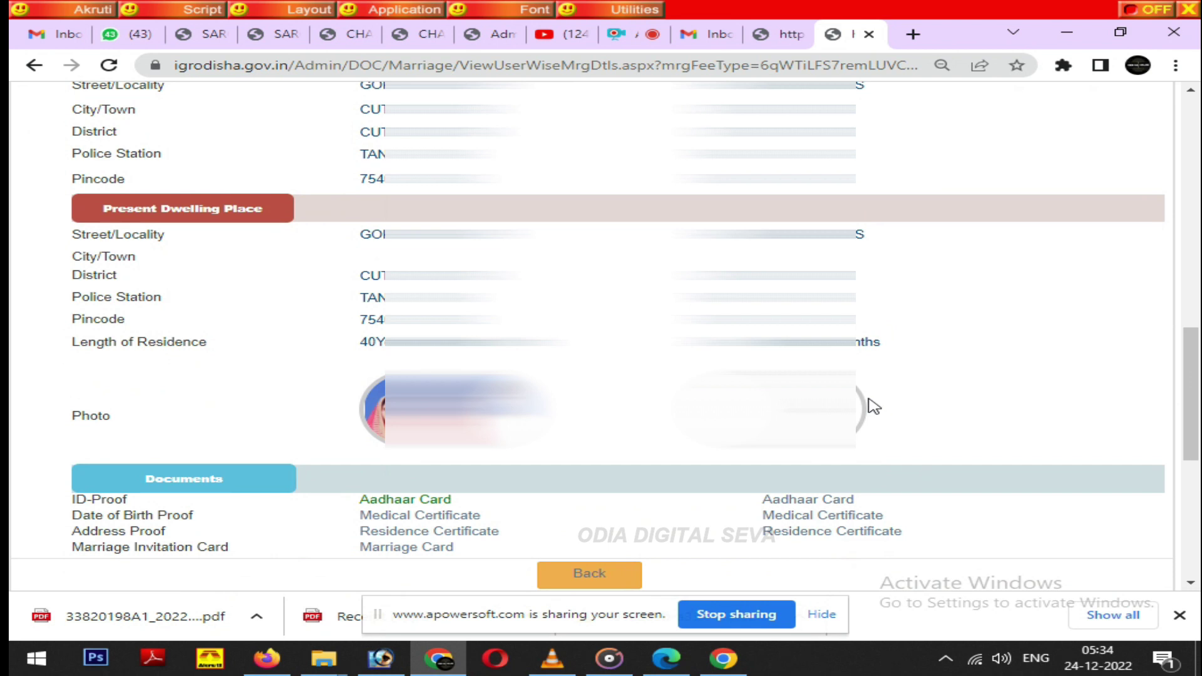
scroll(873, 404, down, 2)
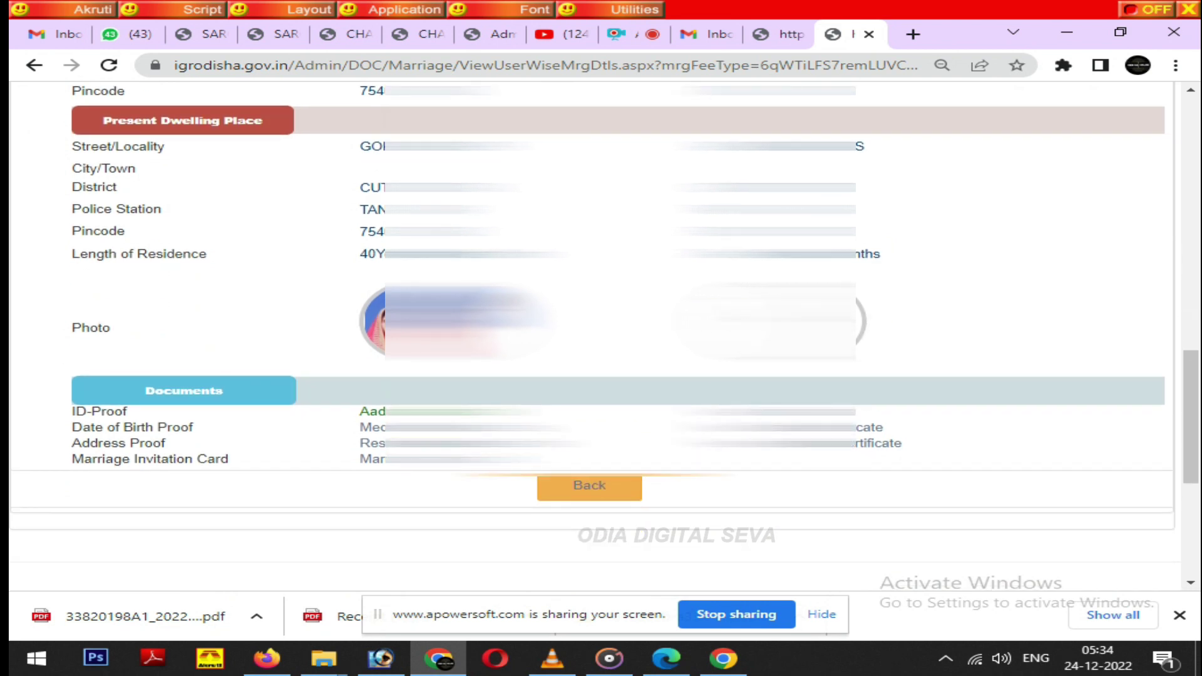
- Download the uploaded Marriage Invitation Card from Documents and view the image
right_click(733, 306)
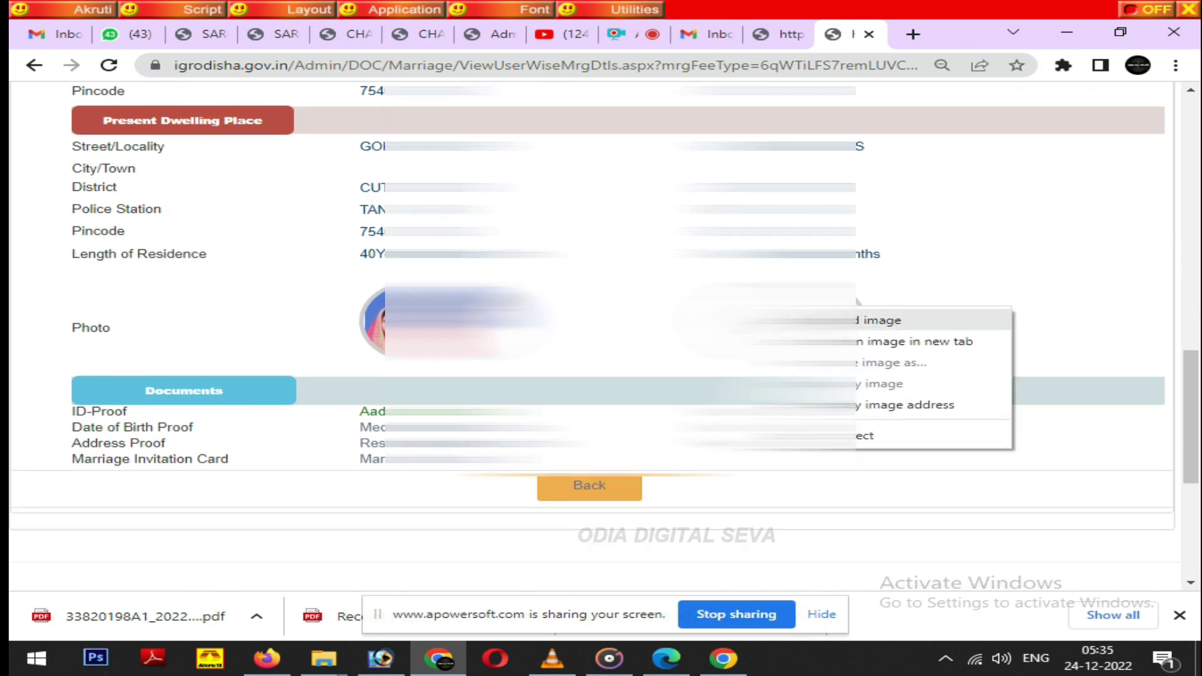
click(751, 320)
scroll(600, 401, down, 2)
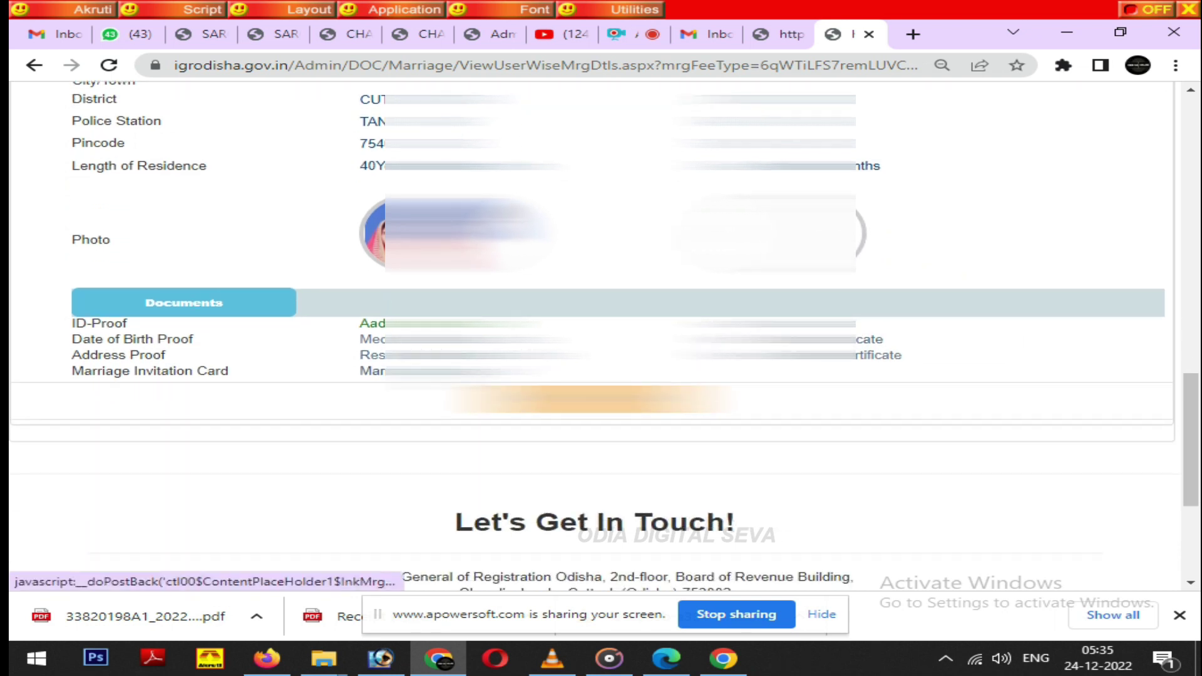
click(438, 371)
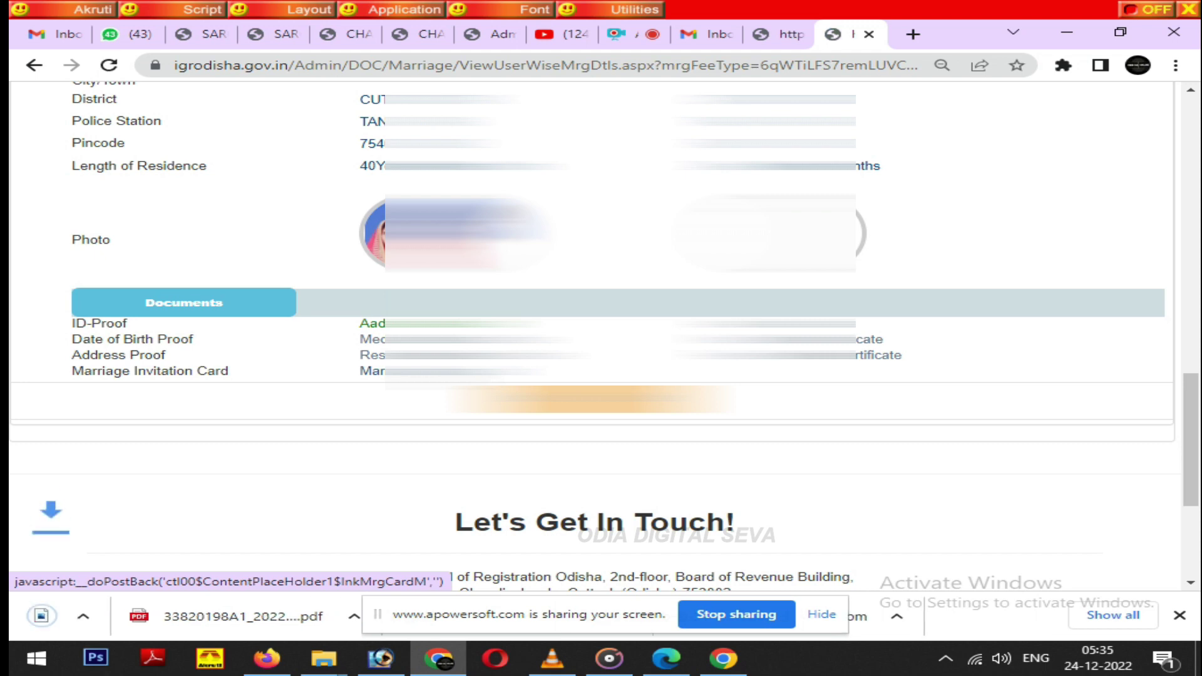
click(160, 617)
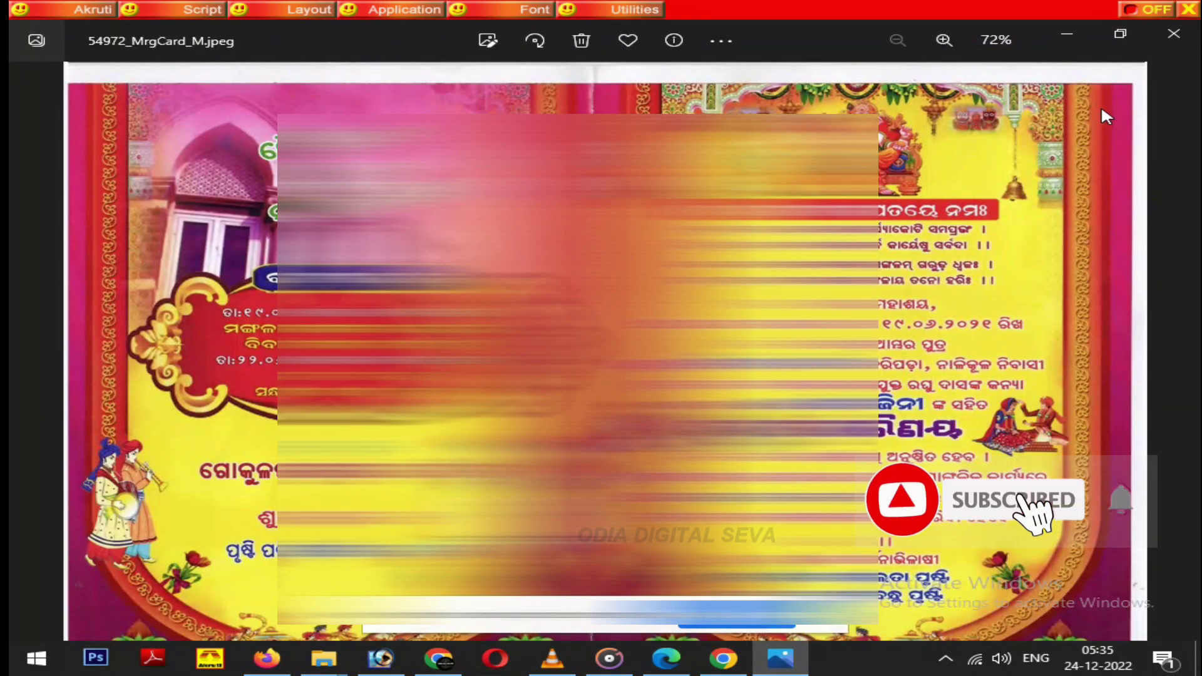
click(1170, 36)
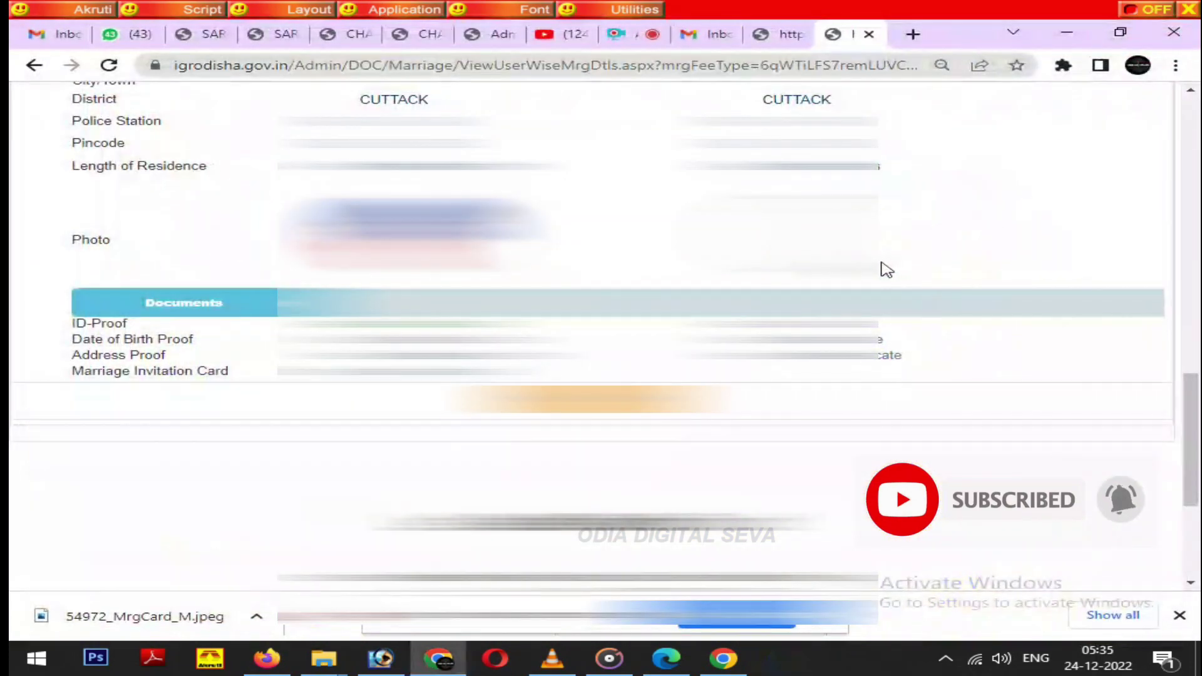
- Log out of the citizen account from the top of the Marriage Details page
scroll(882, 269, up, 5)
scroll(885, 270, up, 3)
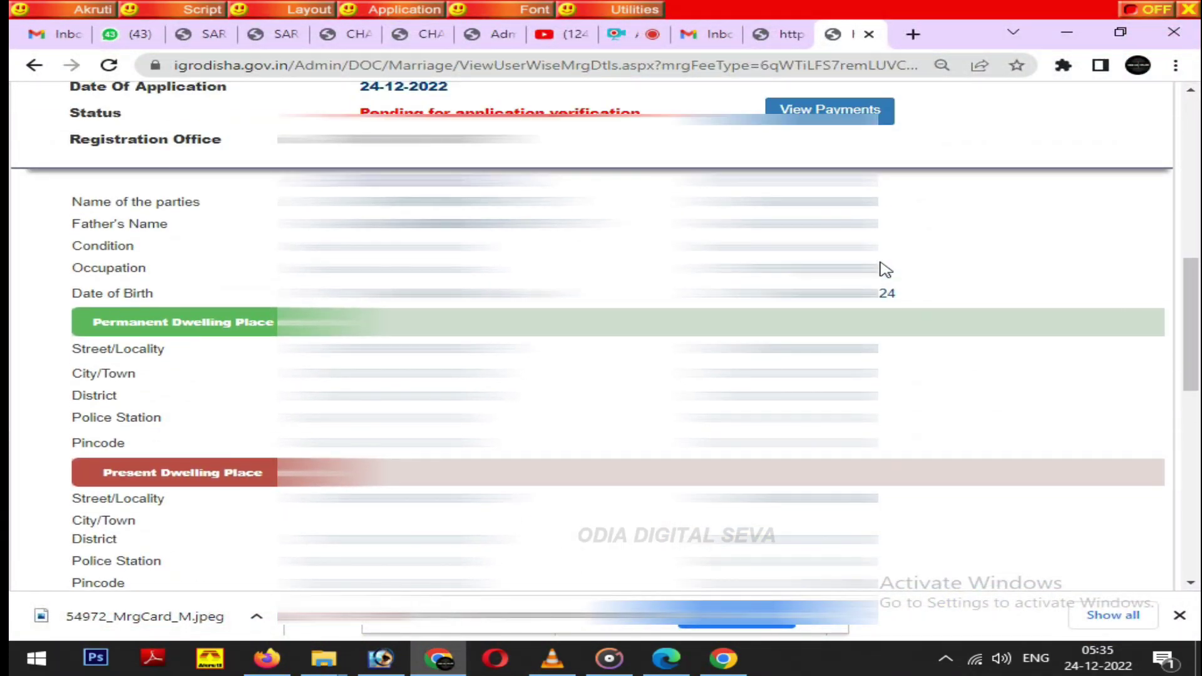
scroll(883, 269, down, 9)
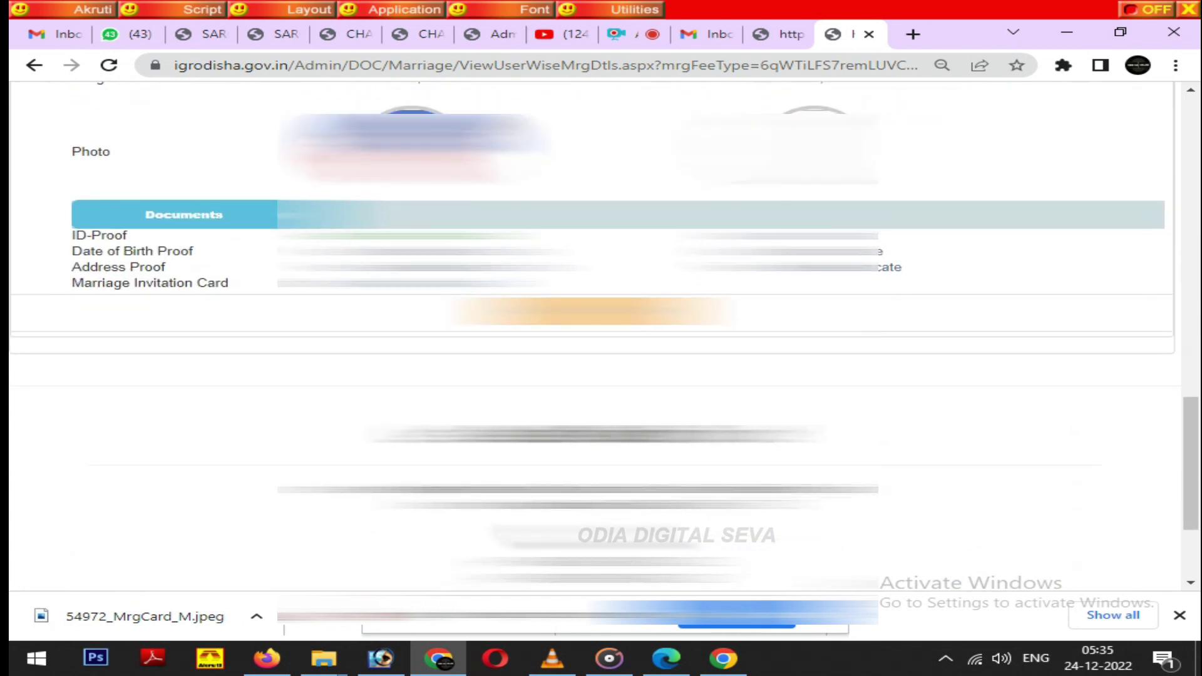
scroll(603, 336, down, 3)
scroll(603, 336, up, 15)
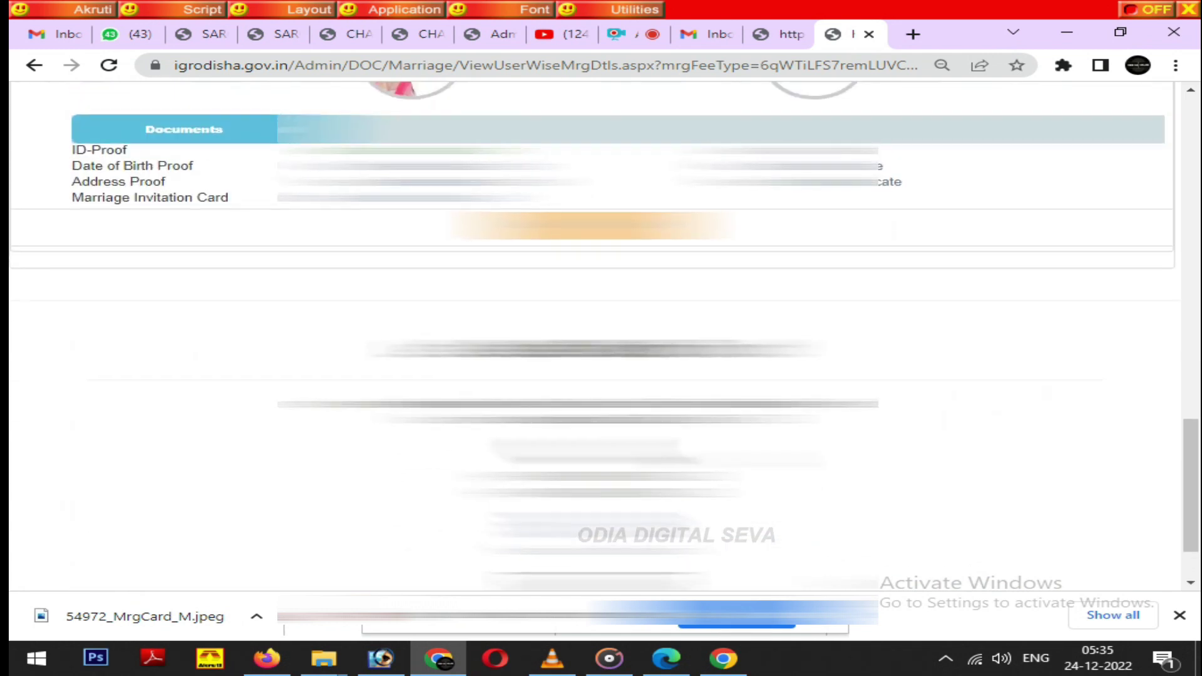
scroll(603, 336, up, 10)
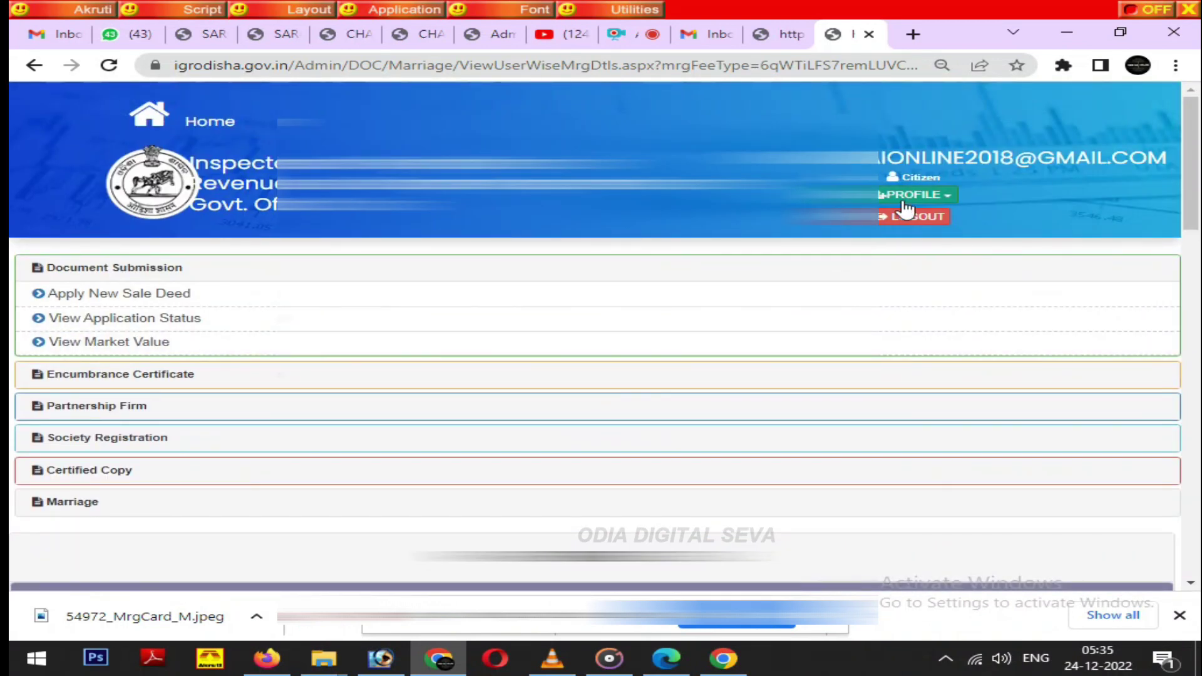
click(909, 224)
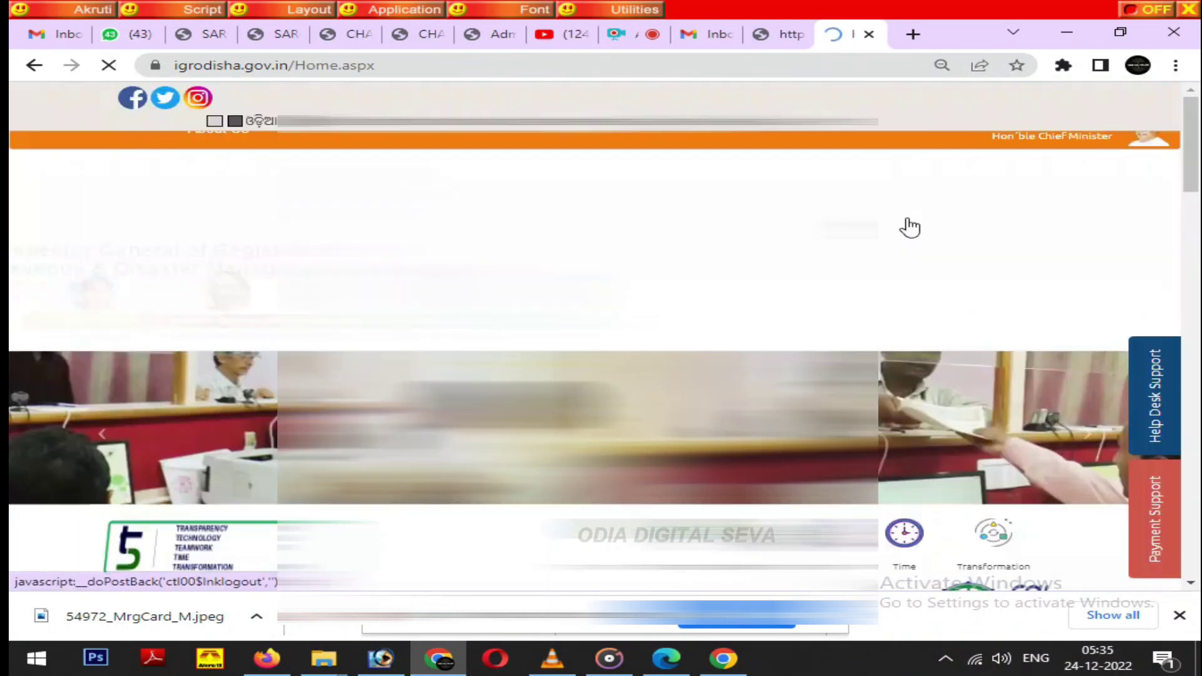